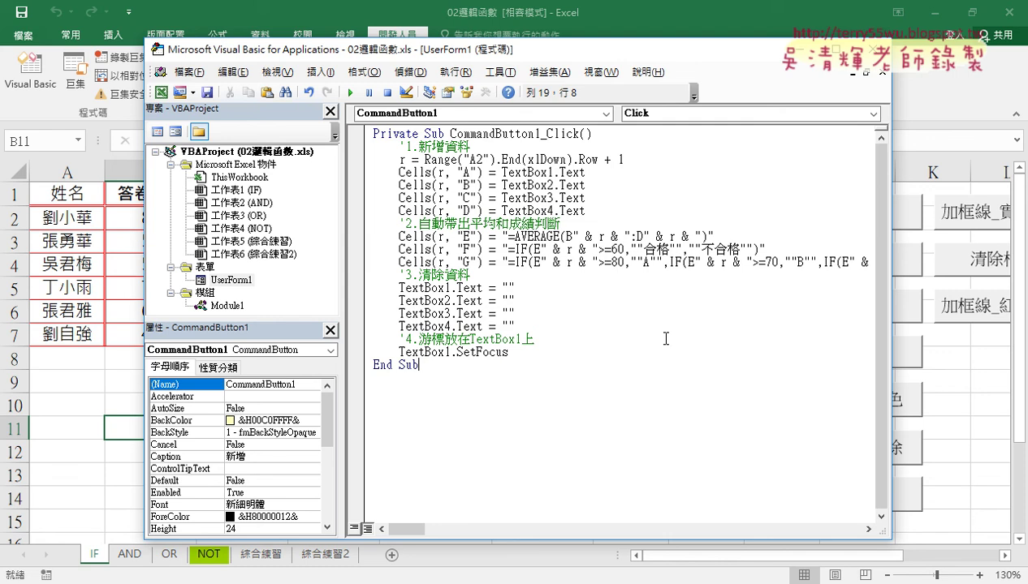
# Open UserForm1's design and run the 成績系統 form over the grade sheet.
pyautogui.doubleClick(230, 280)
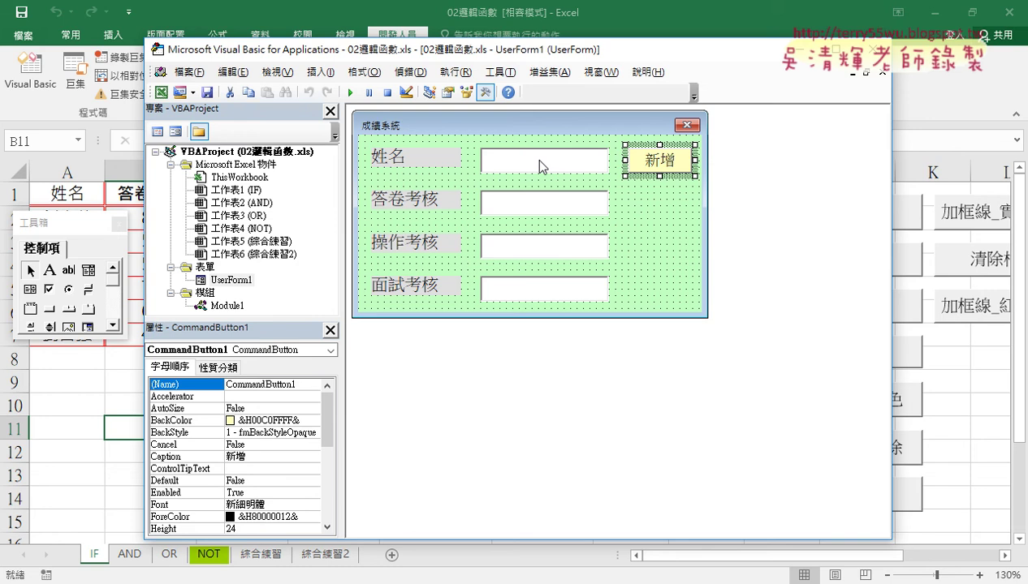
pyautogui.click(350, 91)
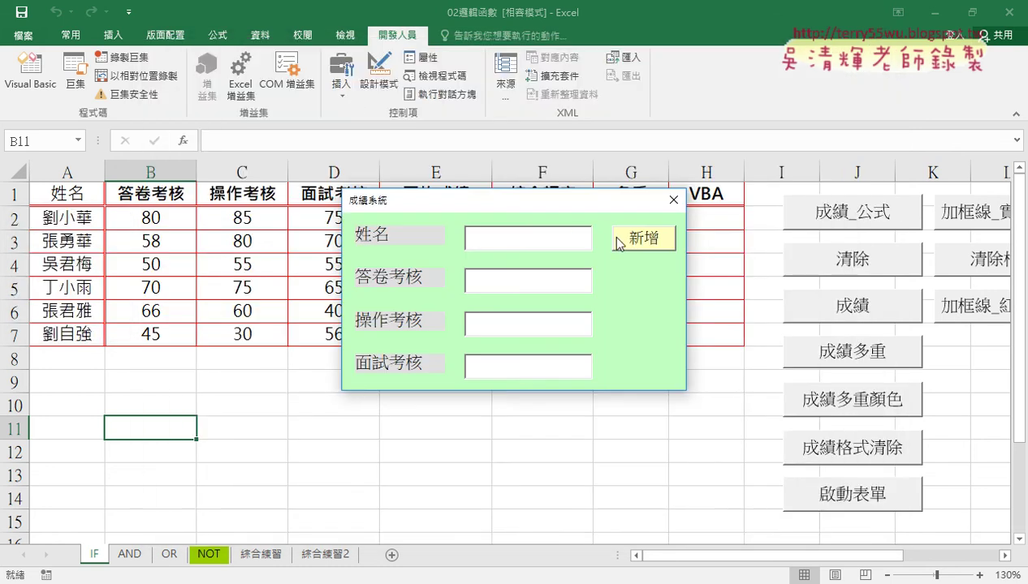
# Add student AAA with scores 85, 96, 96 through 新增, then close the form.
pyautogui.moveTo(579, 206); pyautogui.dragTo(742, 88)
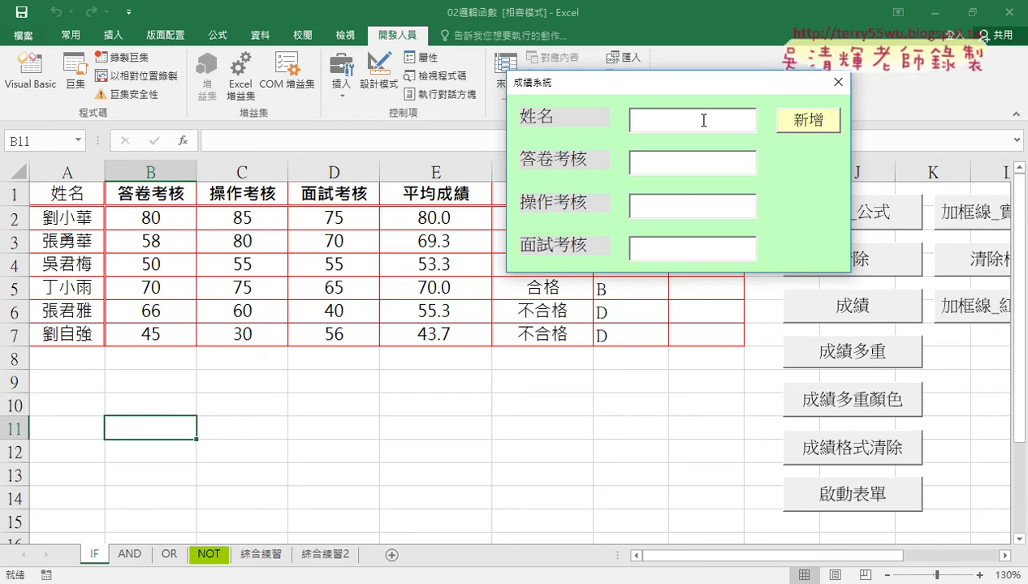
pyautogui.write('AAA')
pyautogui.write('8')
pyautogui.write('5')
pyautogui.press('Tab')
pyautogui.write('96')
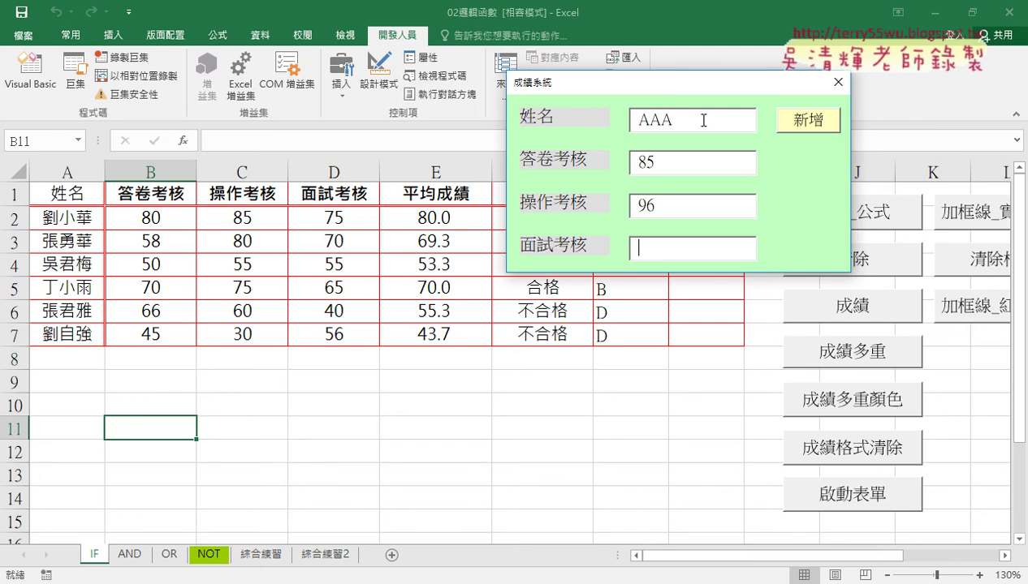
pyautogui.write('96')
pyautogui.press('Tab')
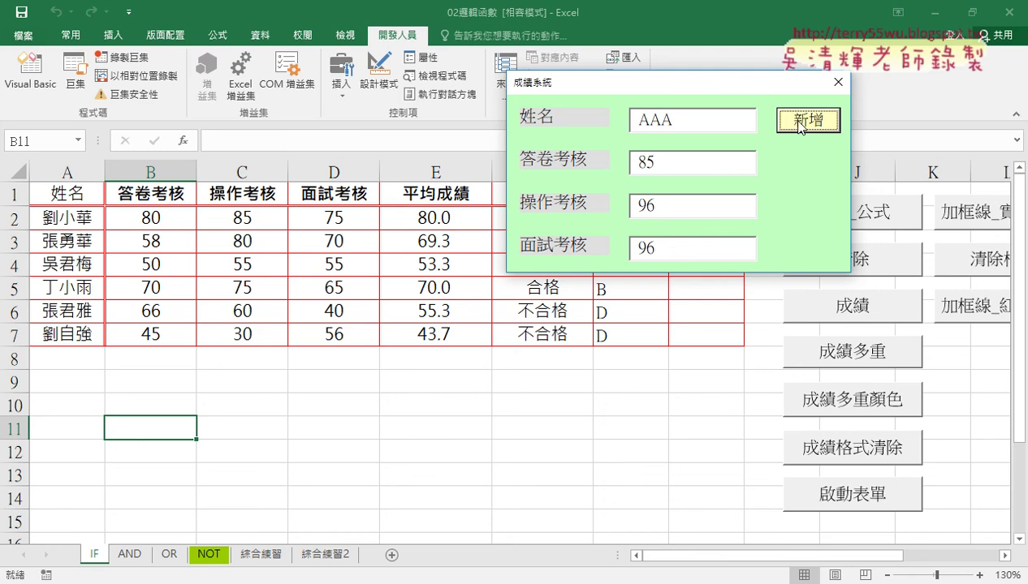
pyautogui.click(799, 123)
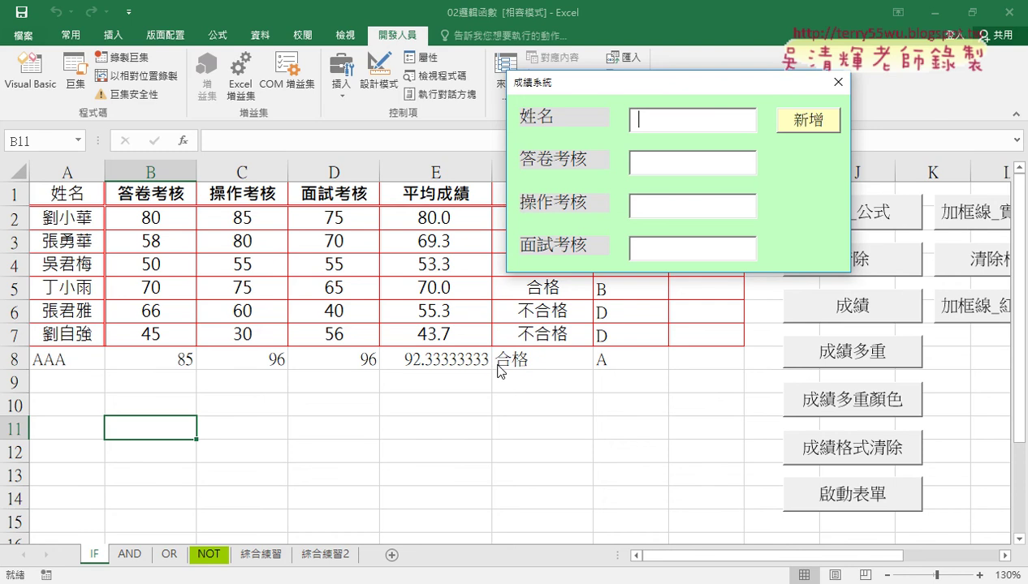
pyautogui.click(837, 82)
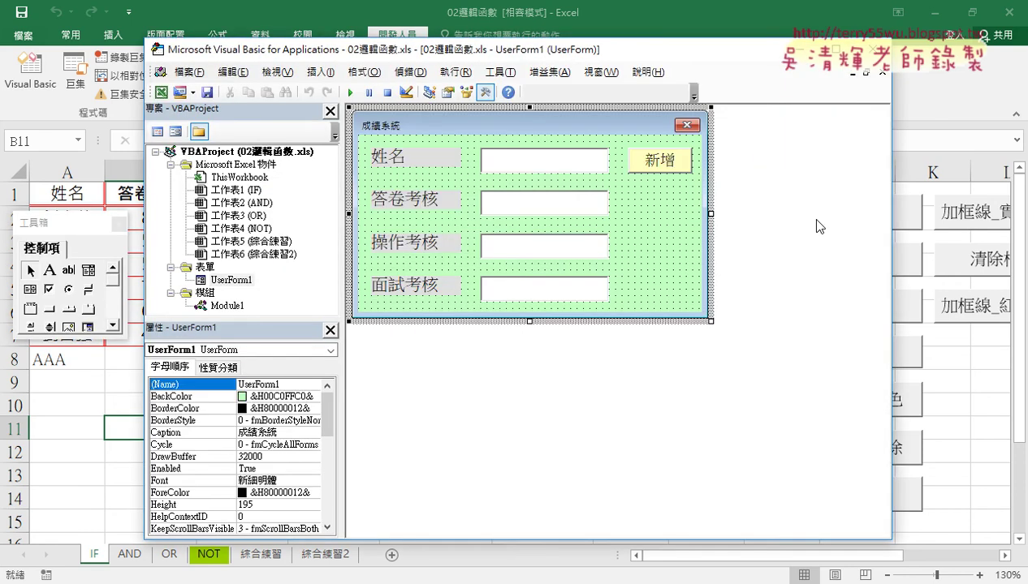
pyautogui.click(227, 306)
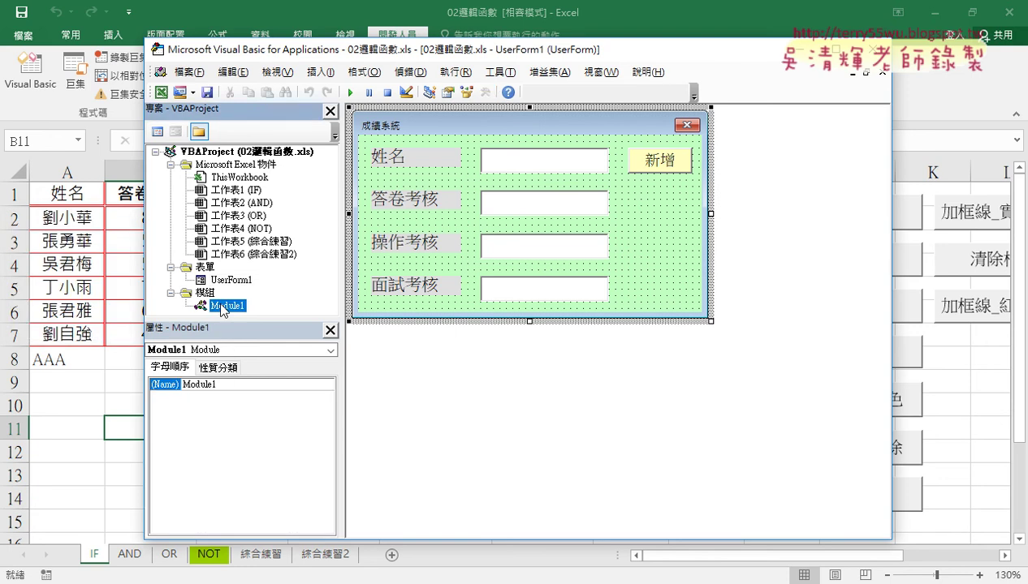
pyautogui.doubleClick(224, 307)
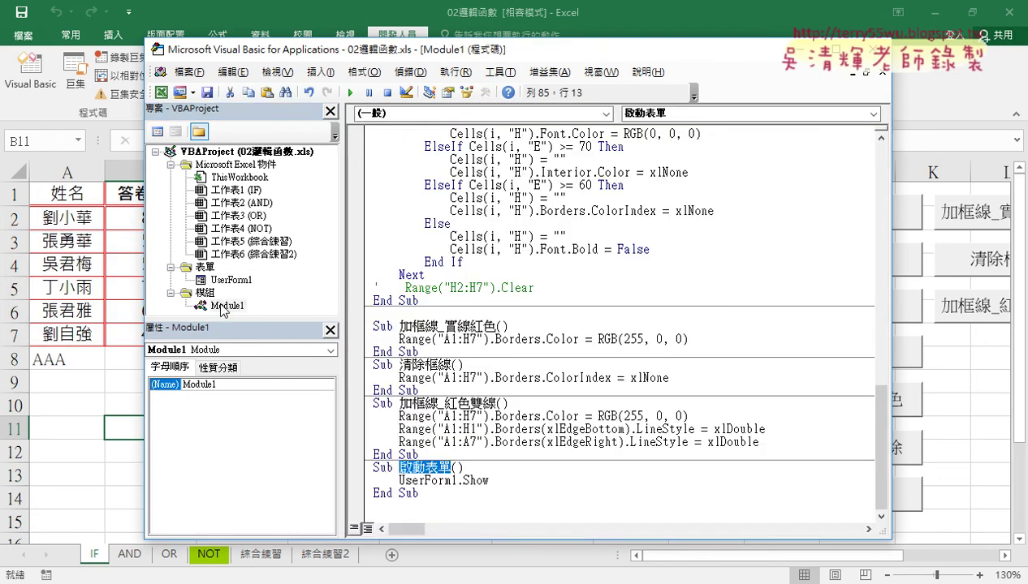
pyautogui.click(396, 500)
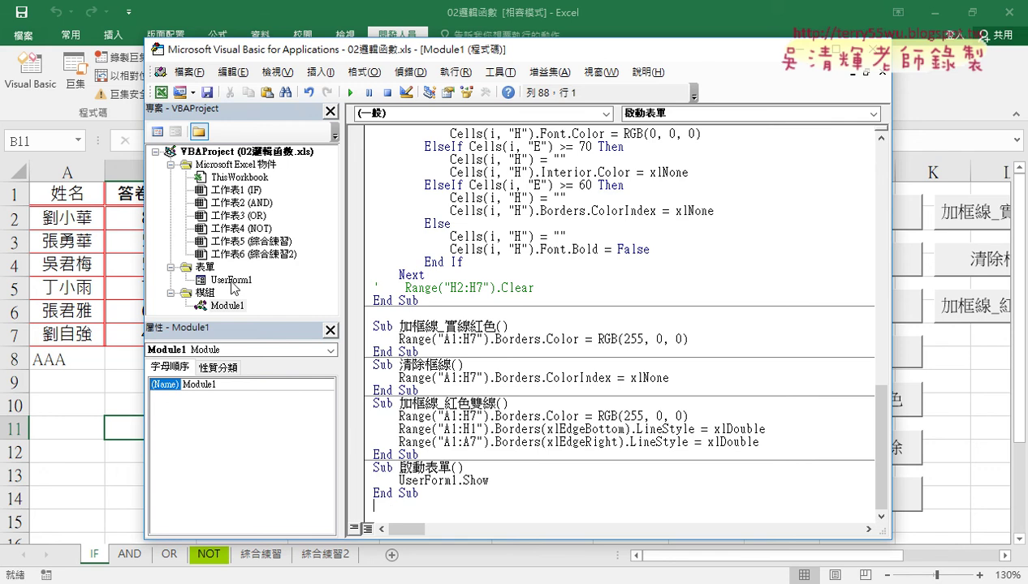
pyautogui.doubleClick(231, 281)
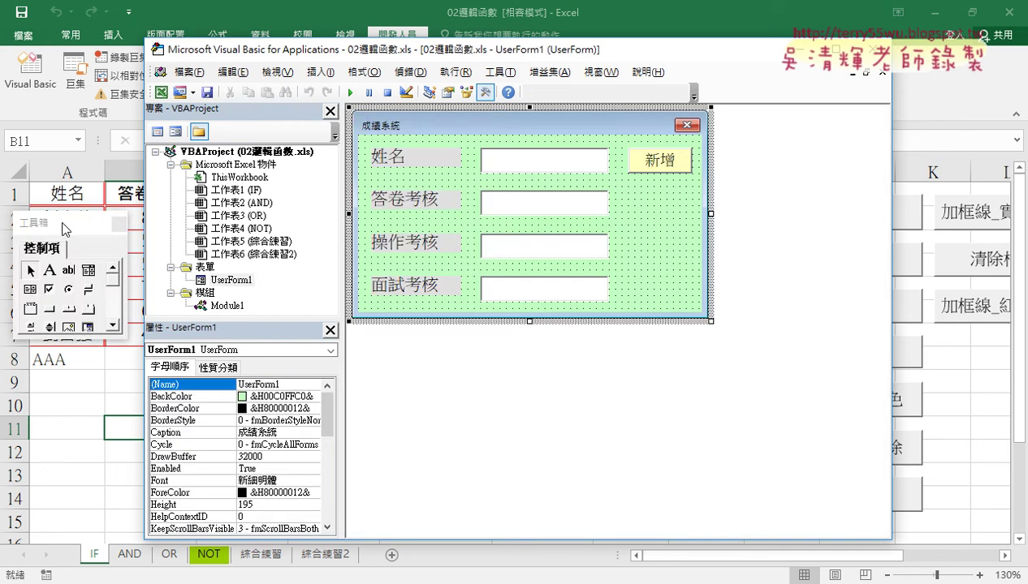
# Open the 新增 button's Click procedure and select all its existing code.
pyautogui.moveTo(61, 218)
pyautogui.mouseDown()
pyautogui.moveTo(583, 203)
pyautogui.moveTo(788, 137)
pyautogui.mouseUp()
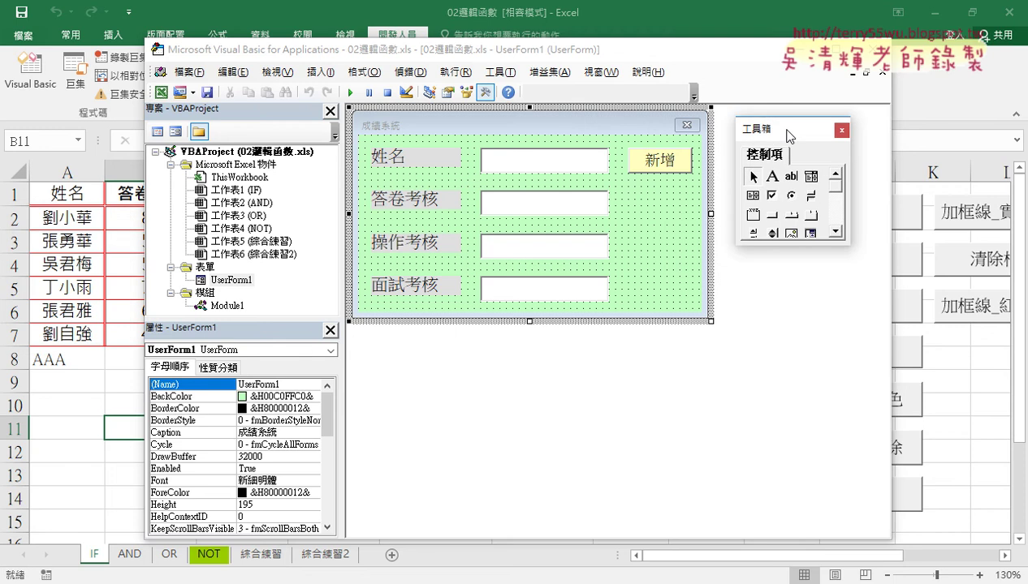
pyautogui.click(654, 165)
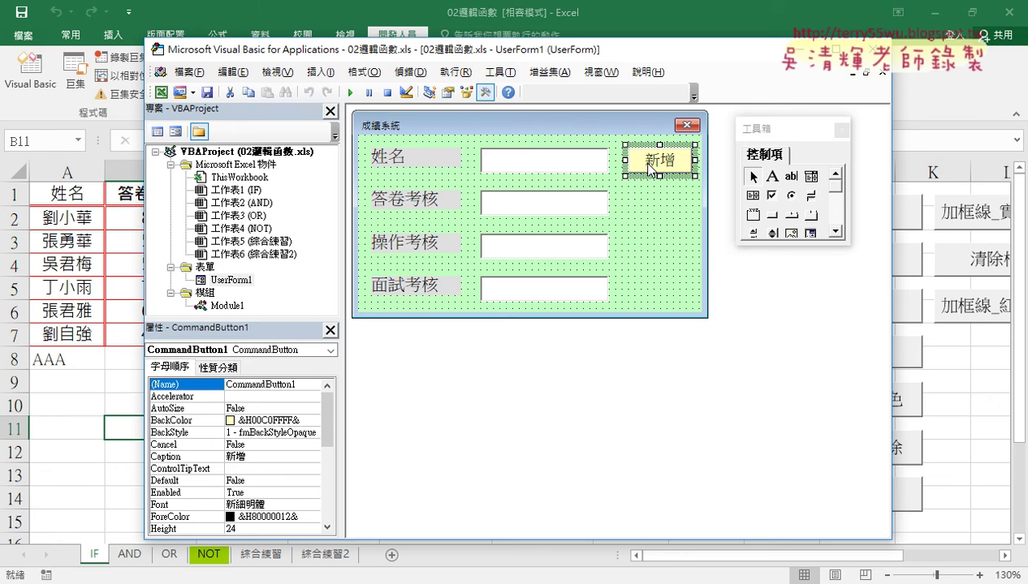
pyautogui.click(656, 232)
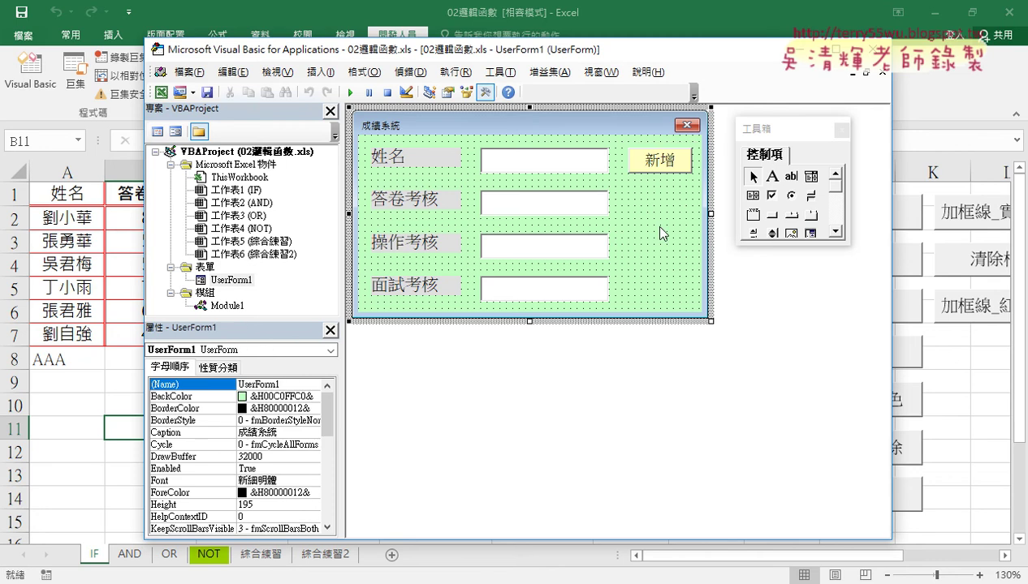
pyautogui.click(659, 168)
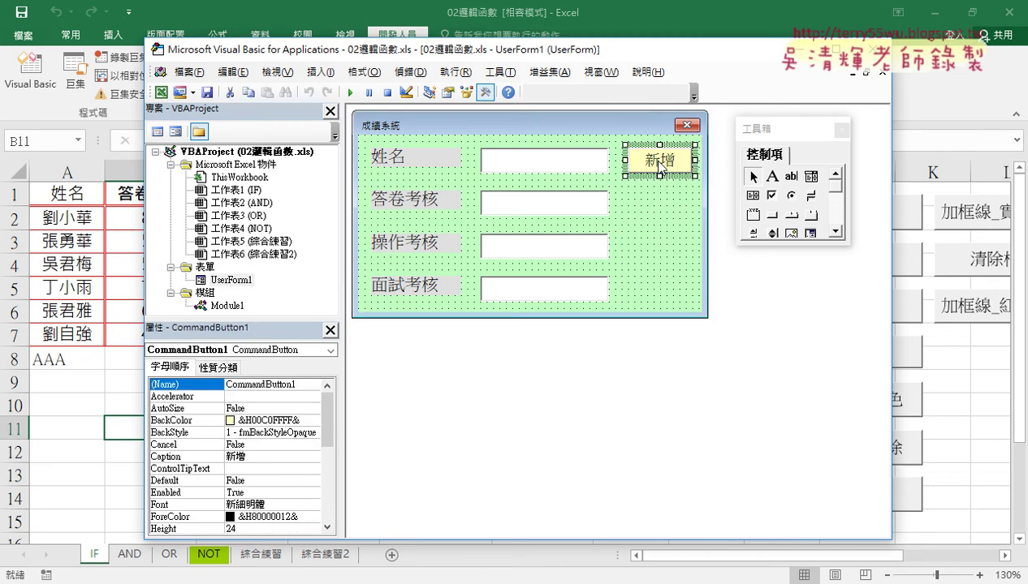
pyautogui.doubleClick(659, 164)
pyautogui.moveTo(541, 374)
pyautogui.mouseDown()
pyautogui.moveTo(479, 342)
pyautogui.moveTo(338, 154)
pyautogui.mouseUp()
pyautogui.click(485, 352)
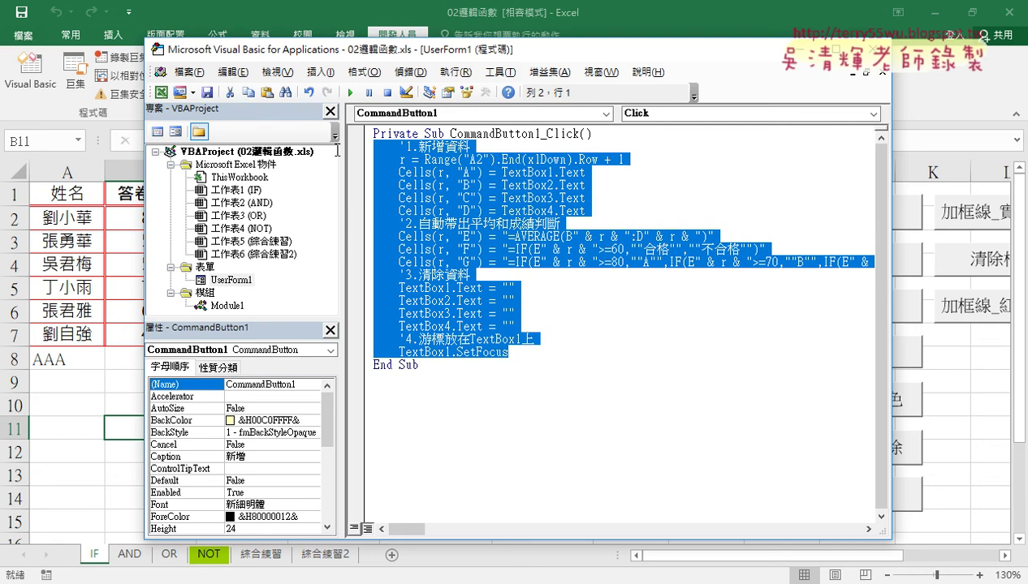
# Delete the procedure's code, leaving only the Private Sub CommandButton1_Click header and End Sub.
pyautogui.press('Delete')
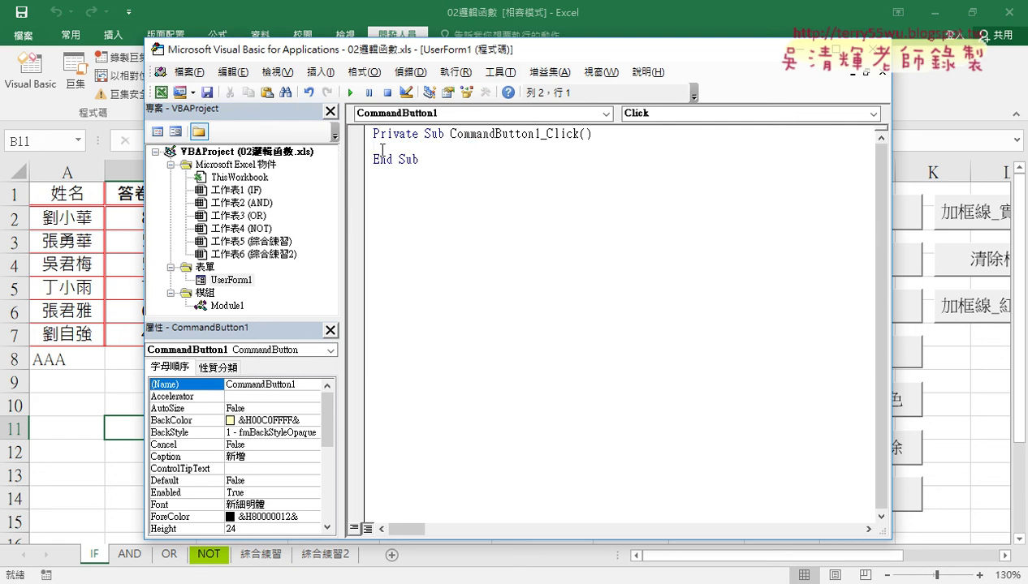
pyautogui.doubleClick(432, 134)
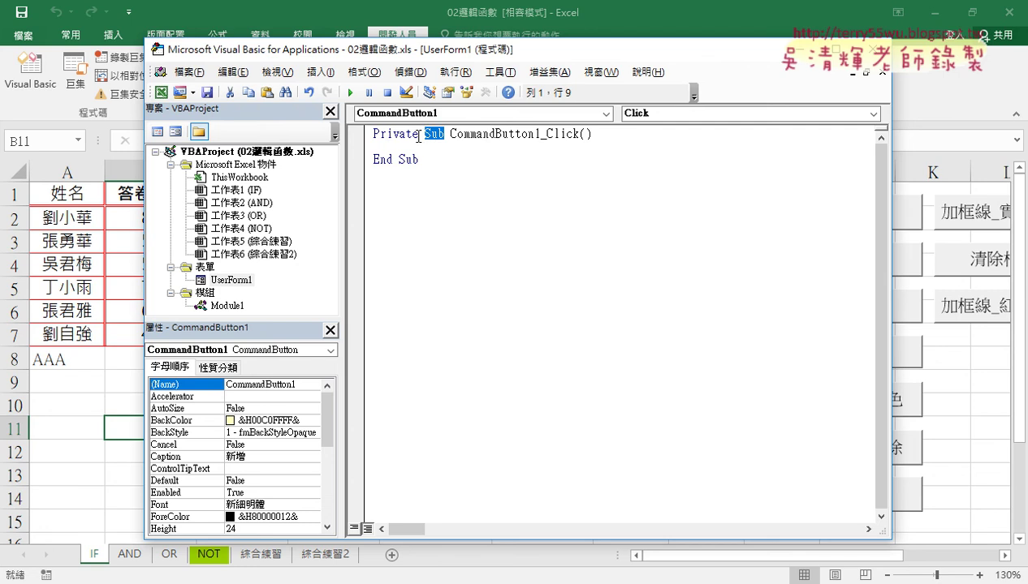
pyautogui.doubleClick(391, 134)
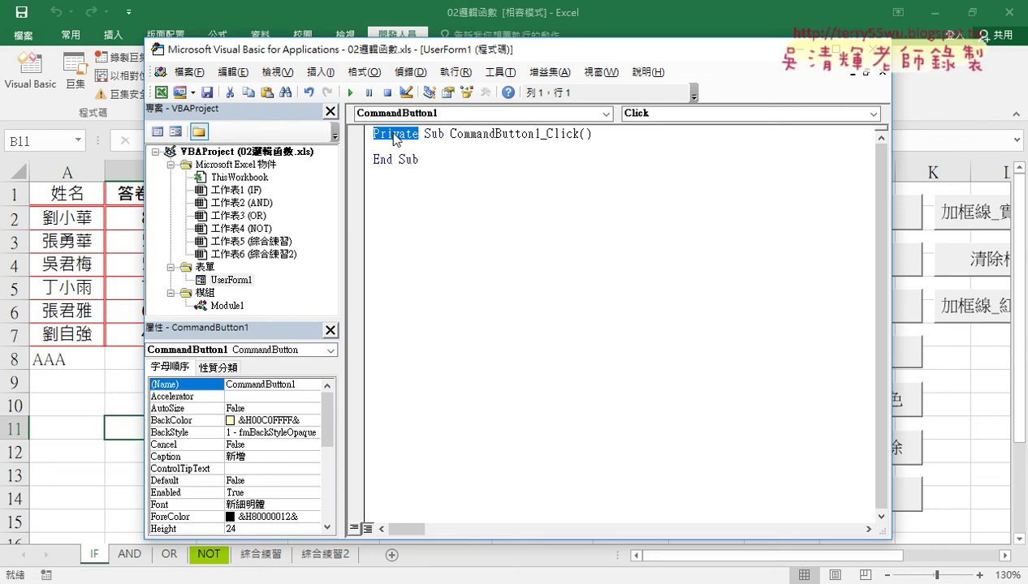
pyautogui.moveTo(450, 134); pyautogui.dragTo(539, 134)
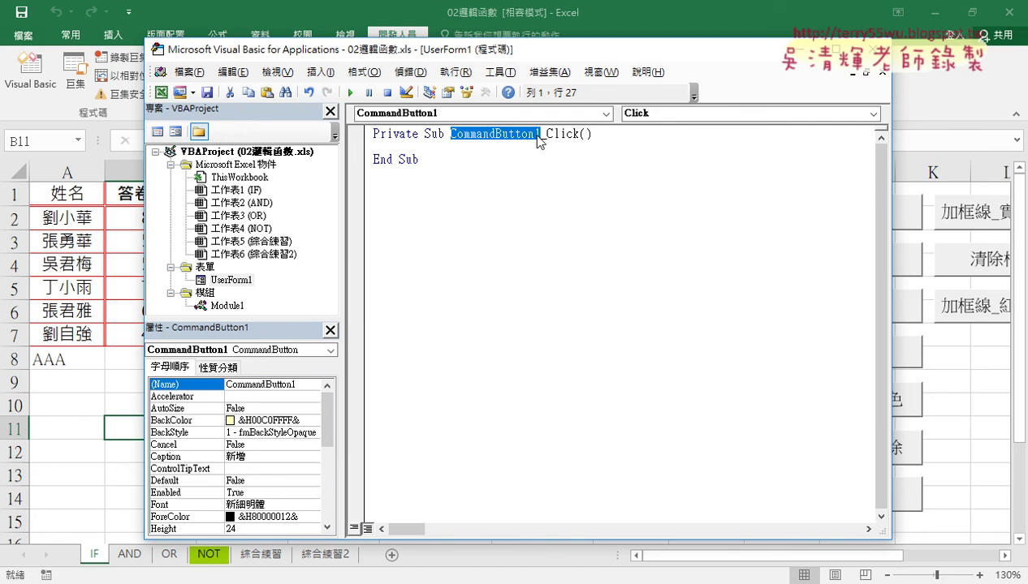
# Confirm the 新增 button is CommandButton1 and reopen its now-empty Click procedure.
pyautogui.doubleClick(227, 280)
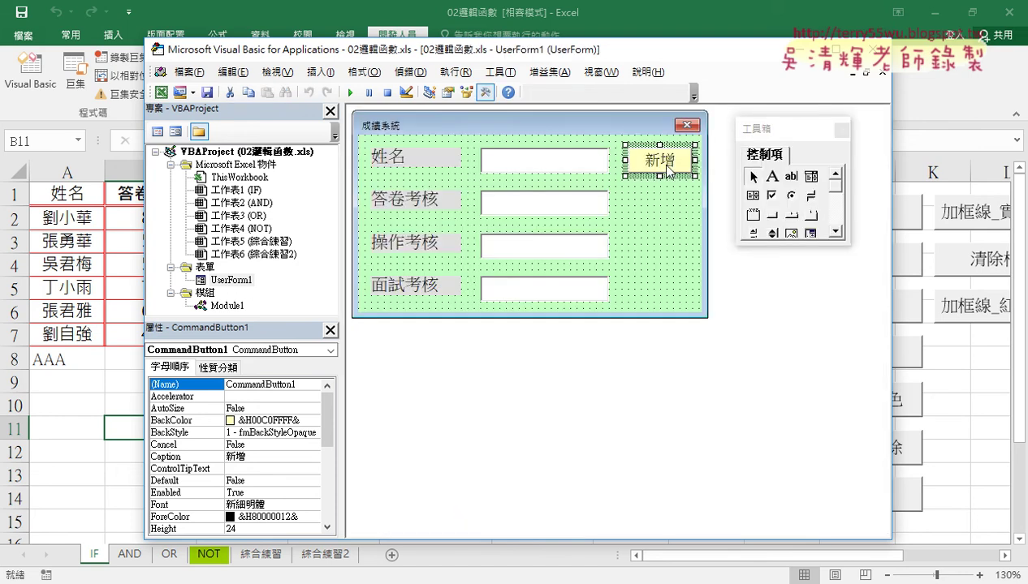
pyautogui.click(298, 383)
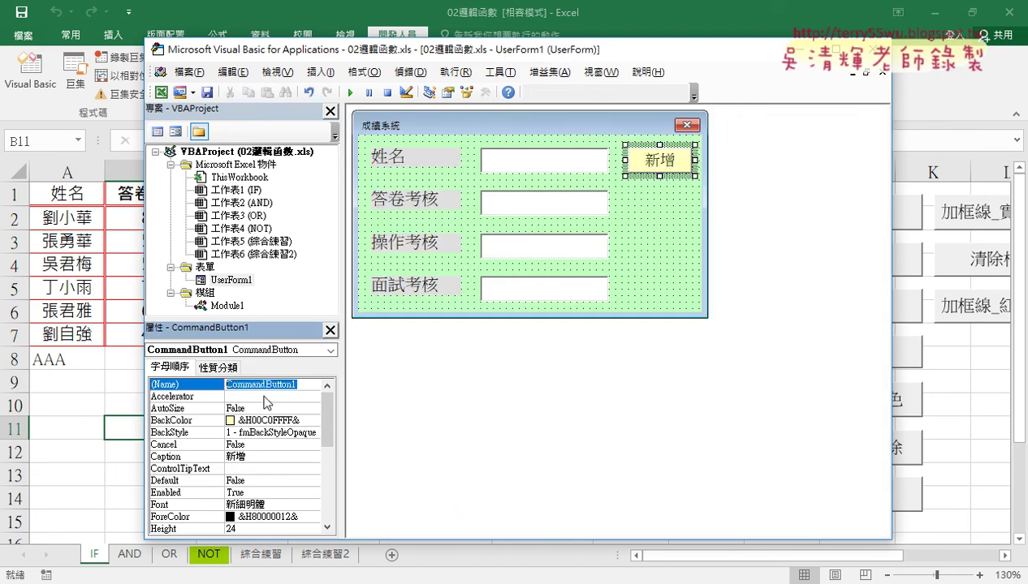
pyautogui.doubleClick(654, 167)
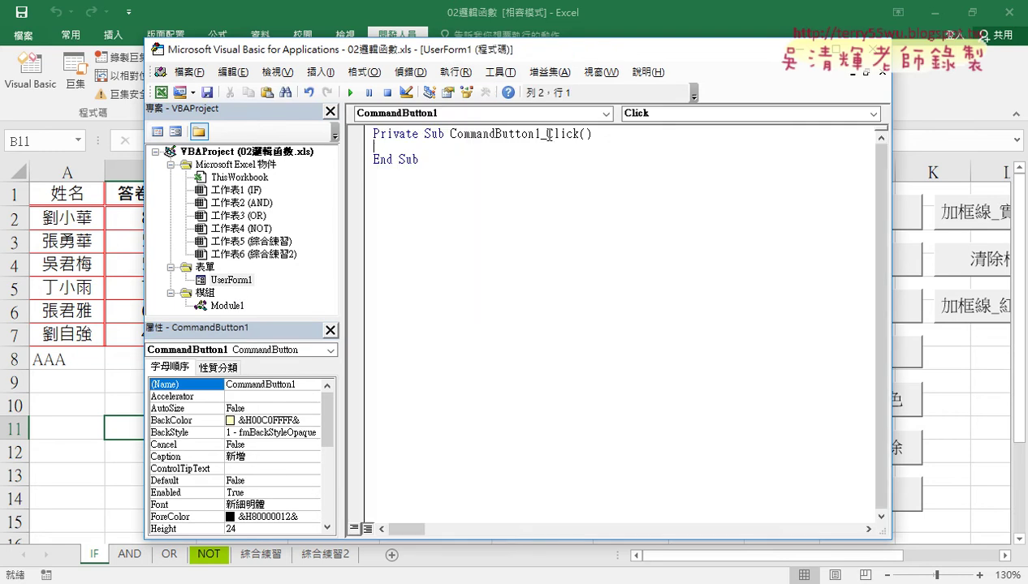
pyautogui.moveTo(546, 133); pyautogui.dragTo(580, 134)
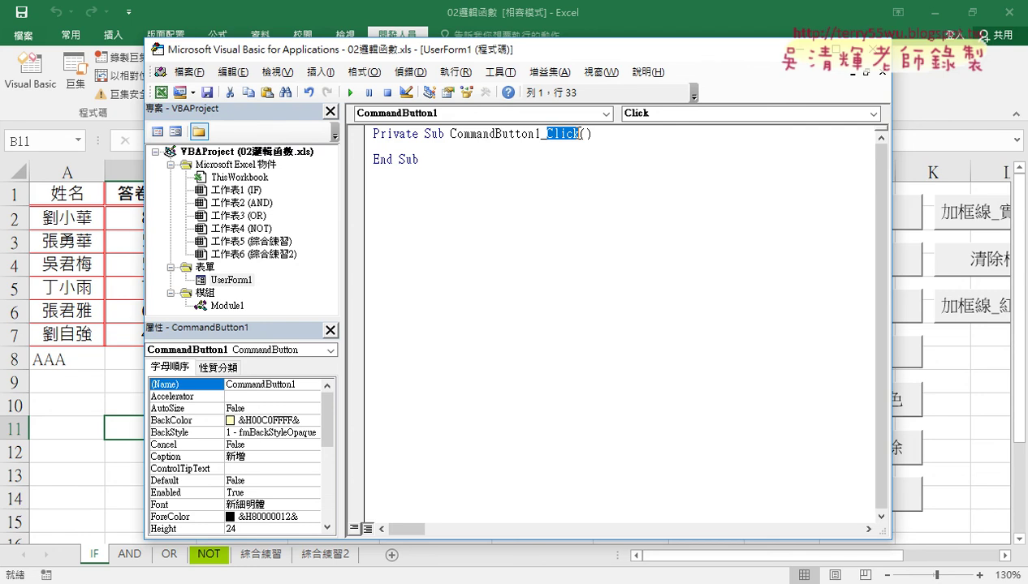
pyautogui.click(531, 150)
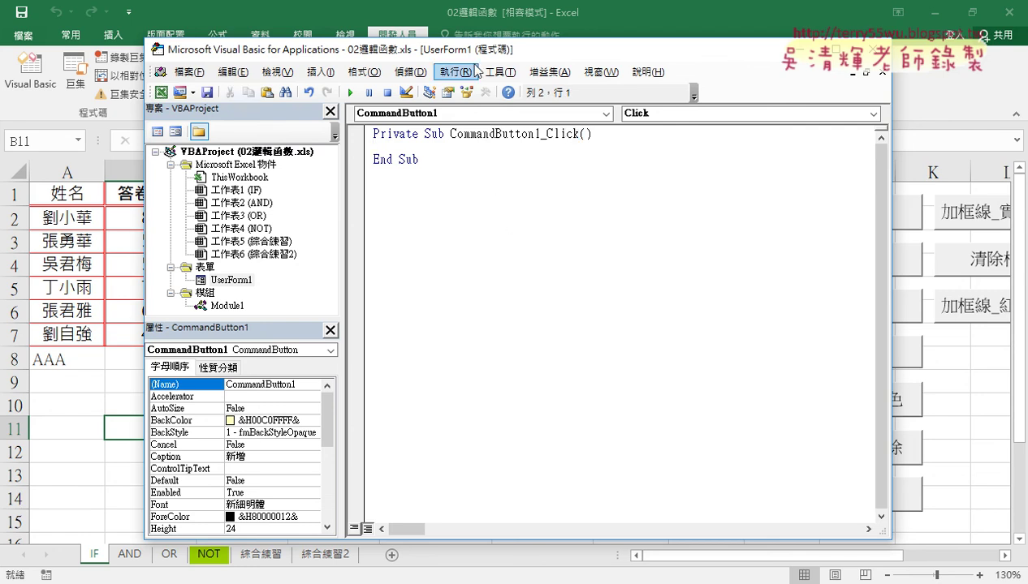
pyautogui.moveTo(478, 55); pyautogui.dragTo(596, 48)
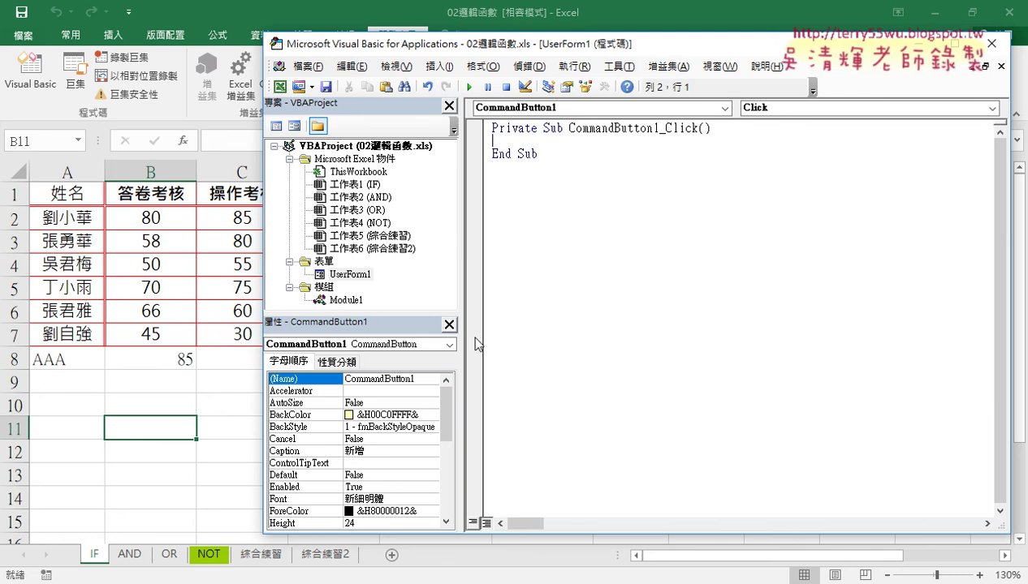
# Undo the deletion to restore the Click code, and lower the editor to reveal row 8.
pyautogui.moveTo(460, 282); pyautogui.dragTo(412, 282)
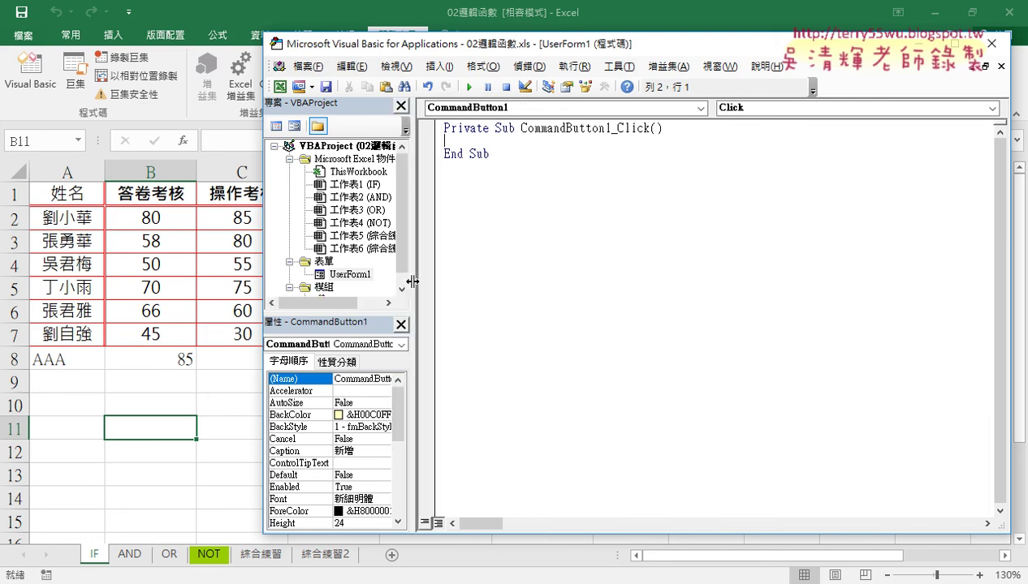
pyautogui.hotkey('ctrl', 'z')
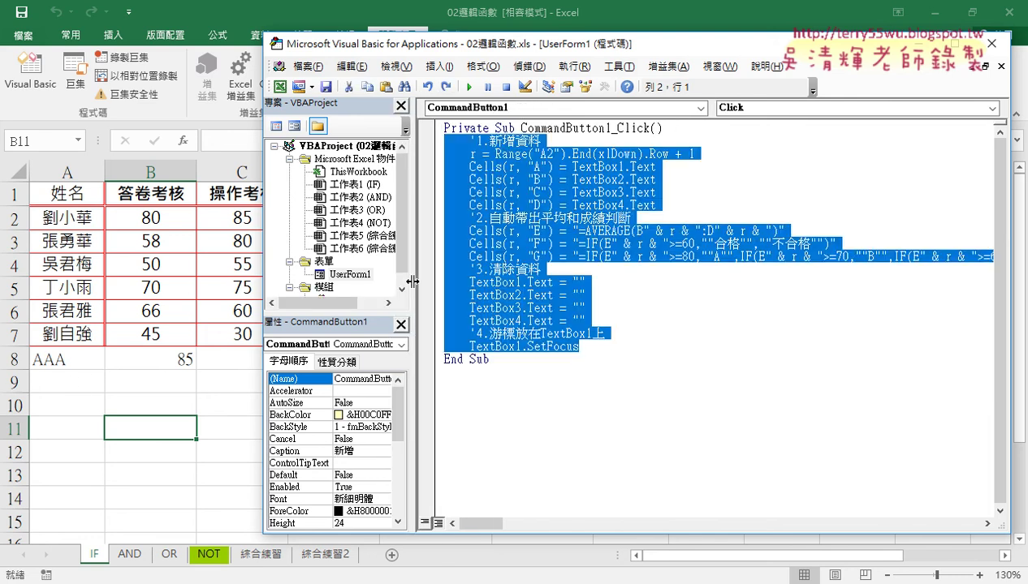
pyautogui.click(526, 243)
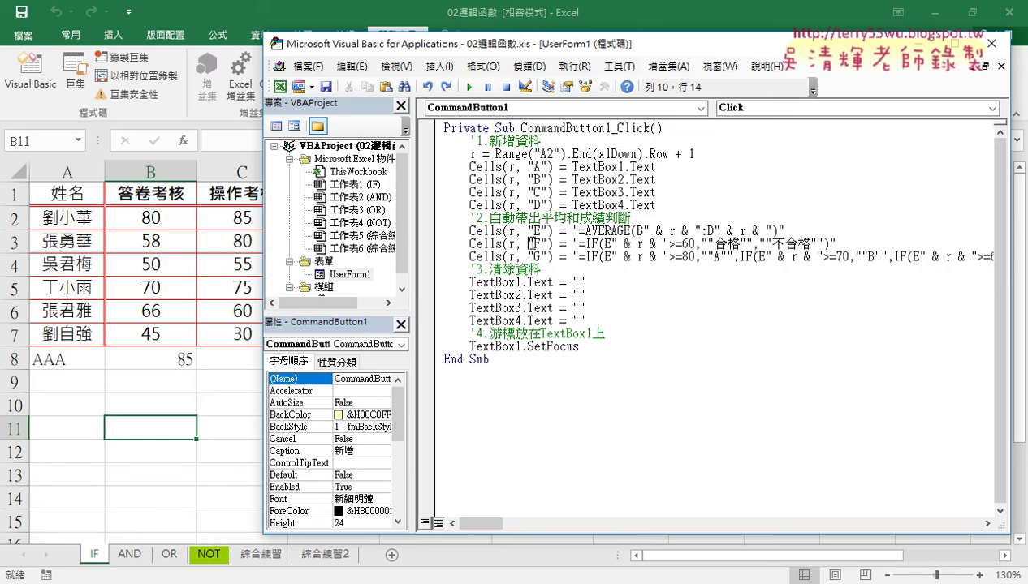
pyautogui.click(527, 140)
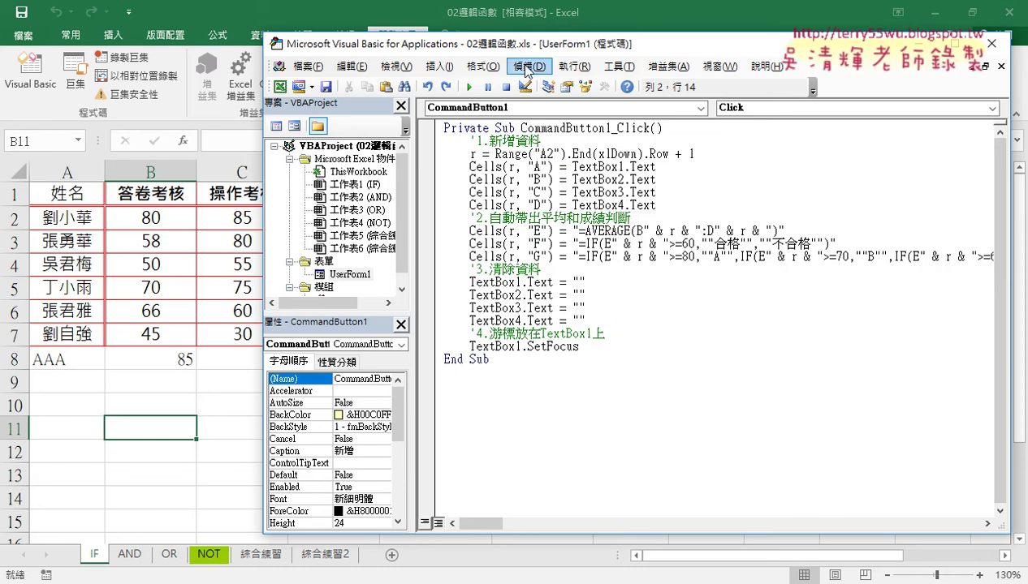
pyautogui.moveTo(524, 49); pyautogui.dragTo(515, 404)
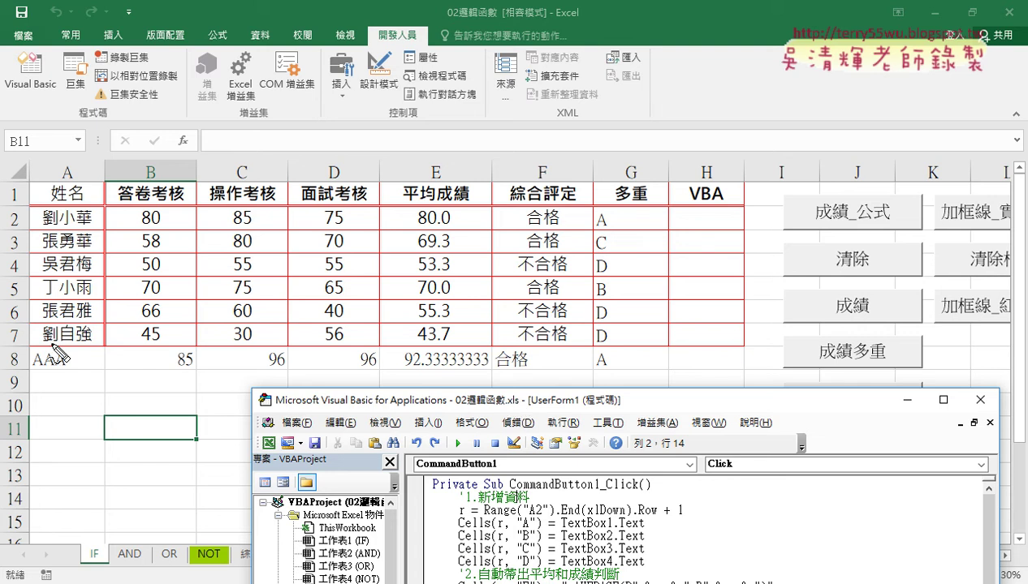
# Highlight AAA's row 8 results, clear the markings, and raise the editor to show all code.
pyautogui.moveTo(25, 344)
pyautogui.mouseDown()
pyautogui.moveTo(26, 376)
pyautogui.moveTo(48, 377)
pyautogui.mouseUp()
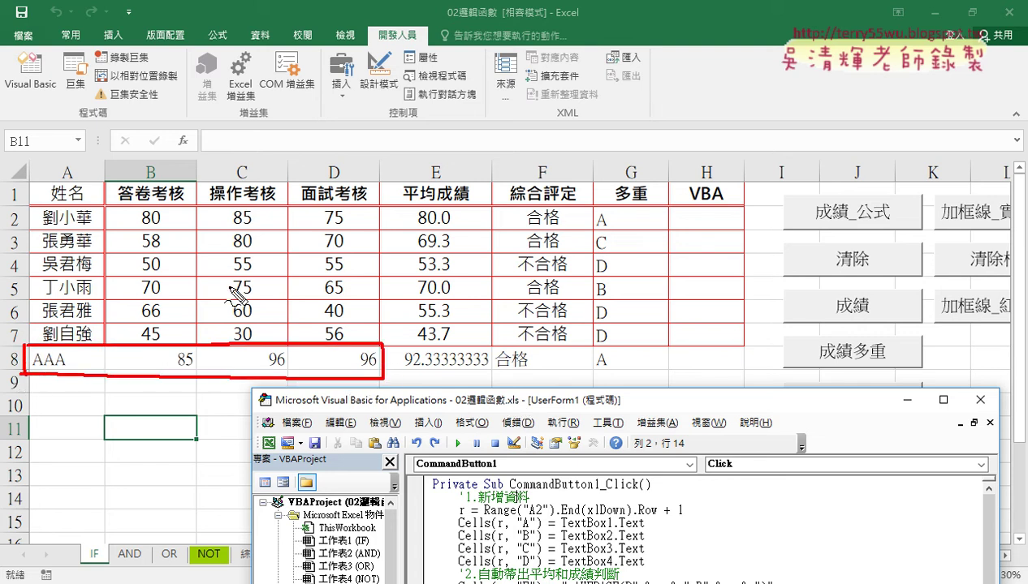
pyautogui.moveTo(229, 286); pyautogui.dragTo(229, 321)
pyautogui.moveTo(391, 375)
pyautogui.mouseDown()
pyautogui.moveTo(646, 341)
pyautogui.moveTo(651, 378)
pyautogui.mouseUp()
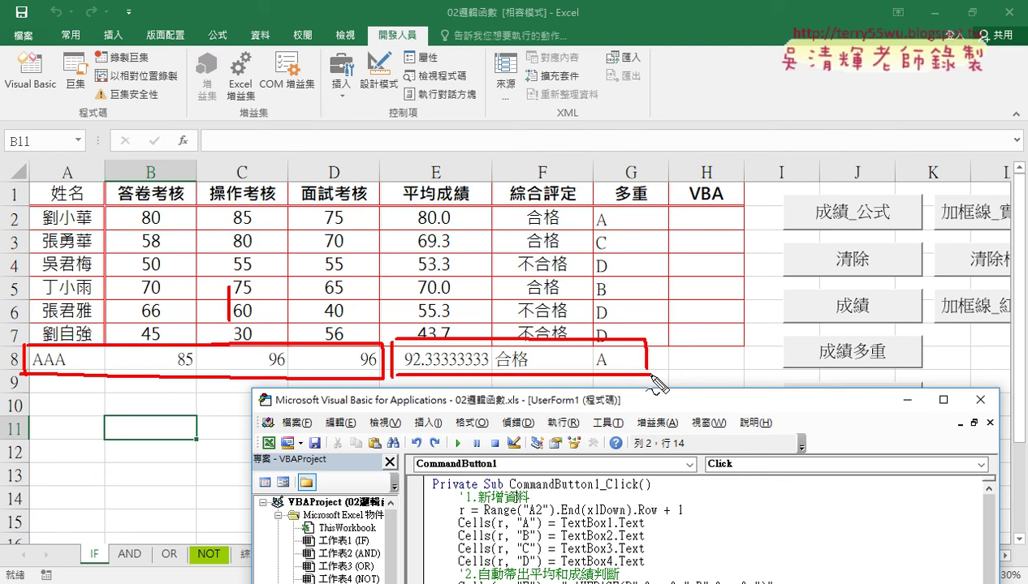
pyautogui.press('Escape')
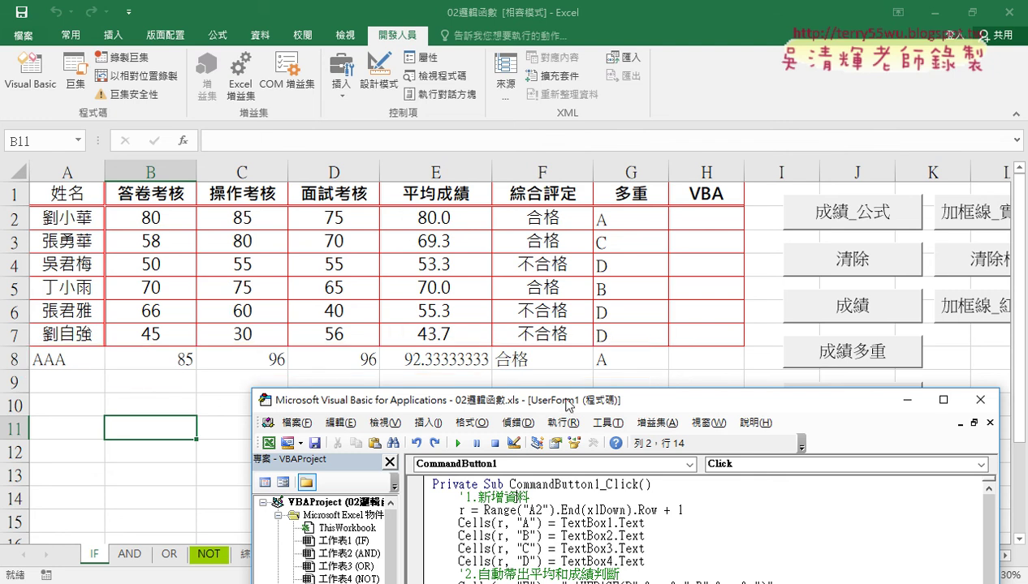
pyautogui.moveTo(480, 400); pyautogui.dragTo(548, 109)
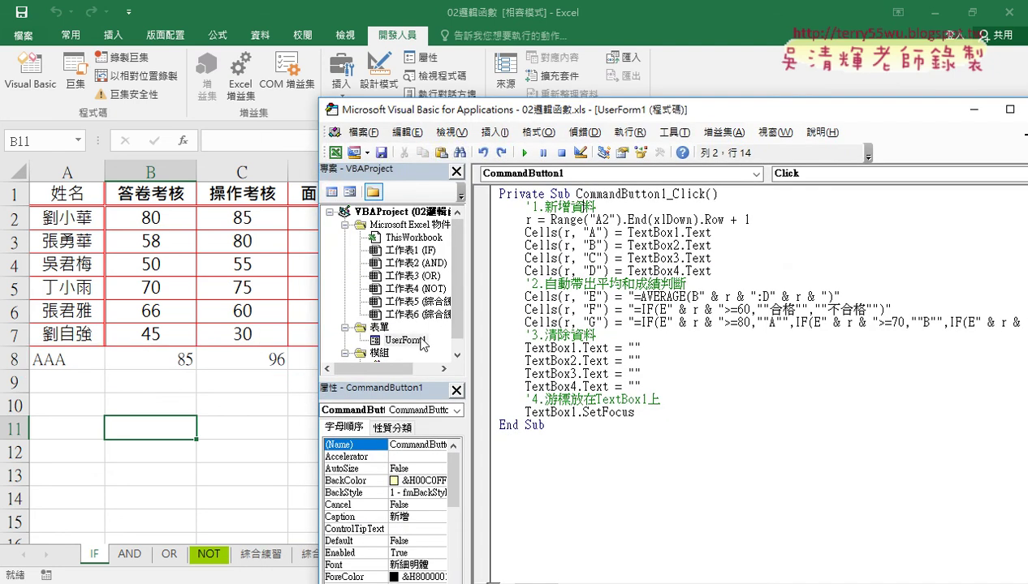
# Open UserForm1 under 表單 in the form designer.
pyautogui.doubleClick(418, 340)
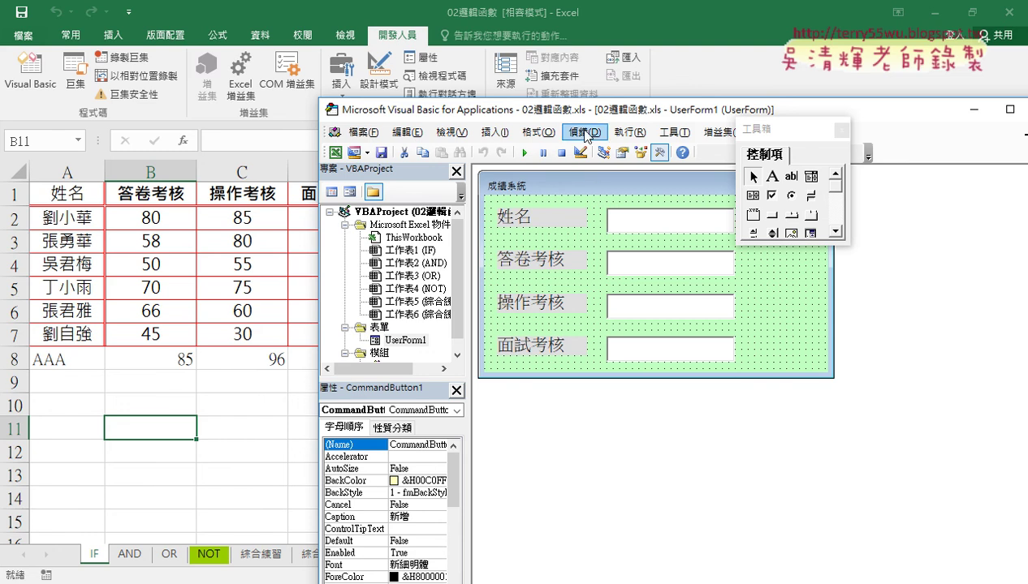
# Delete the r = Range through Cells(r, "D") lines in the 新增 Click code, then select the formula lines.
pyautogui.moveTo(582, 117); pyautogui.dragTo(389, 63)
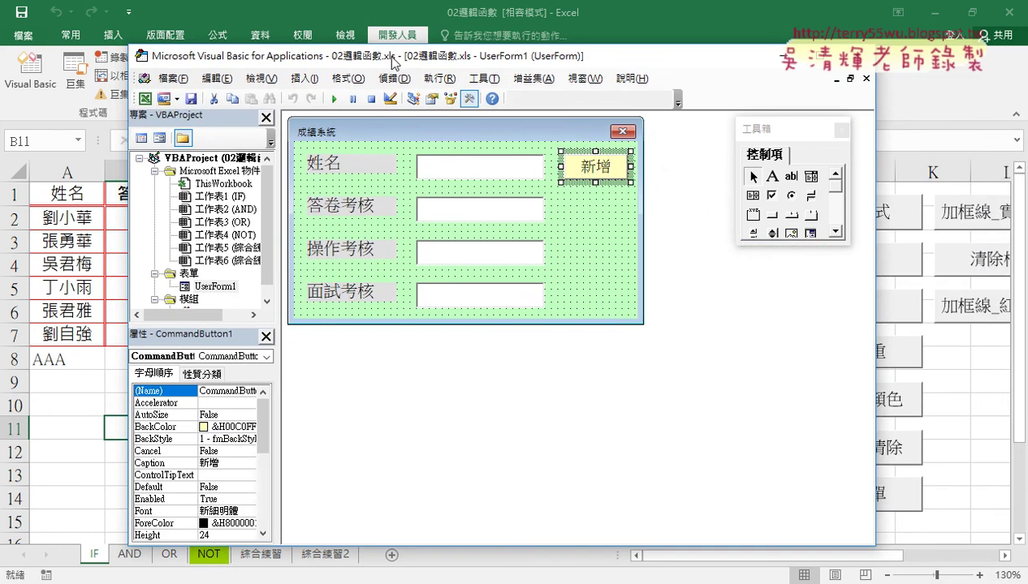
pyautogui.doubleClick(588, 168)
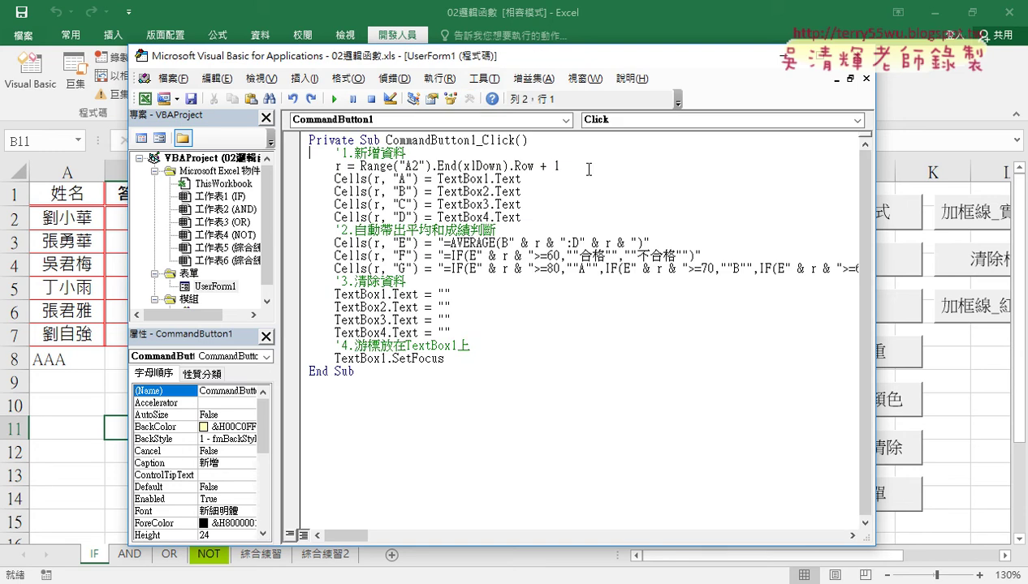
pyautogui.moveTo(446, 358)
pyautogui.mouseDown()
pyautogui.moveTo(349, 192)
pyautogui.moveTo(323, 168)
pyautogui.mouseUp()
pyautogui.moveTo(521, 218); pyautogui.dragTo(279, 168)
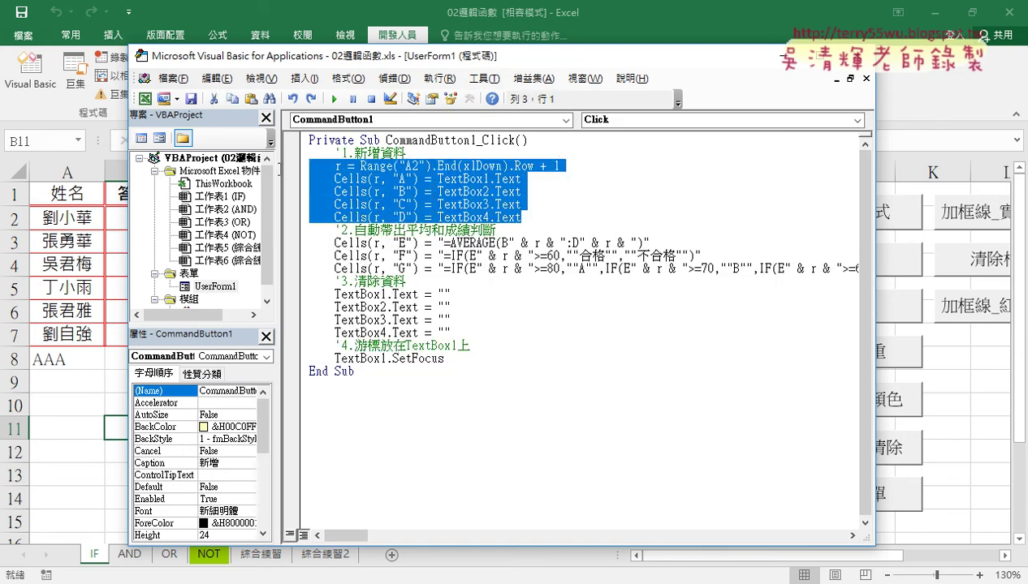
pyautogui.press('Delete')
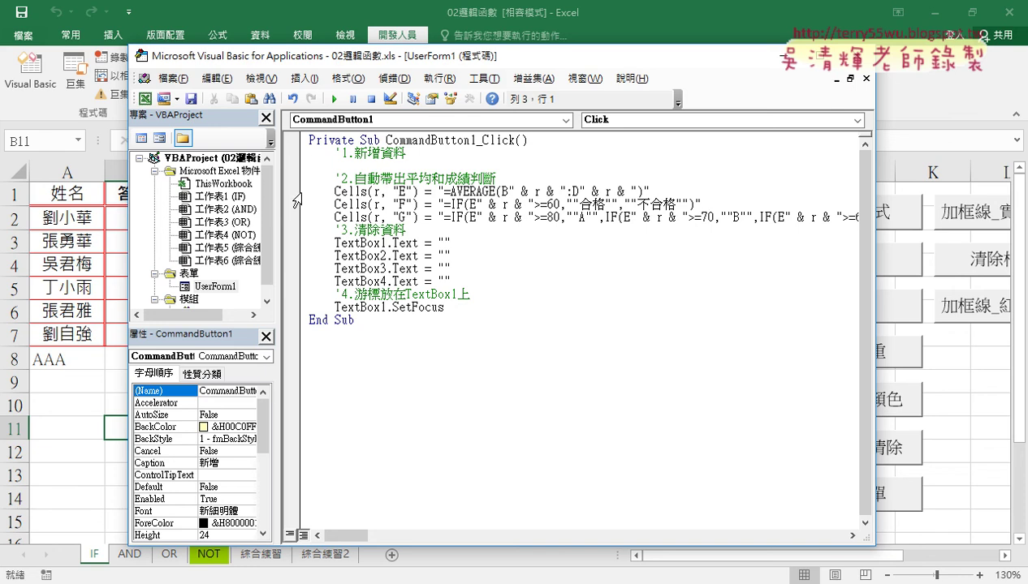
pyautogui.moveTo(295, 197); pyautogui.dragTo(300, 248)
# Delete the average/grading formulas, input-clearing lines and TextBox1.SetFocus.
pyautogui.press('Delete')
pyautogui.press('Delete')
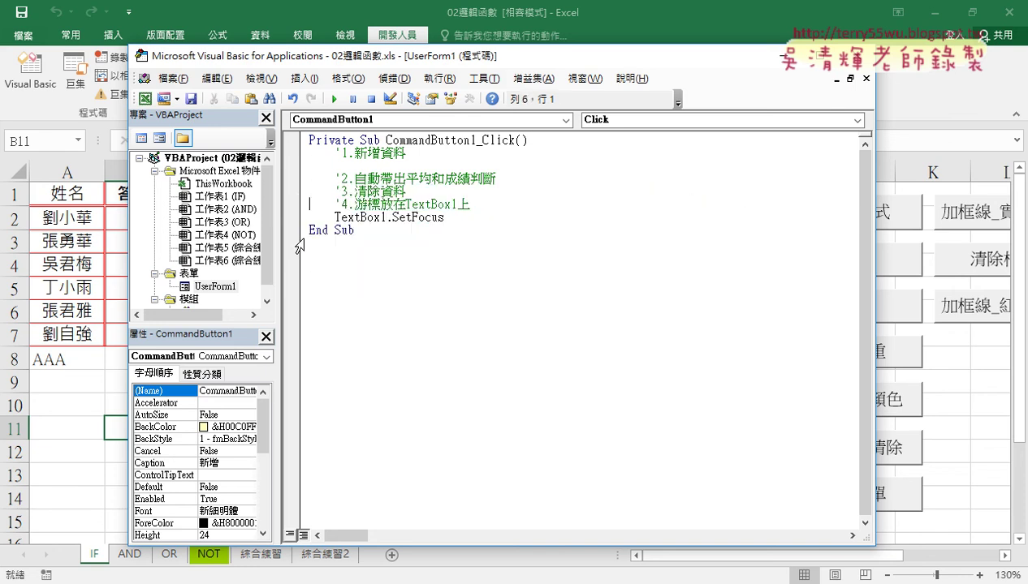
pyautogui.click(297, 217)
pyautogui.press('Delete')
# Insert blank lines between the four numbered comment headings.
pyautogui.click(500, 175)
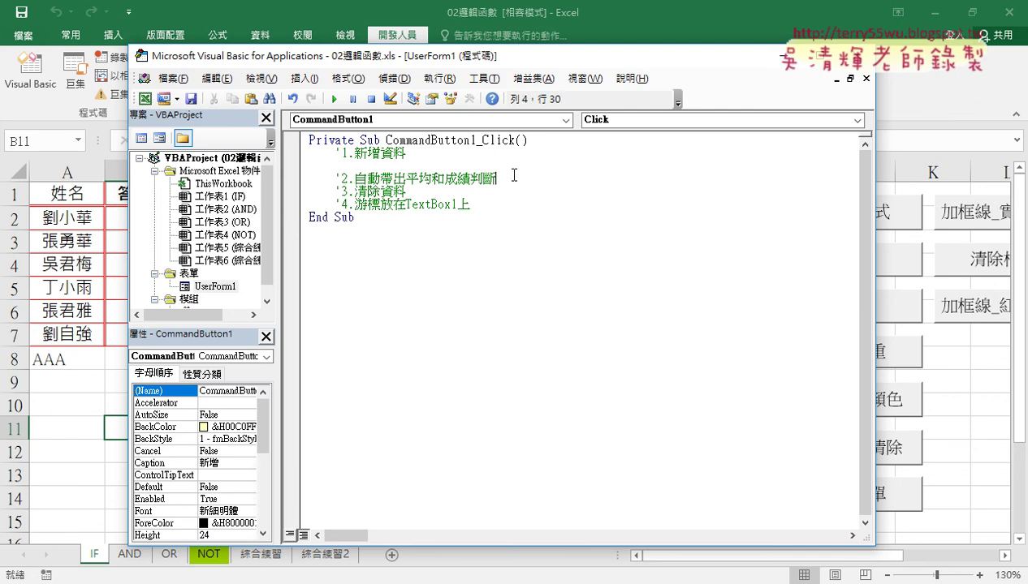
pyautogui.press('Return')
pyautogui.press('Down')
pyautogui.press('Down')
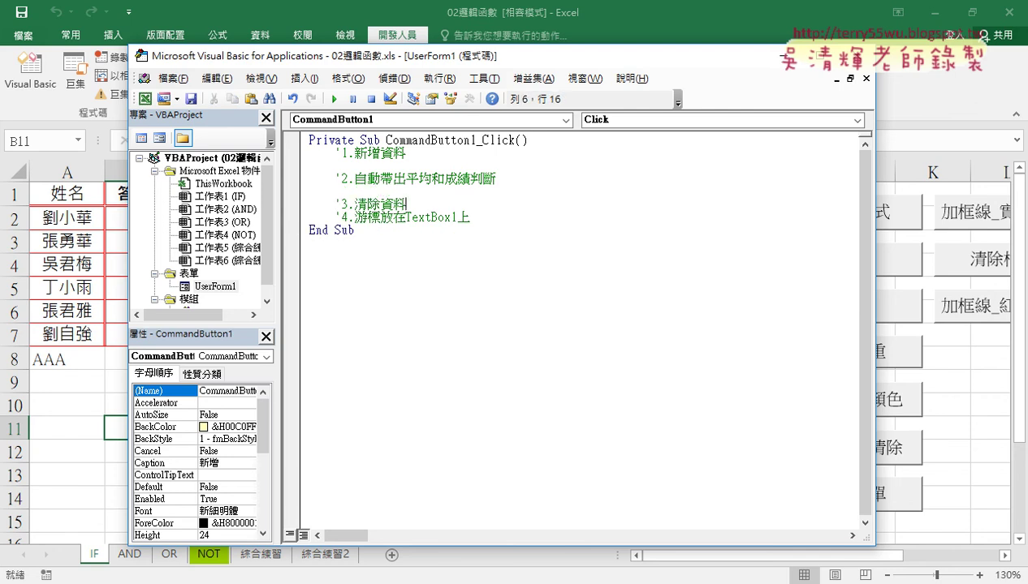
pyautogui.press('Return')
pyautogui.press('End')
pyautogui.press('Return')
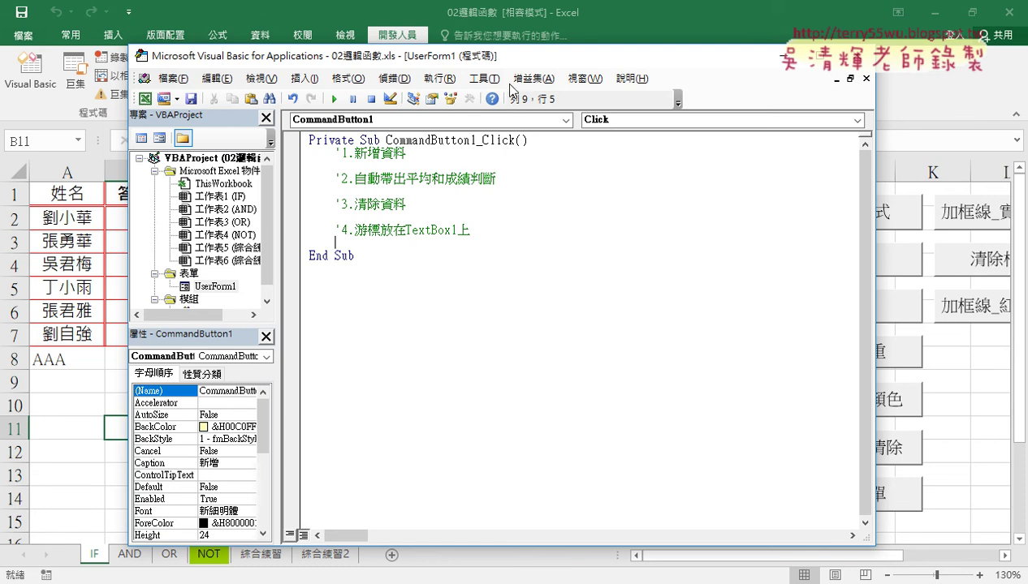
pyautogui.moveTo(479, 56); pyautogui.dragTo(694, 54)
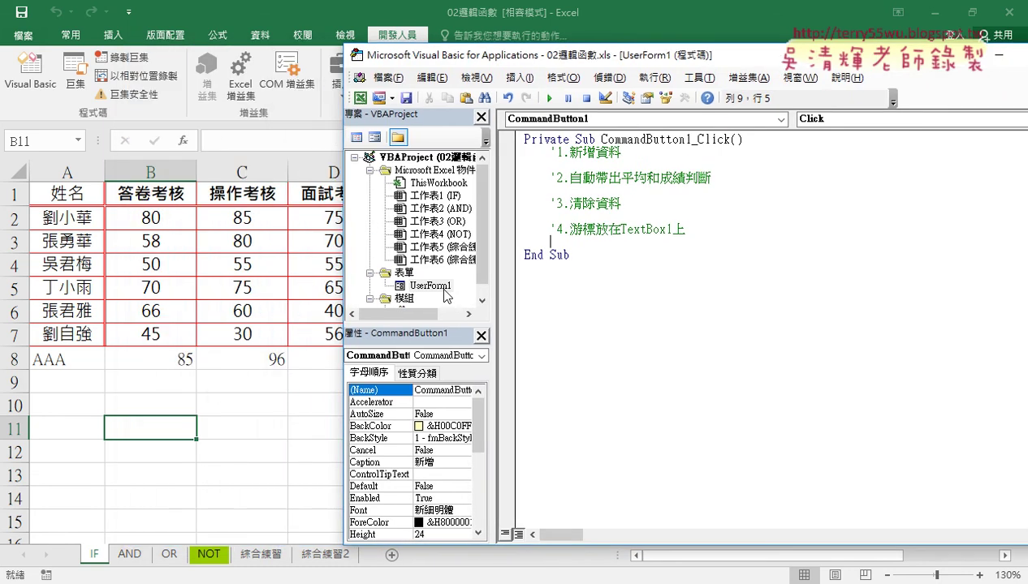
# Confirm the 姓名, 答卷考核, 操作考核 and 面試考核 boxes are TextBox1 through TextBox4.
pyautogui.doubleClick(429, 287)
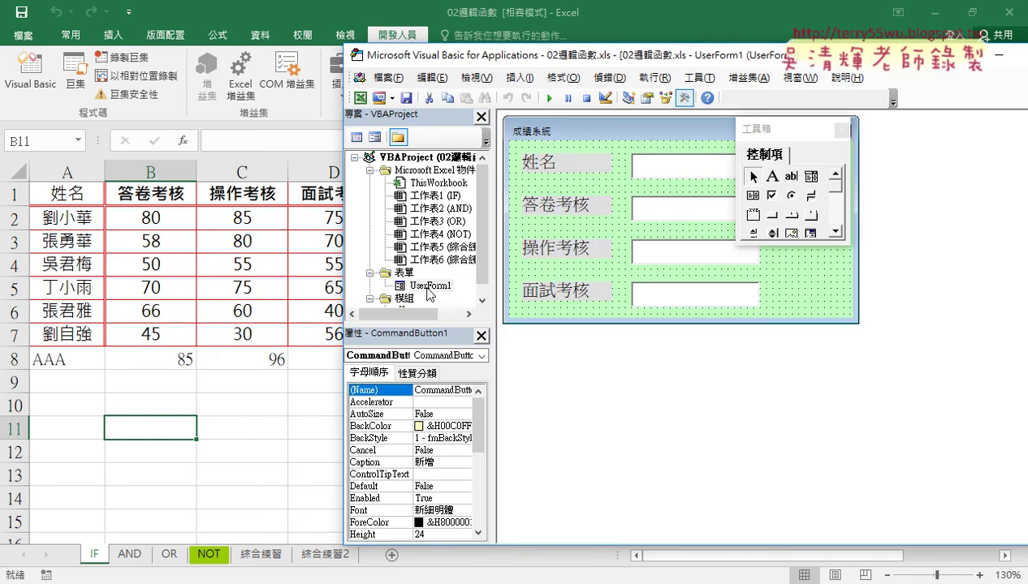
pyautogui.click(643, 172)
pyautogui.click(641, 216)
pyautogui.click(642, 252)
pyautogui.click(651, 299)
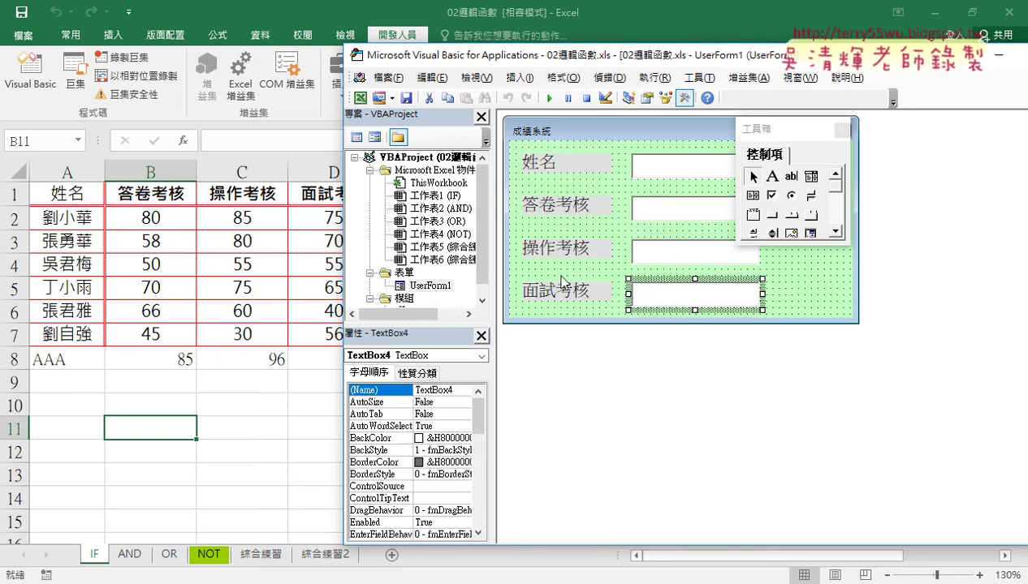
pyautogui.click(675, 171)
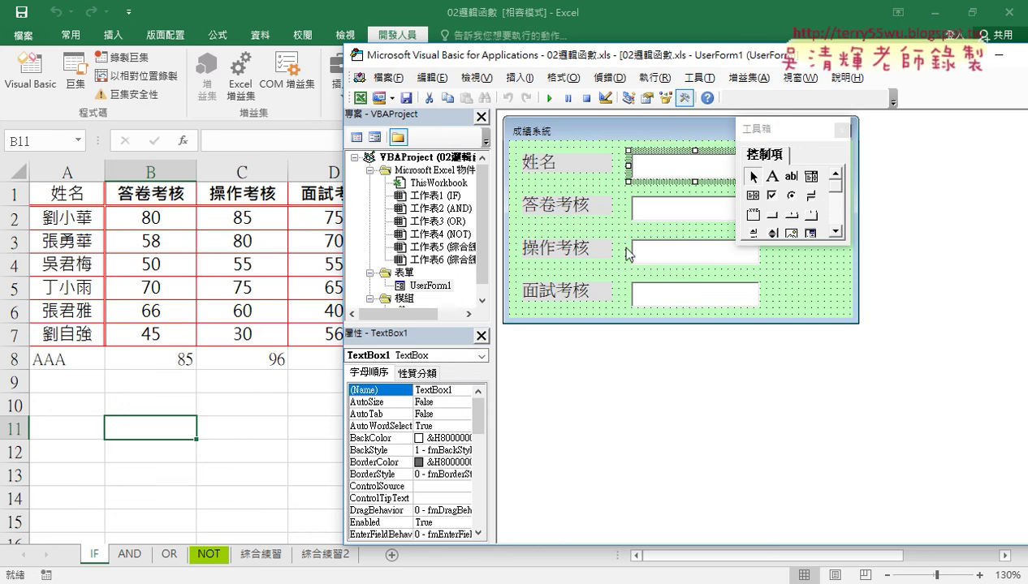
pyautogui.click(646, 212)
pyautogui.click(650, 255)
pyautogui.click(656, 301)
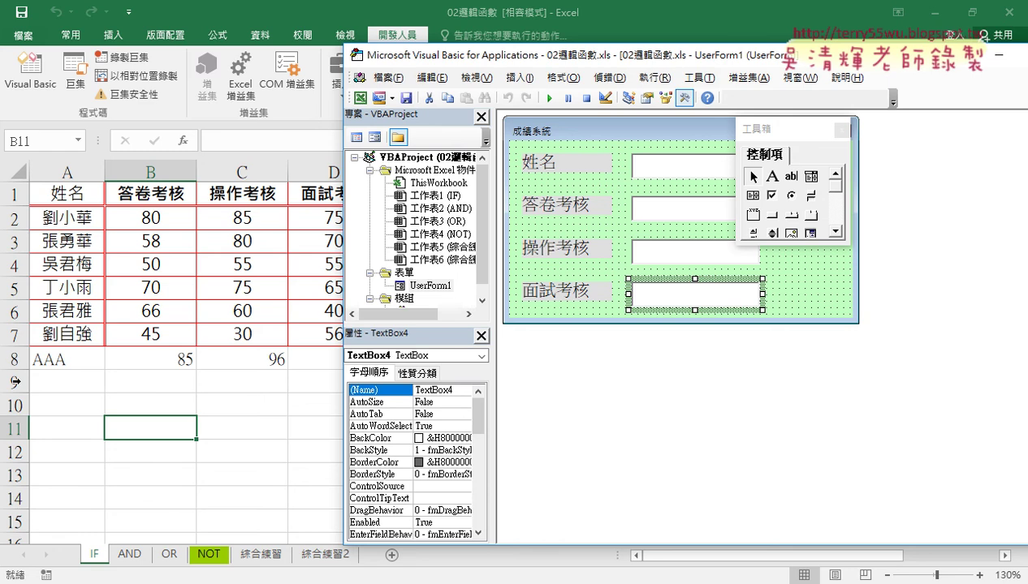
pyautogui.moveTo(783, 137); pyautogui.dragTo(927, 142)
# In the 新增 click code under '1.新增資料, add Cells(9, "A") = TextBox1.Text and select that line.
pyautogui.doubleClick(803, 165)
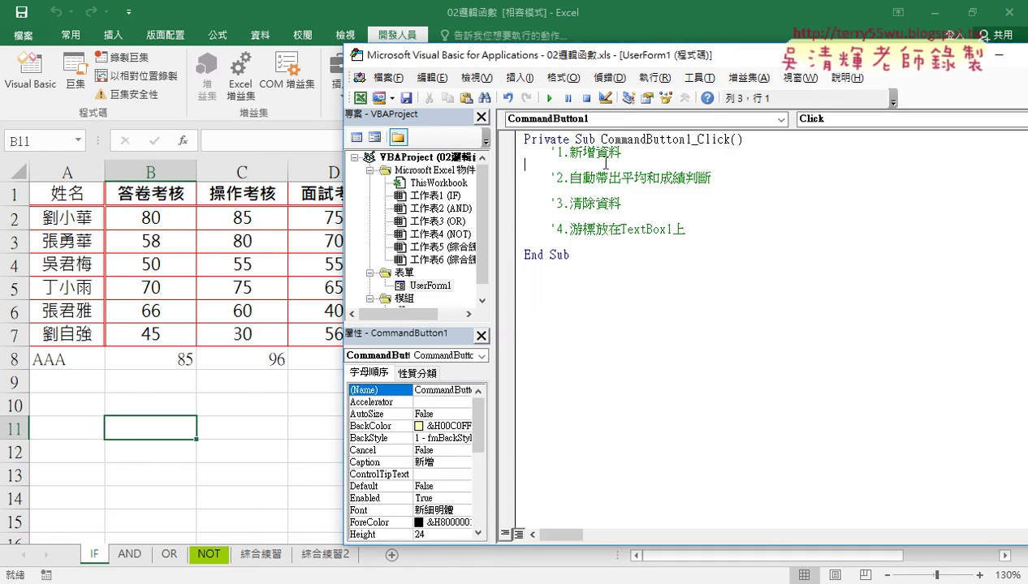
pyautogui.press('Tab')
pyautogui.write('cells')
pyautogui.write('(')
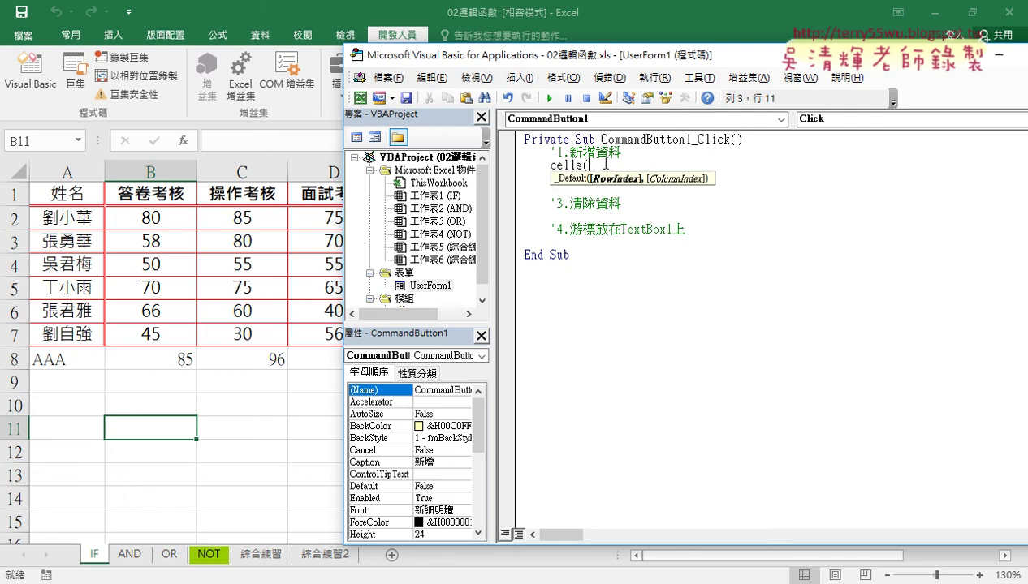
pyautogui.write('9,"')
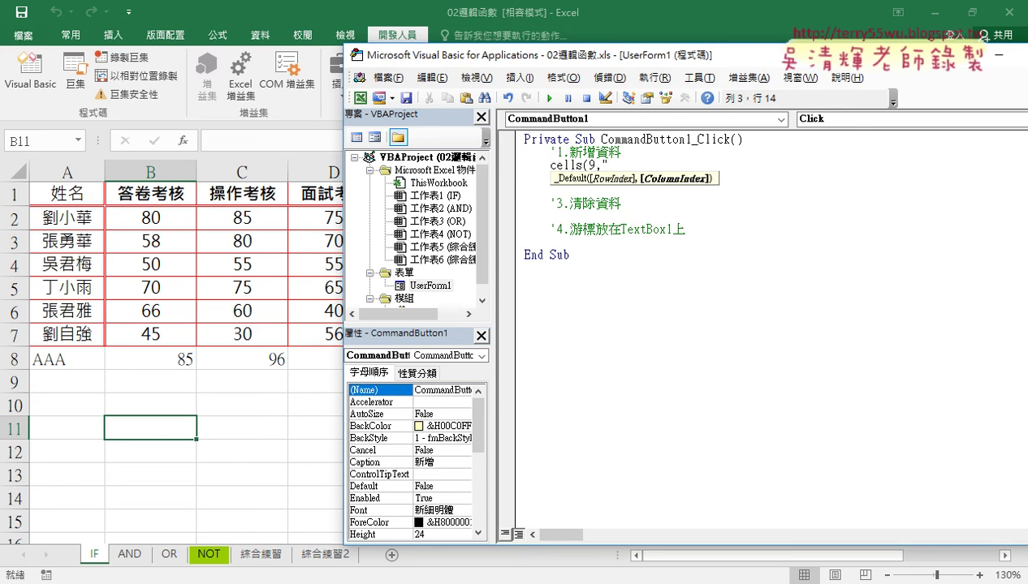
pyautogui.write('A")')
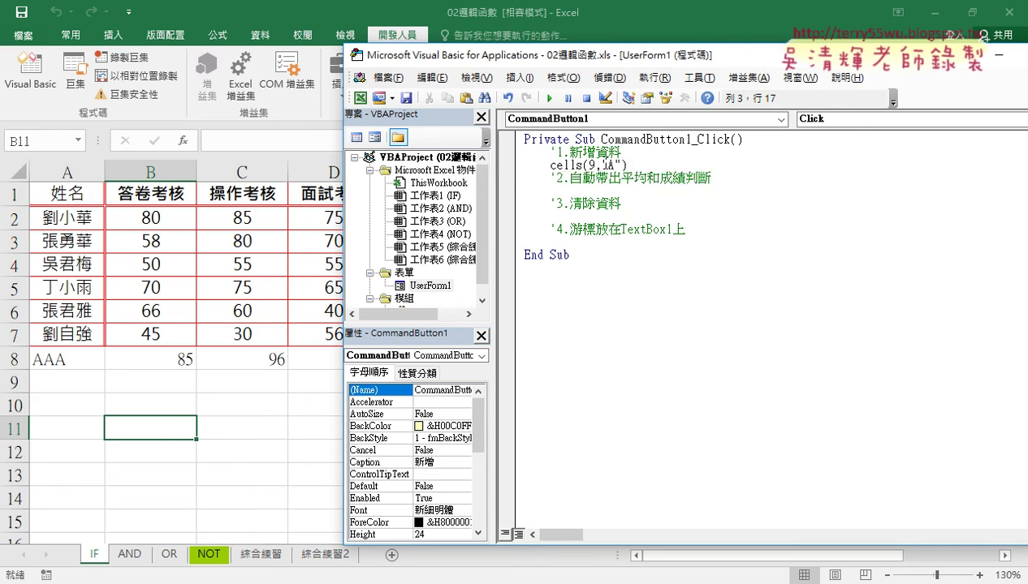
pyautogui.write('=')
pyautogui.write('t')
pyautogui.write('extbo')
pyautogui.write('x')
pyautogui.write('1.')
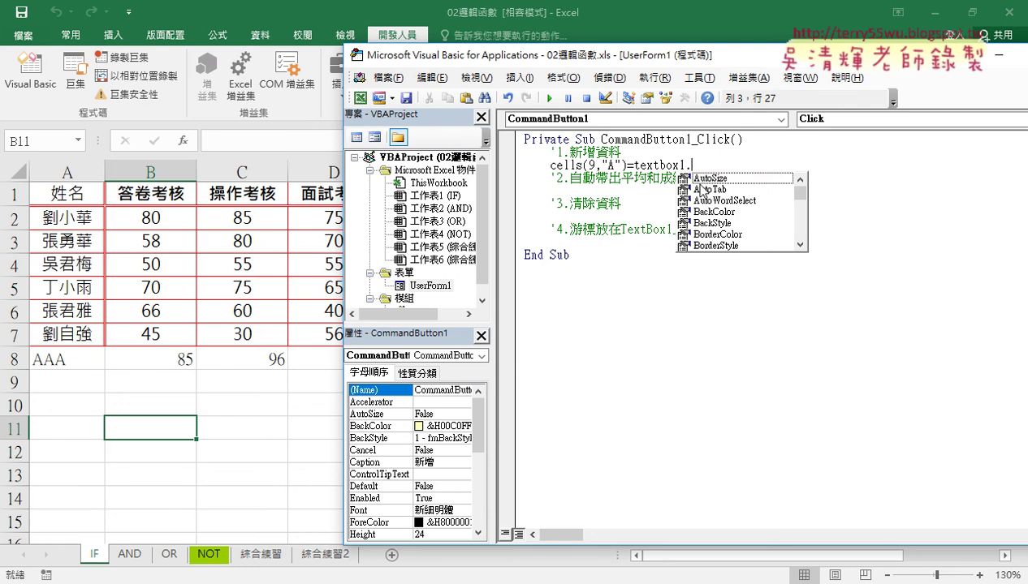
pyautogui.write('text')
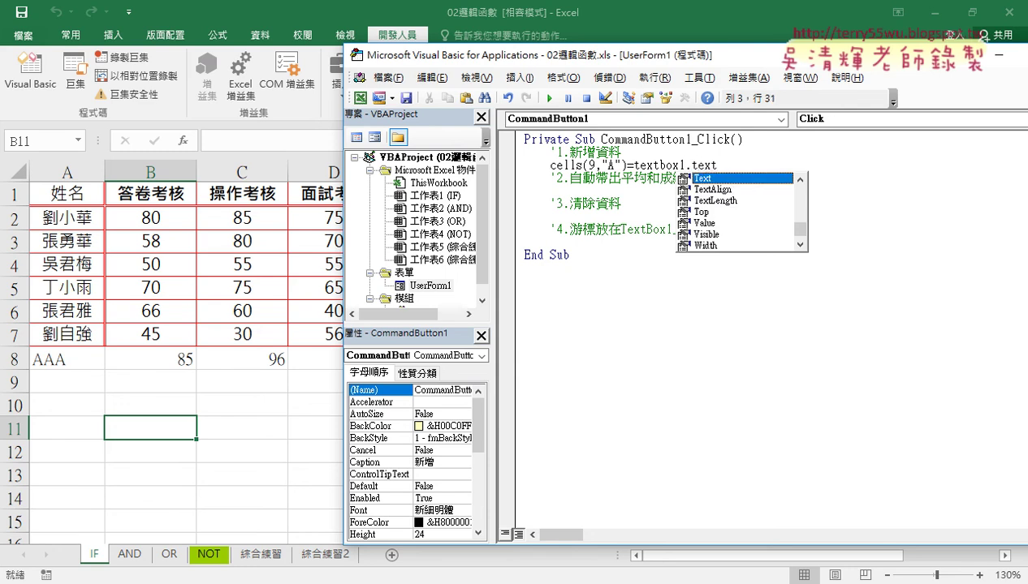
pyautogui.press('Down')
pyautogui.press('Up')
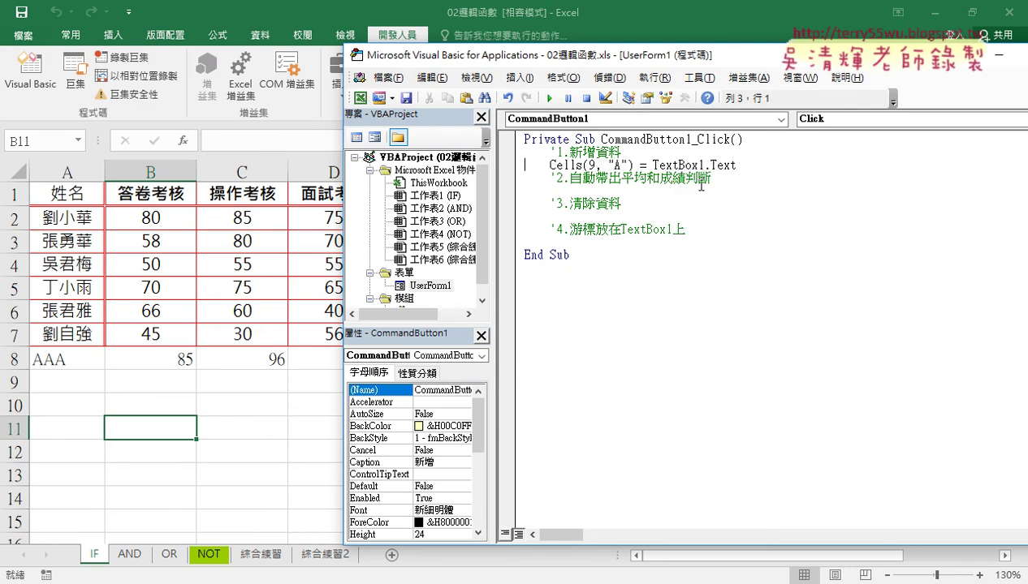
pyautogui.press('Right')
pyautogui.press('Right')
pyautogui.press('Right')
pyautogui.press('Right')
pyautogui.press('End')
pyautogui.press('Return')
pyautogui.press('Up')
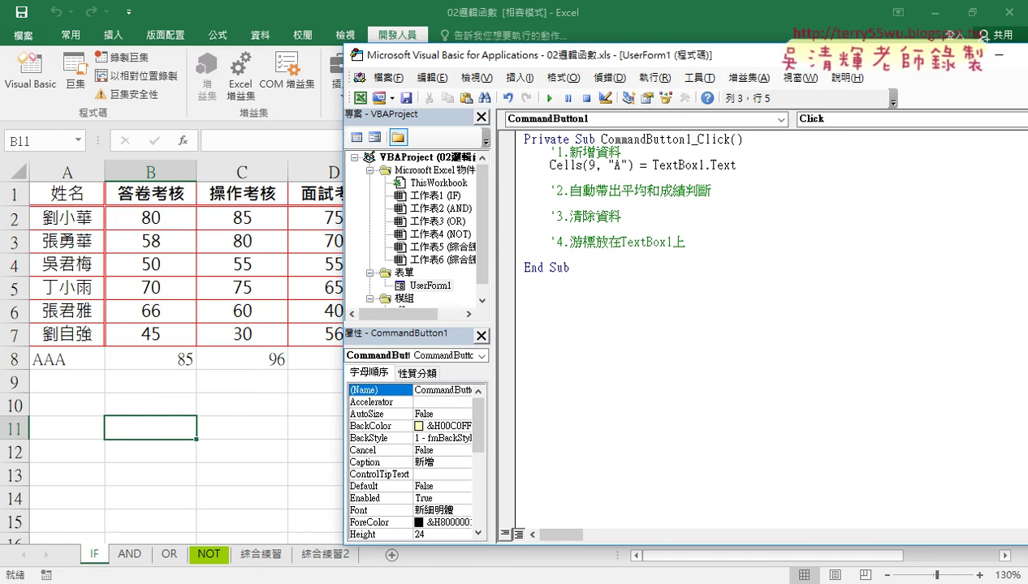
pyautogui.moveTo(734, 167); pyautogui.dragTo(652, 166)
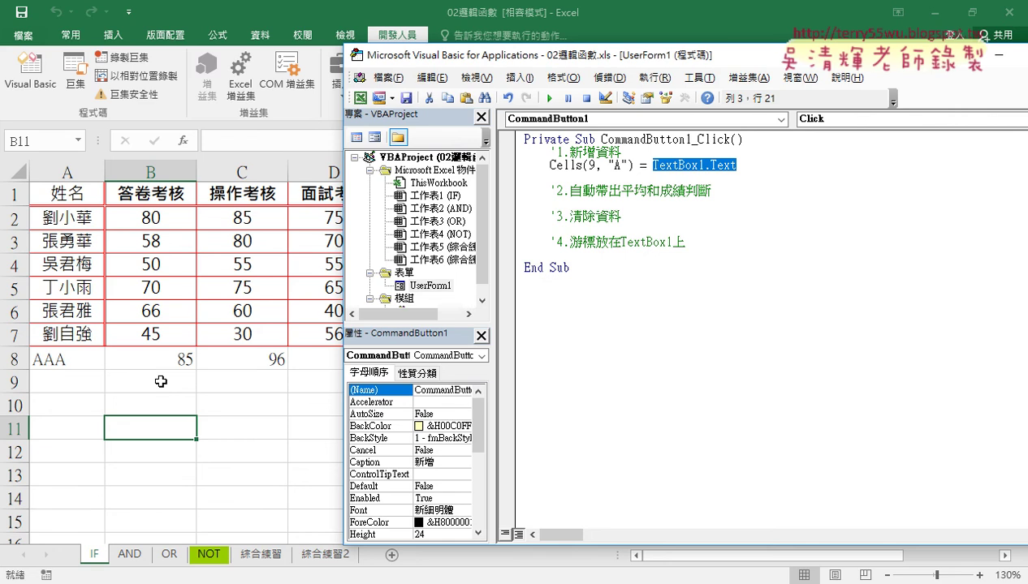
pyautogui.moveTo(736, 167); pyautogui.dragTo(551, 172)
# Copy the Cells(9, "A") line and paste three more copies below it.
pyautogui.hotkey('ctrl', 'c')
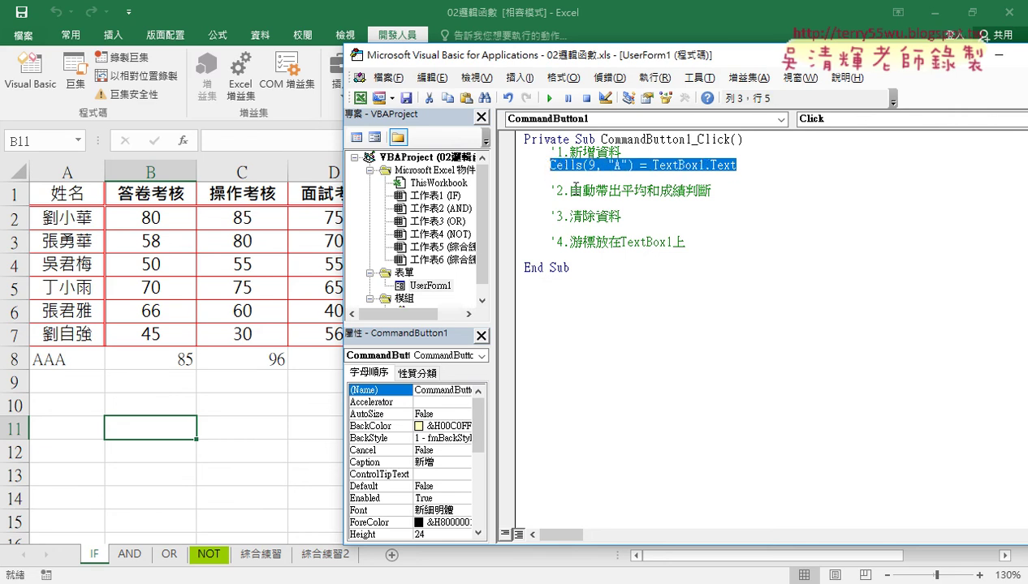
pyautogui.press('Down')
pyautogui.hotkey('ctrl', 'v')
pyautogui.press('Return')
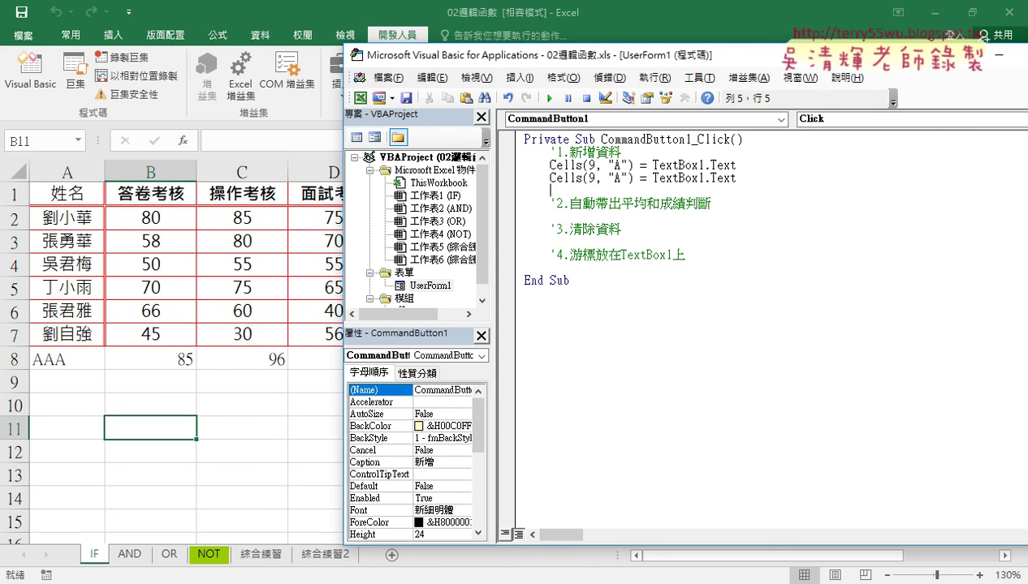
pyautogui.hotkey('ctrl', 'v')
pyautogui.press('Return')
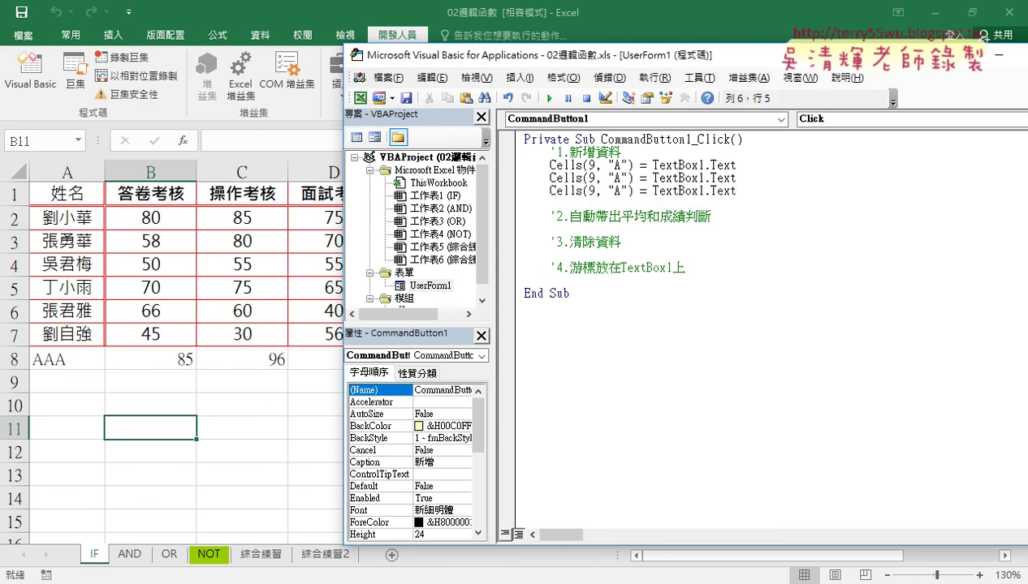
pyautogui.hotkey('ctrl', 'v')
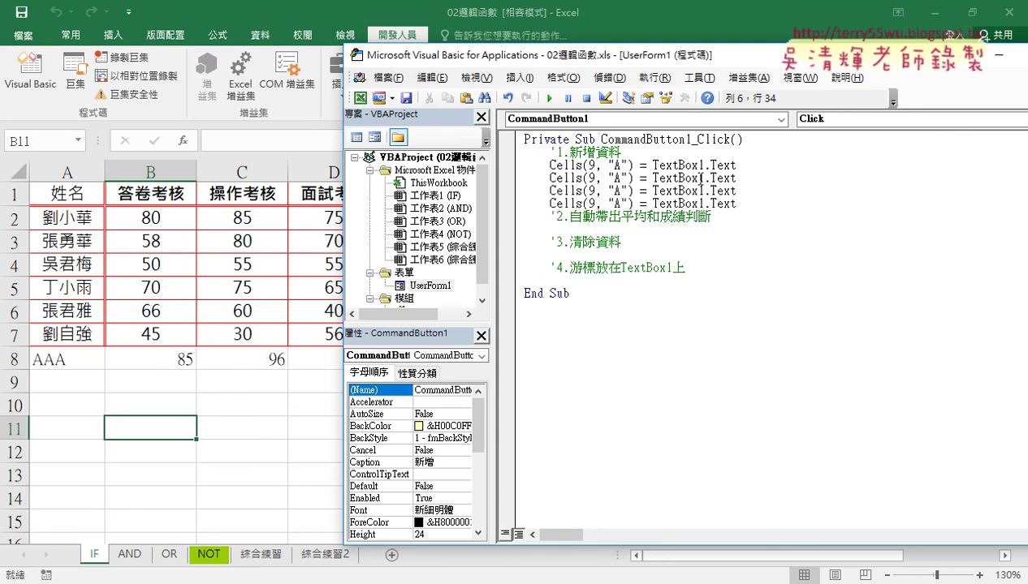
# Edit the copies so TextBox2, TextBox3 and TextBox4 fill columns B, C and D.
pyautogui.moveTo(696, 177); pyautogui.dragTo(705, 178)
pyautogui.write('2')
pyautogui.moveTo(696, 191); pyautogui.dragTo(703, 204)
pyautogui.write('3')
pyautogui.write('4')
pyautogui.moveTo(622, 177); pyautogui.dragTo(613, 177)
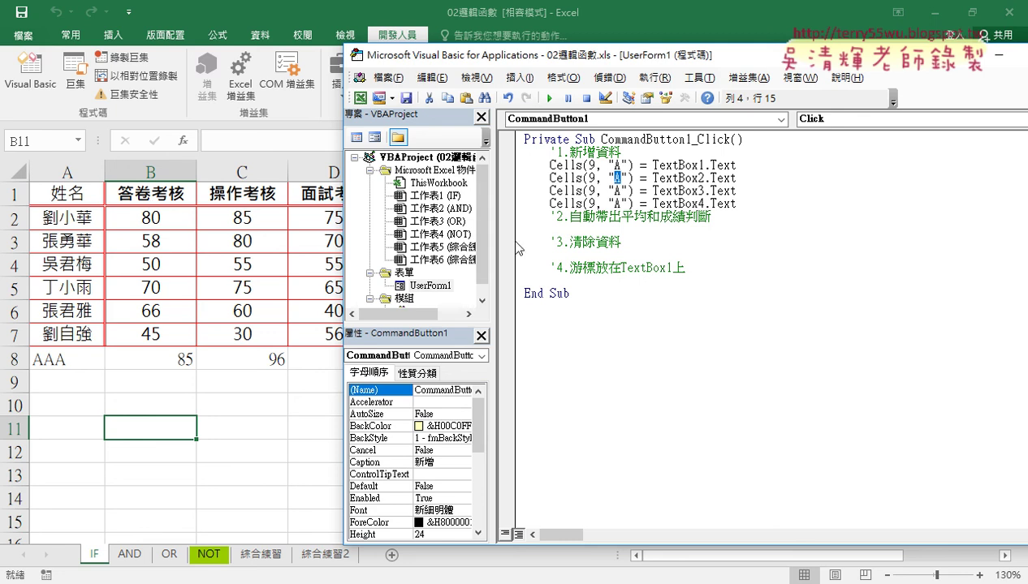
pyautogui.write('B')
pyautogui.press('Down')
pyautogui.hotkey('shift', 'Left')
pyautogui.write('C')
pyautogui.hotkey('shift', 'Left')
pyautogui.write('D')
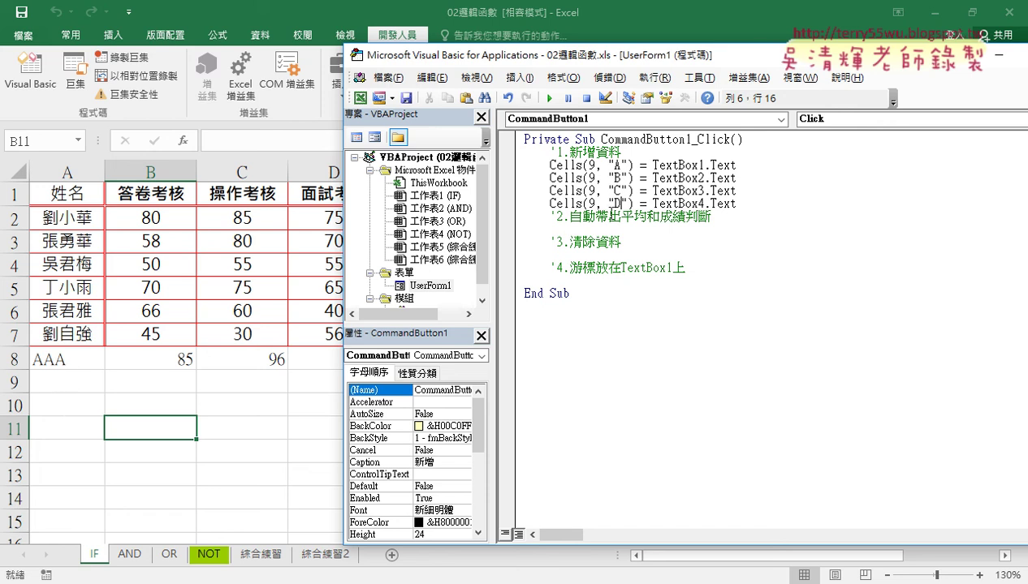
# Insert a blank line right after the '1.新增資料 comment.
pyautogui.doubleClick(591, 165)
pyautogui.click(623, 151)
pyautogui.press('Return')
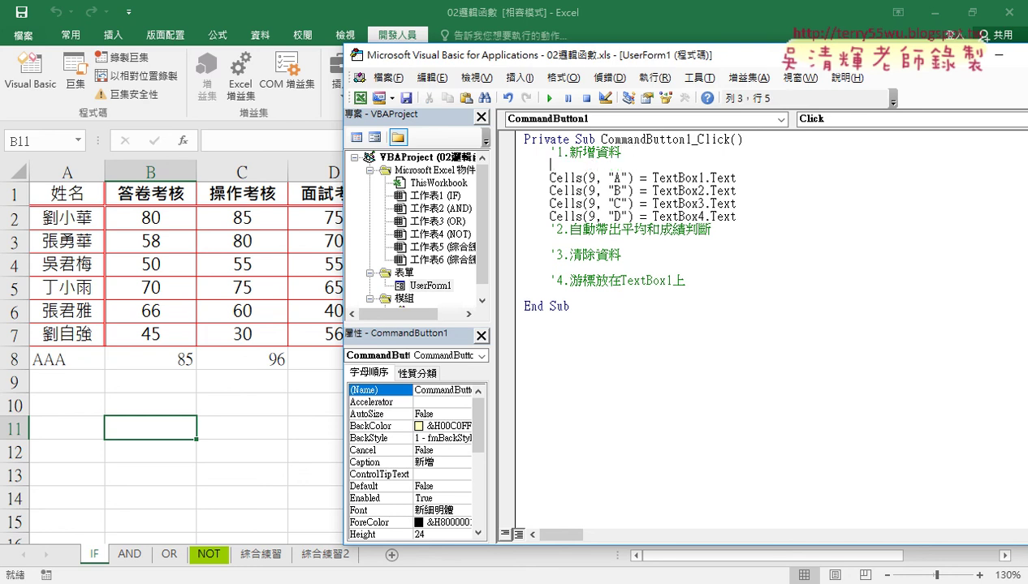
# Write r = Range("A1").End(xlDown).Row + 1 on the blank line above the Cells lines.
pyautogui.write('r=')
pyautogui.write('range')
pyautogui.write('("')
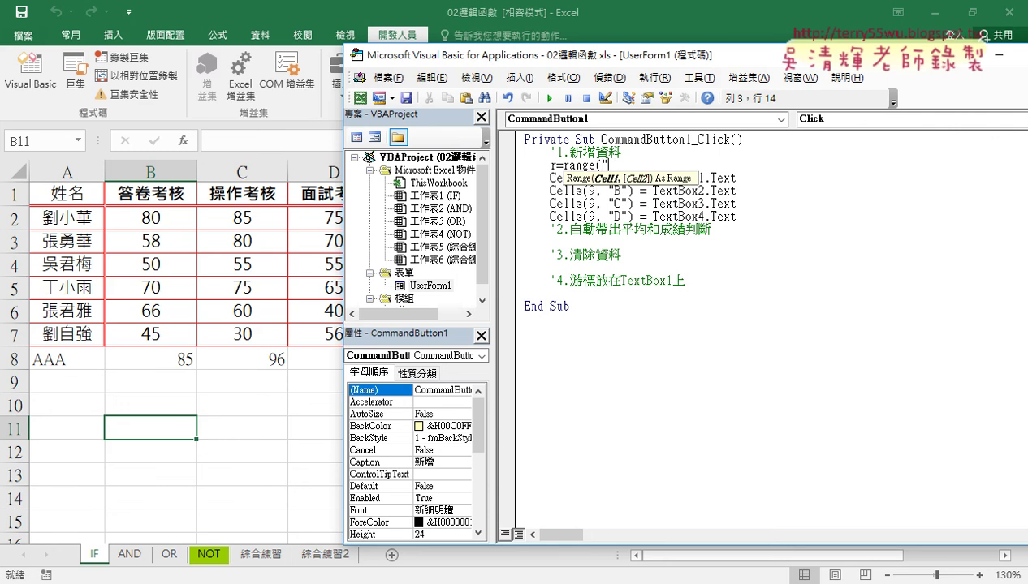
pyautogui.write('A1"')
pyautogui.write(').E')
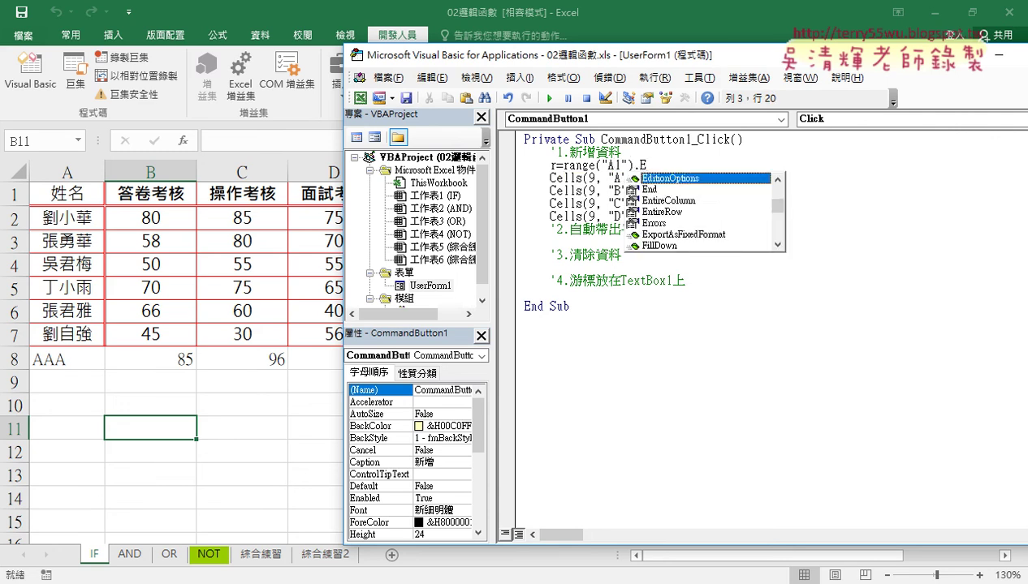
pyautogui.write('nd')
pyautogui.press('BackSpace')
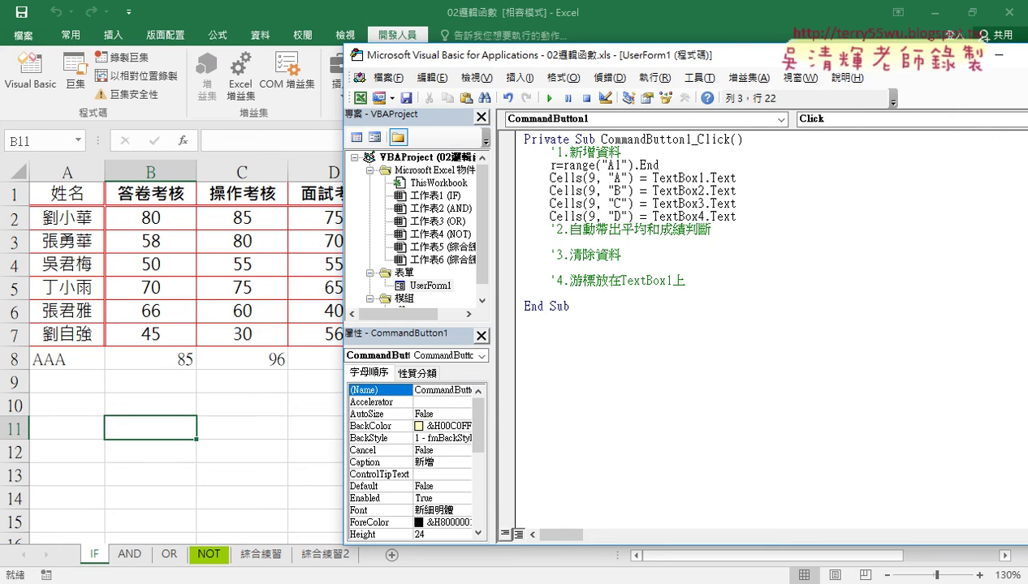
pyautogui.write('(')
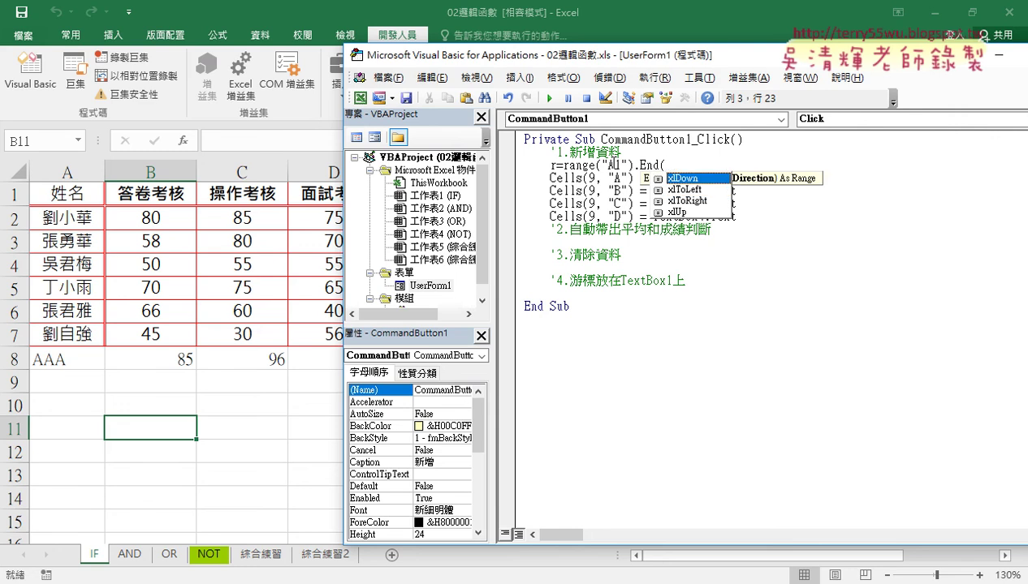
pyautogui.press('Tab')
pyautogui.write(')')
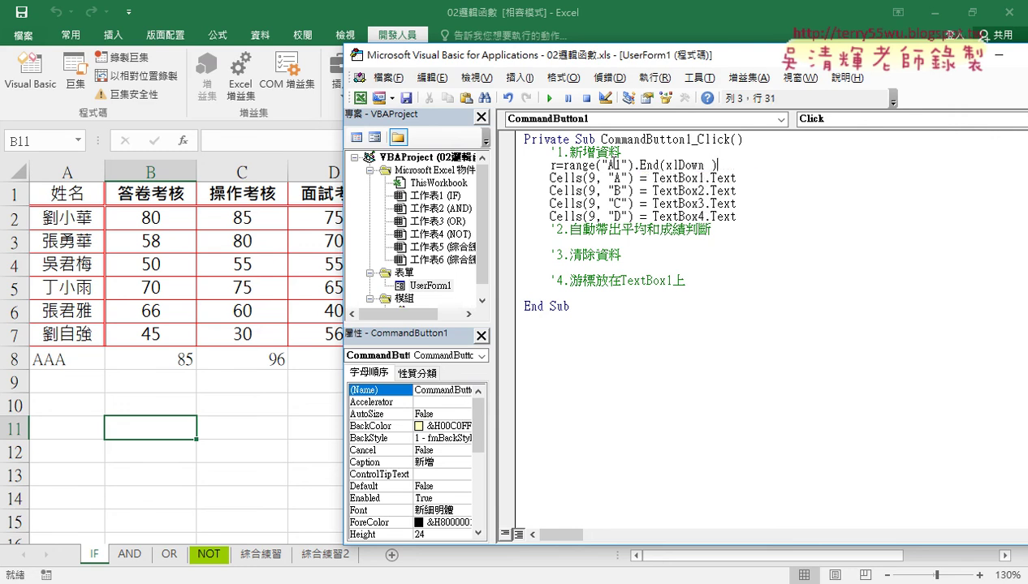
pyautogui.press('Left')
pyautogui.press('Left')
pyautogui.press('Delete')
pyautogui.press('End')
pyautogui.write('.r')
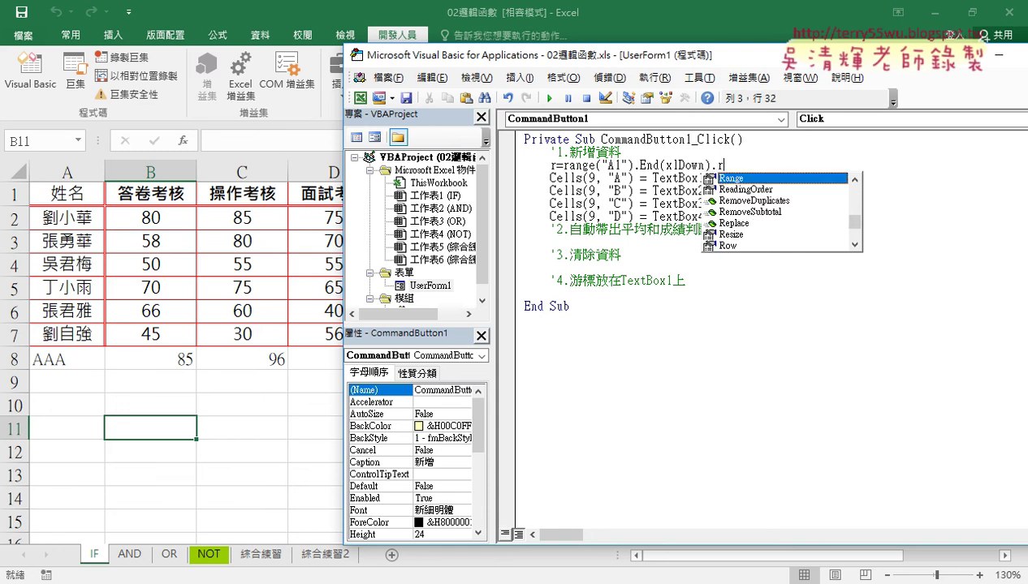
pyautogui.write('ow')
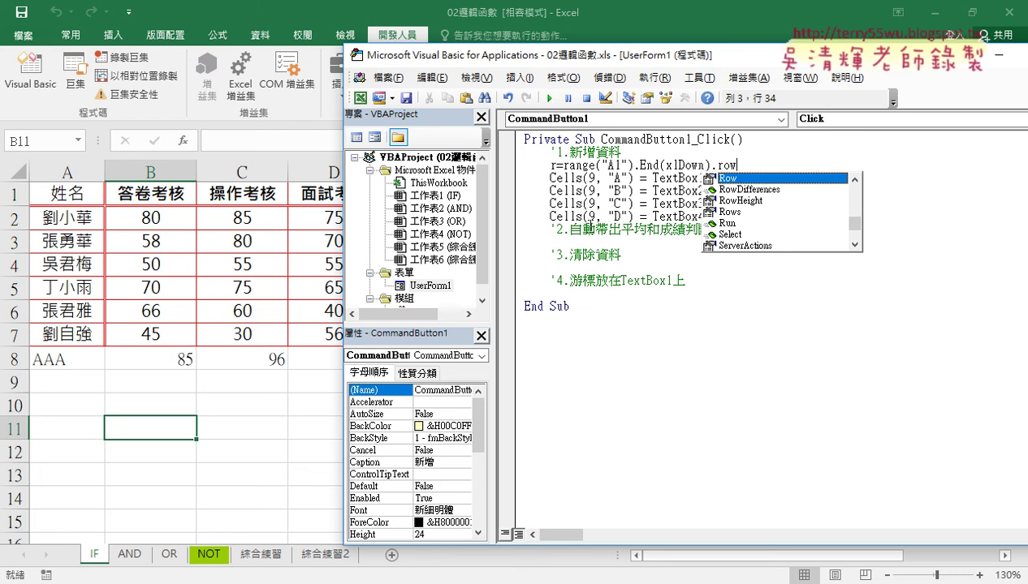
pyautogui.moveTo(737, 165); pyautogui.dragTo(568, 164)
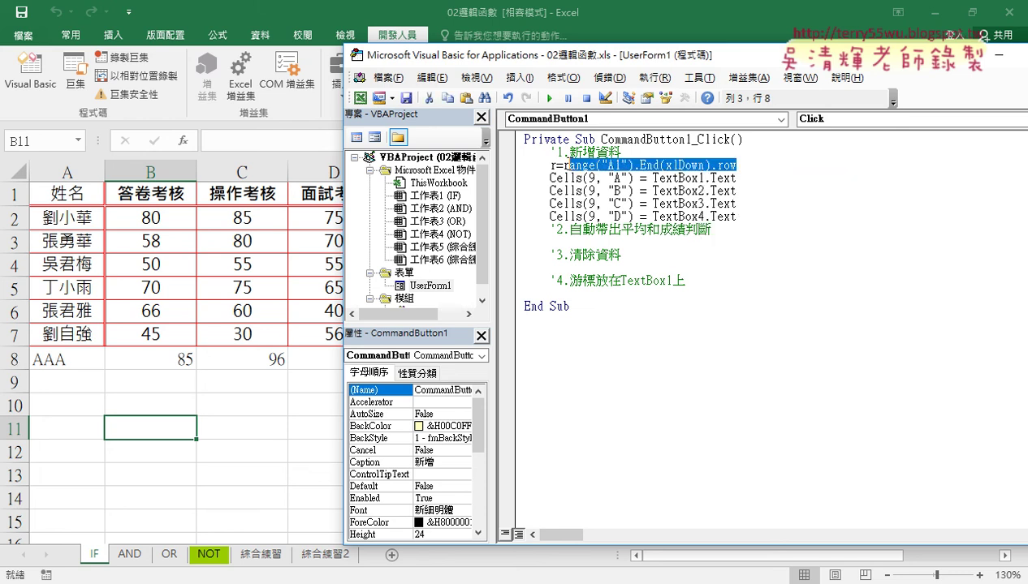
pyautogui.click(747, 165)
pyautogui.write('+')
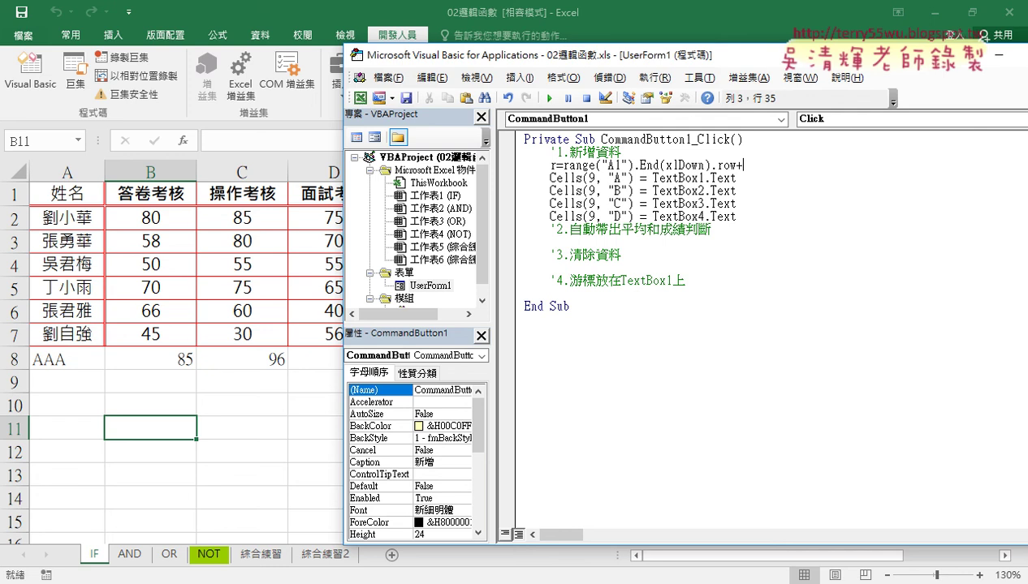
pyautogui.write('1')
pyautogui.click(722, 200)
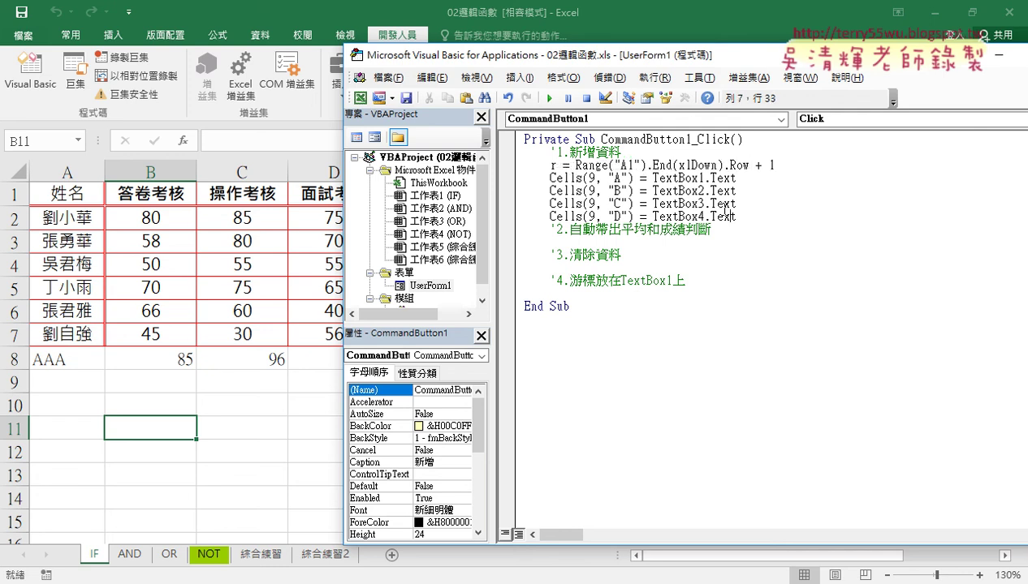
# Replace the row 9 with r in all four Cells lines for columns A–D.
pyautogui.doubleClick(549, 165)
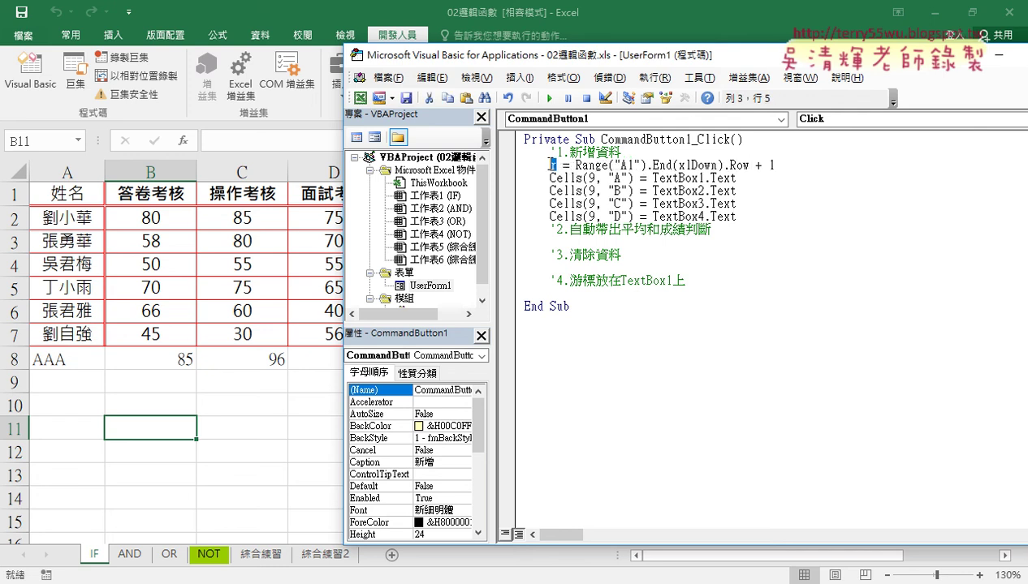
pyautogui.doubleClick(592, 177)
pyautogui.write('r')
pyautogui.press('Down')
pyautogui.press('BackSpace')
pyautogui.write('r')
pyautogui.press('BackSpace')
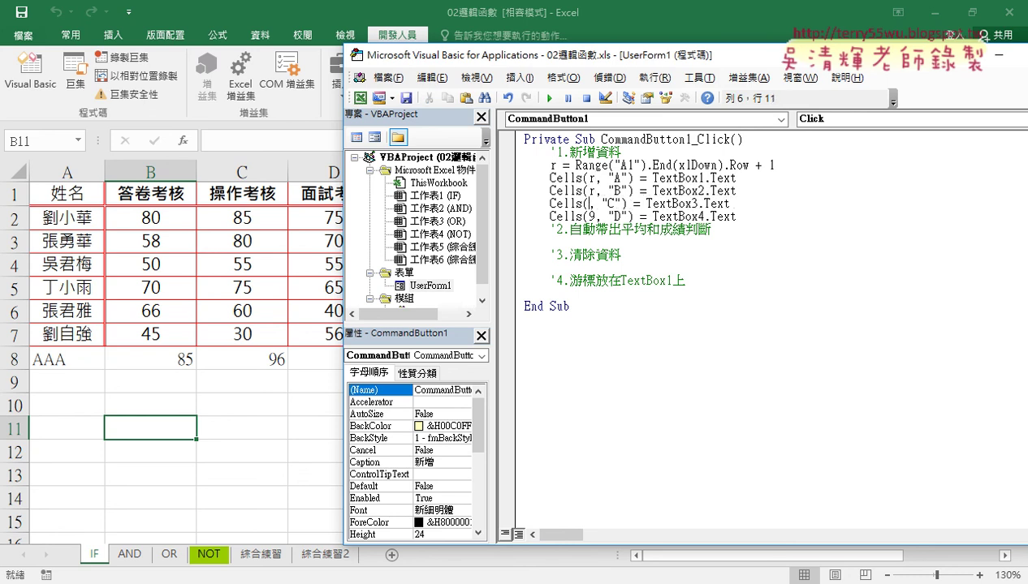
pyautogui.write('r')
pyautogui.press('Down')
pyautogui.press('BackSpace')
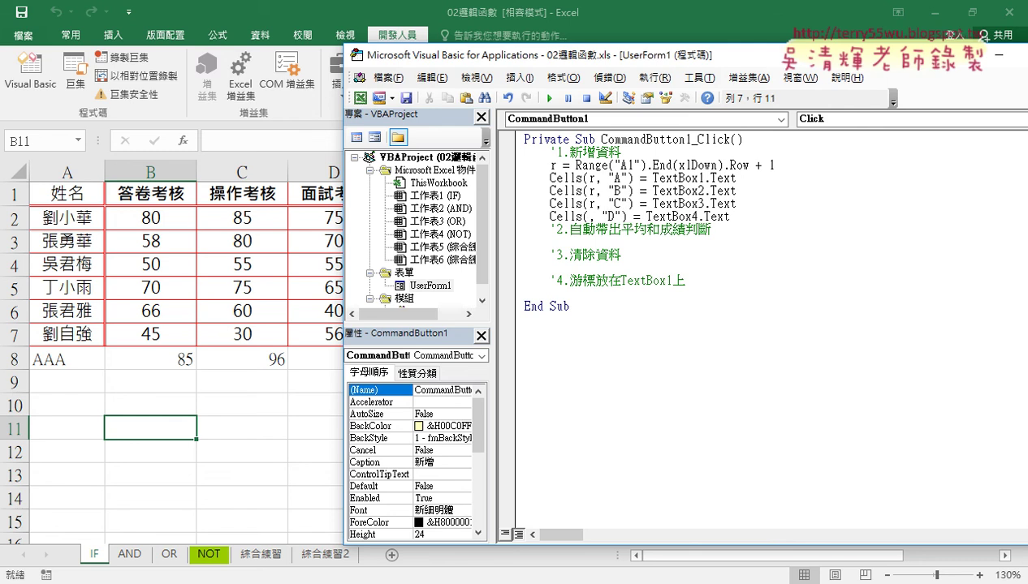
pyautogui.write('r')
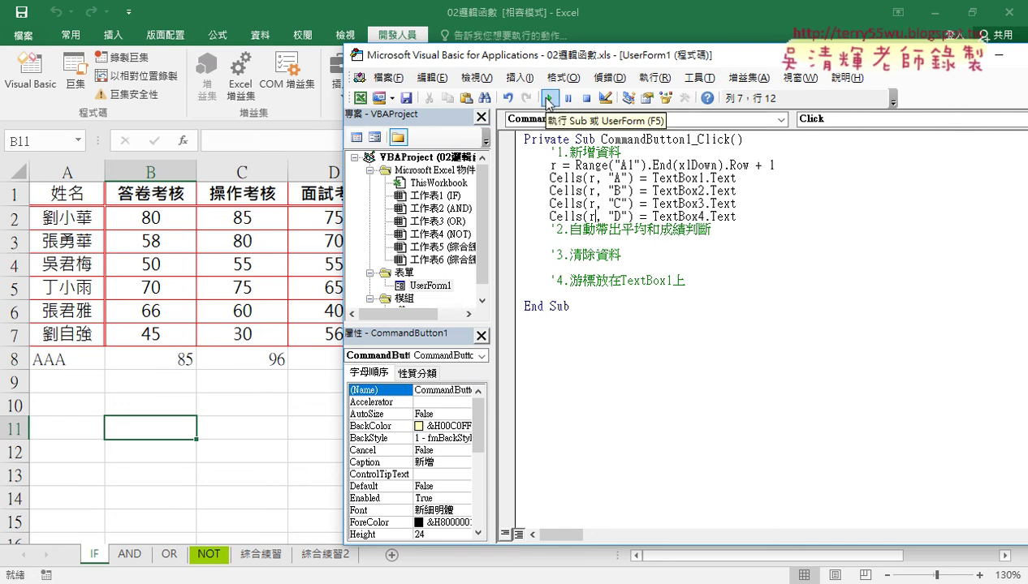
# Run the 成績系統 form and add student BBB with scores 85, 96 and 98.
pyautogui.click(548, 99)
pyautogui.moveTo(534, 204); pyautogui.dragTo(703, 97)
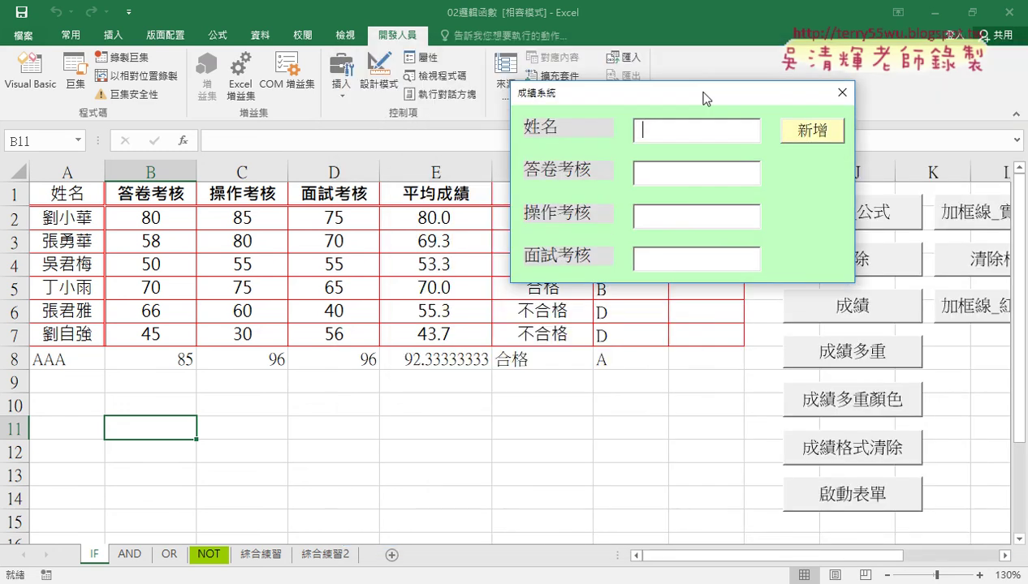
pyautogui.write('BBB')
pyautogui.write('85')
pyautogui.press('Tab')
pyautogui.write('96')
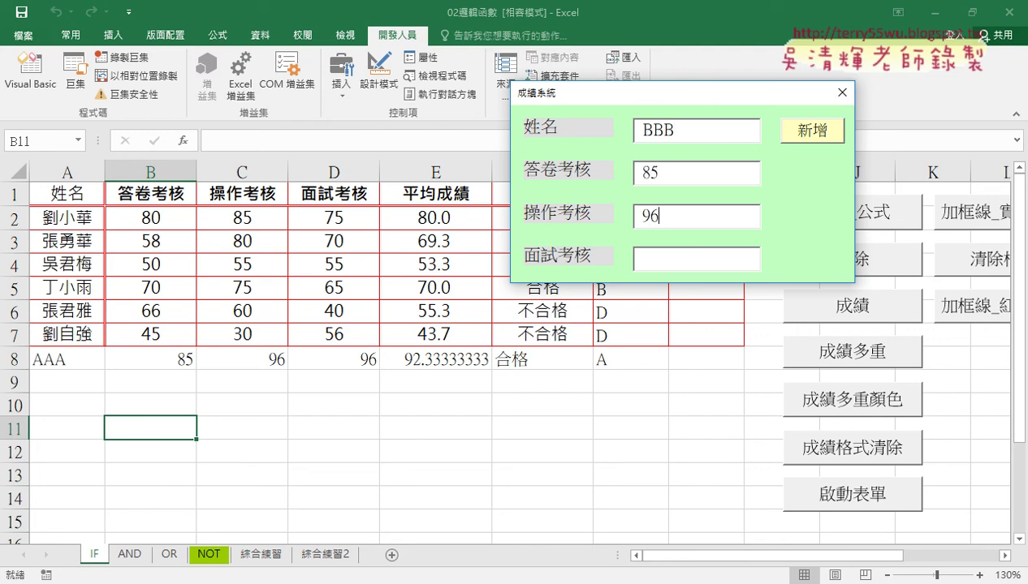
pyautogui.press('Tab')
pyautogui.write('98')
pyautogui.click(801, 140)
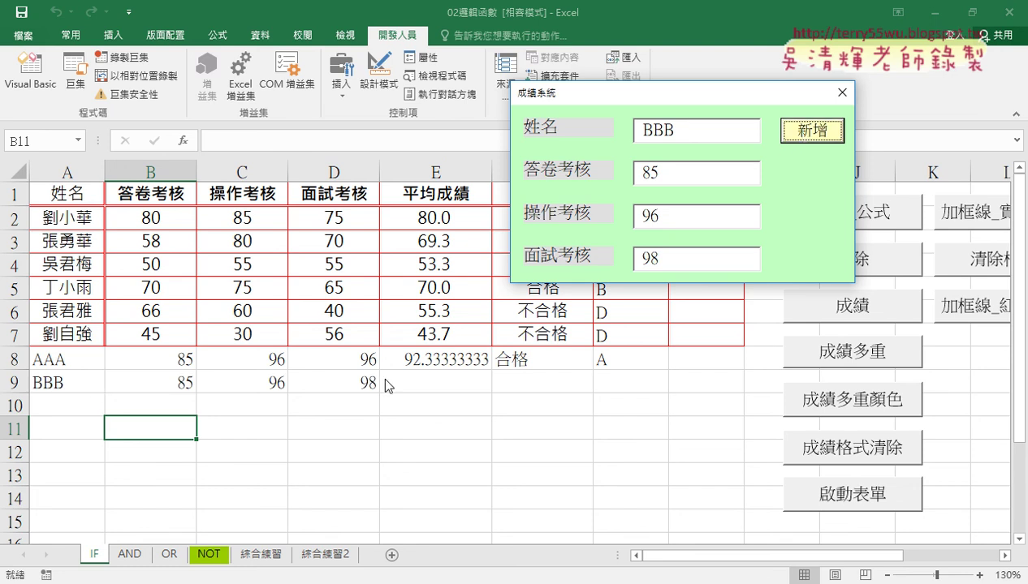
# Change the name to CCC, add that entry too, and close the form.
pyautogui.click(720, 129)
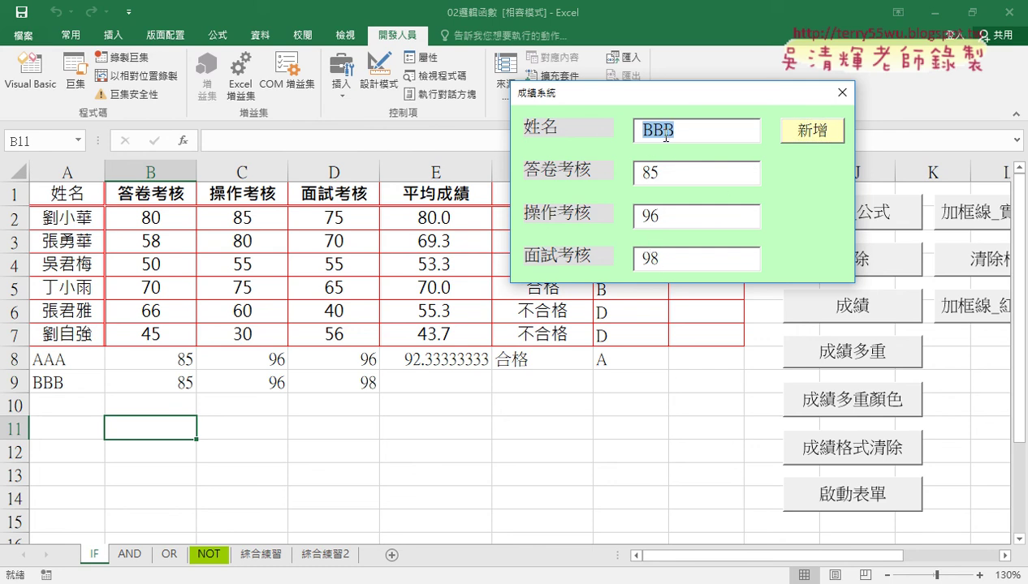
pyautogui.write('CCC')
pyautogui.click(815, 134)
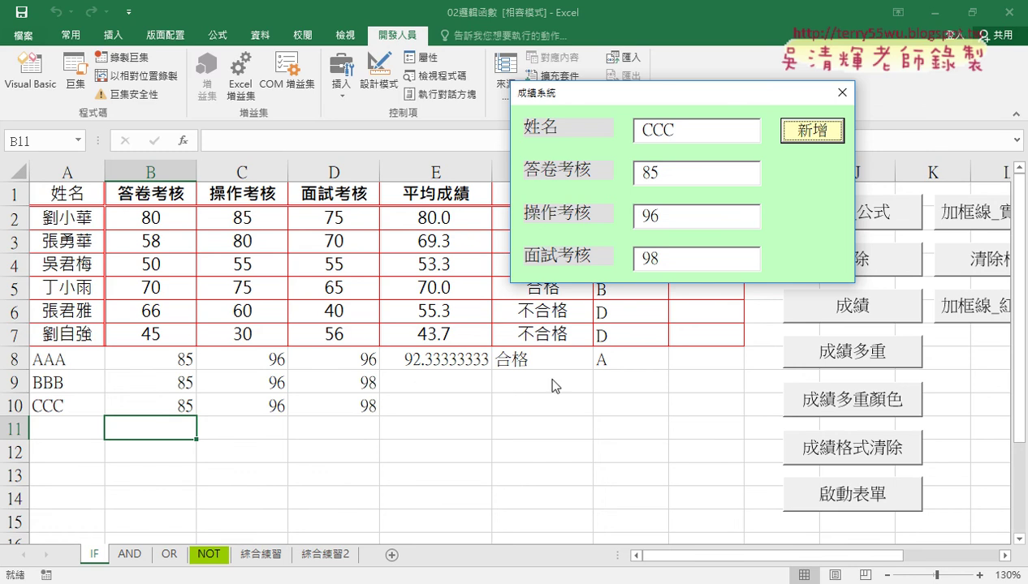
pyautogui.click(842, 94)
# Clear the test data from worksheet rows 8 to 10.
pyautogui.click(57, 379)
pyautogui.moveTo(148, 390); pyautogui.dragTo(339, 397)
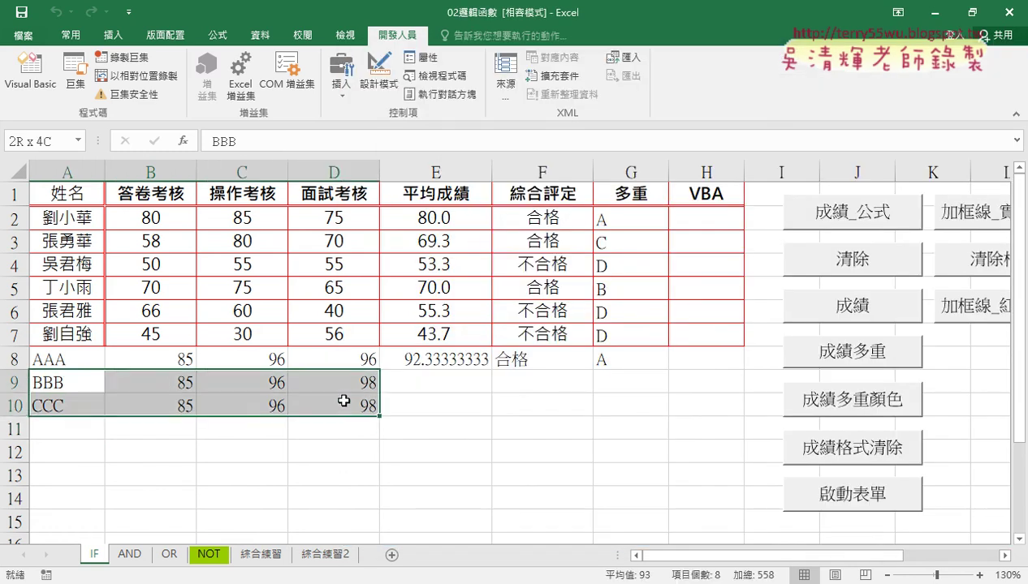
pyautogui.moveTo(57, 358); pyautogui.dragTo(607, 395)
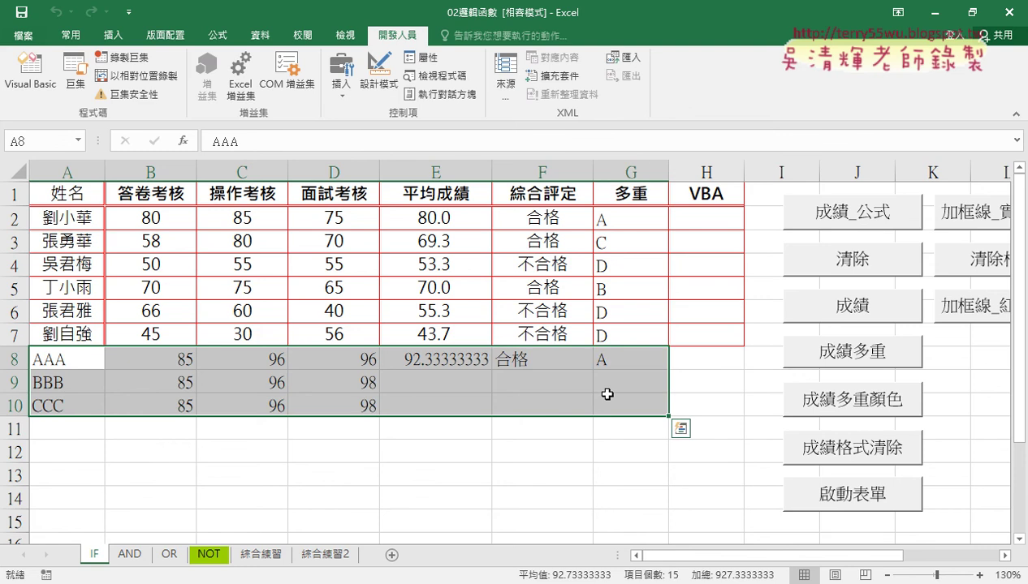
pyautogui.press('Delete')
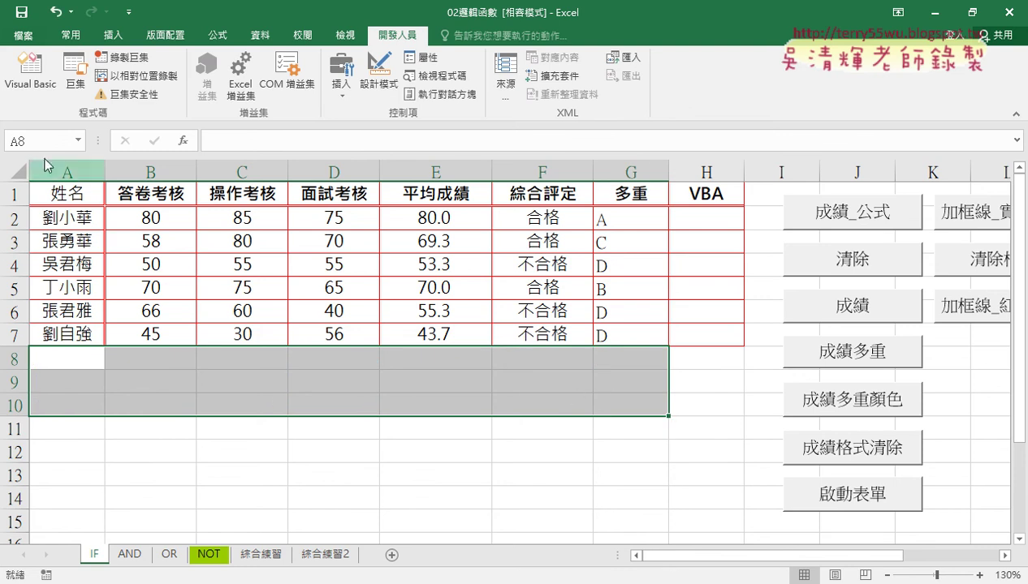
# In the 新增 code, add Cells(r, "E") = "" on the blank line under comment '2.
pyautogui.click(38, 83)
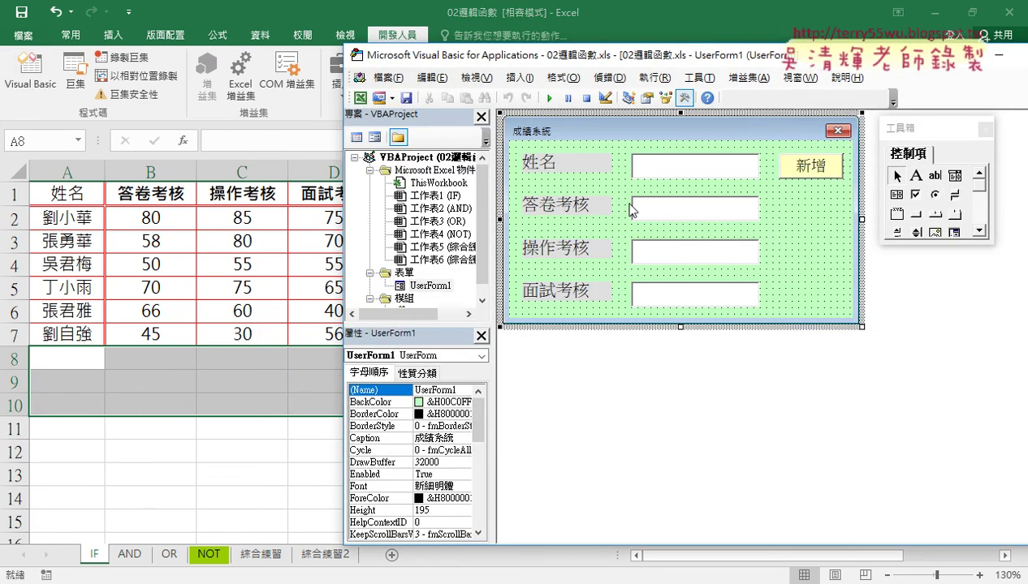
pyautogui.doubleClick(786, 172)
pyautogui.doubleClick(564, 240)
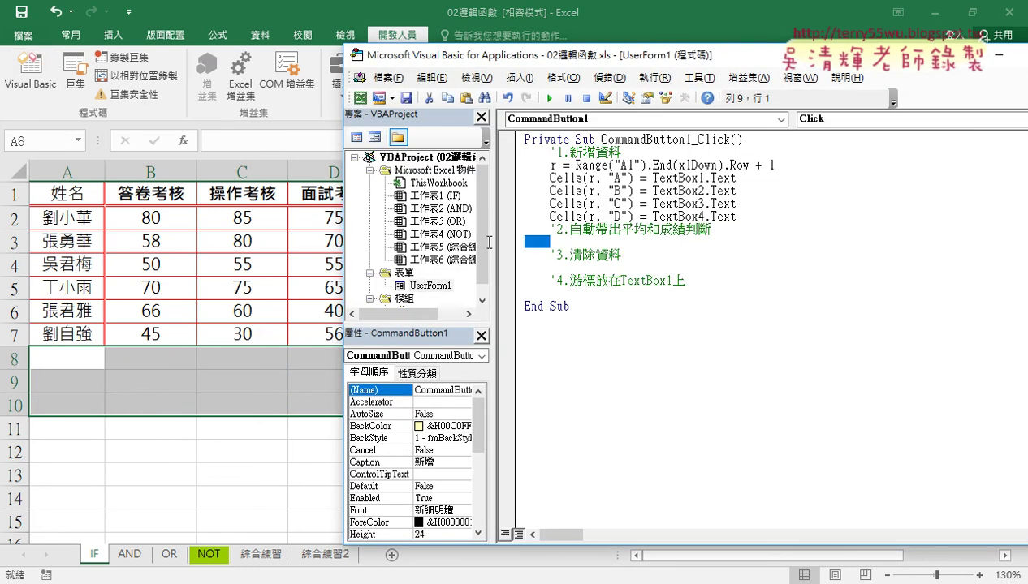
pyautogui.moveTo(555, 59); pyautogui.dragTo(717, 56)
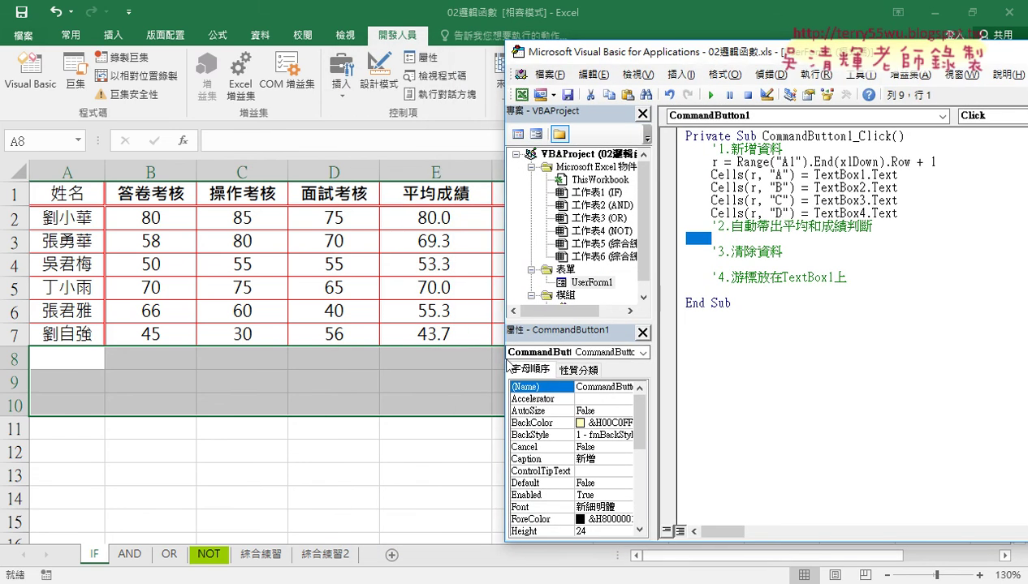
pyautogui.moveTo(811, 174)
pyautogui.mouseDown()
pyautogui.moveTo(711, 175)
pyautogui.moveTo(712, 240)
pyautogui.mouseUp()
pyautogui.doubleClick(777, 239)
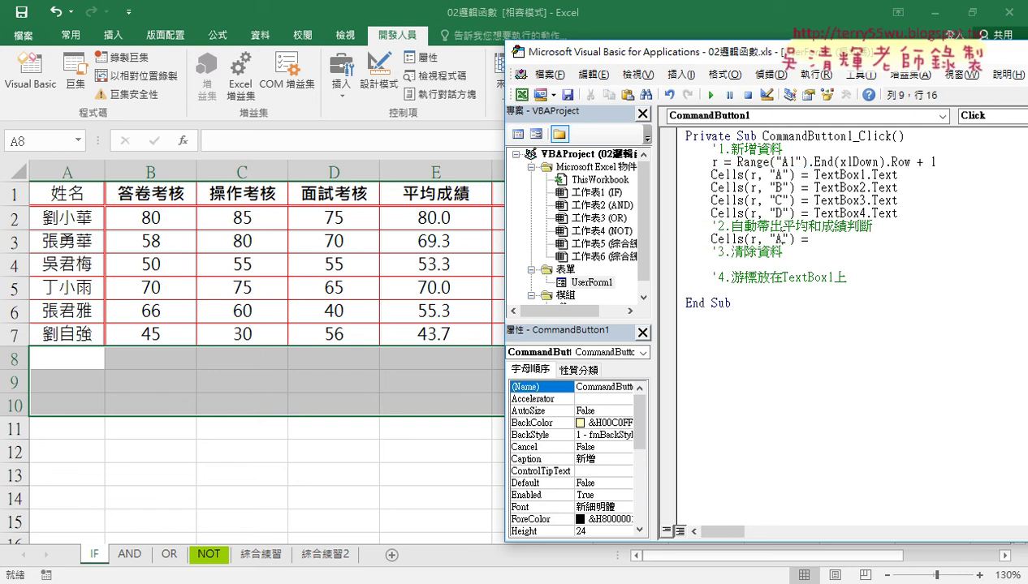
pyautogui.write('E')
pyautogui.press('Right')
pyautogui.press('Right')
pyautogui.press('Right')
pyautogui.press('Right')
pyautogui.write('""')
pyautogui.press('Down')
pyautogui.moveTo(827, 239); pyautogui.dragTo(711, 238)
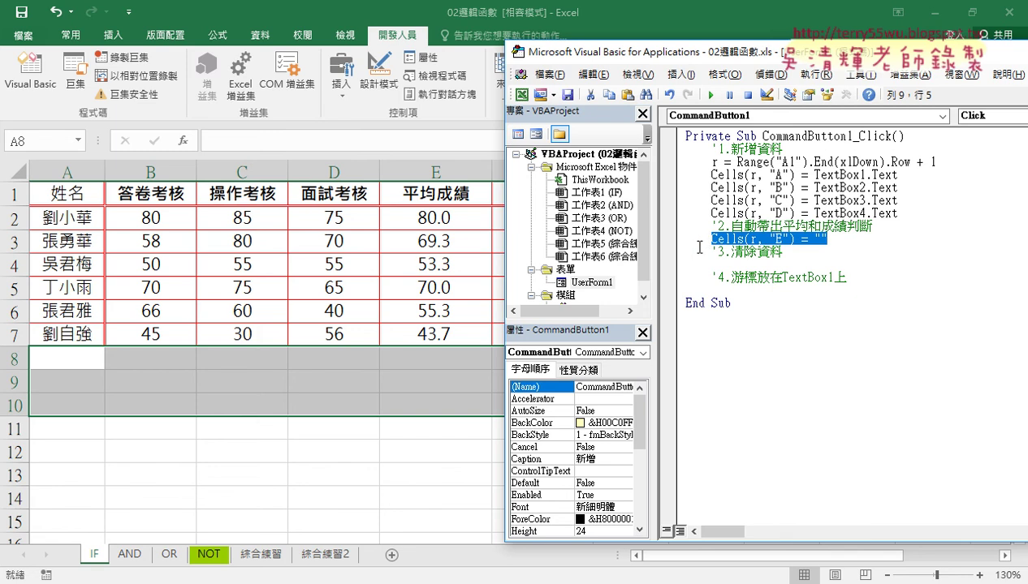
# Inspect the column E averages, viewing E7's =AVERAGE(B7:D7) in the formula bar without changing it.
pyautogui.click(436, 336)
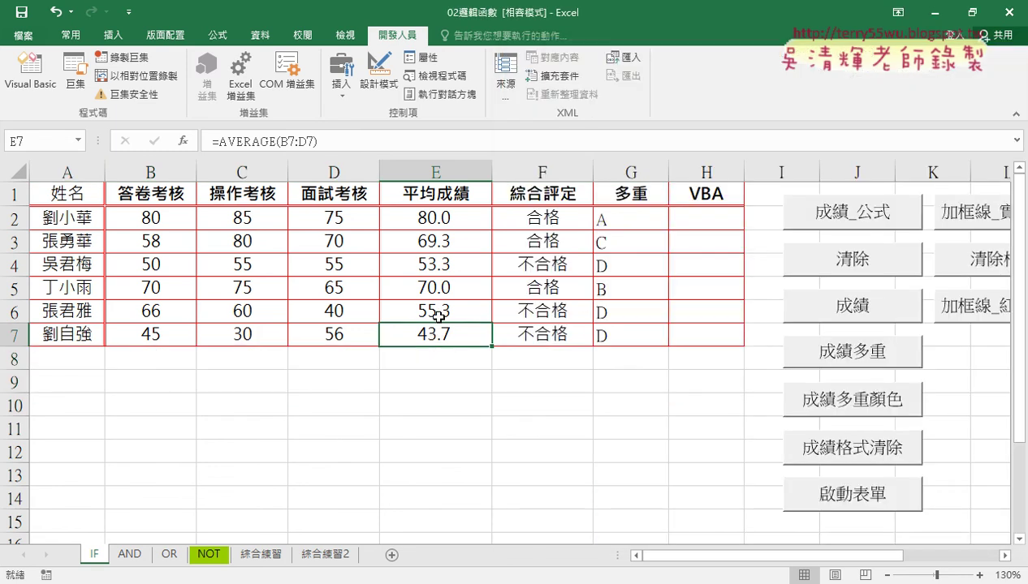
pyautogui.click(436, 311)
pyautogui.click(446, 220)
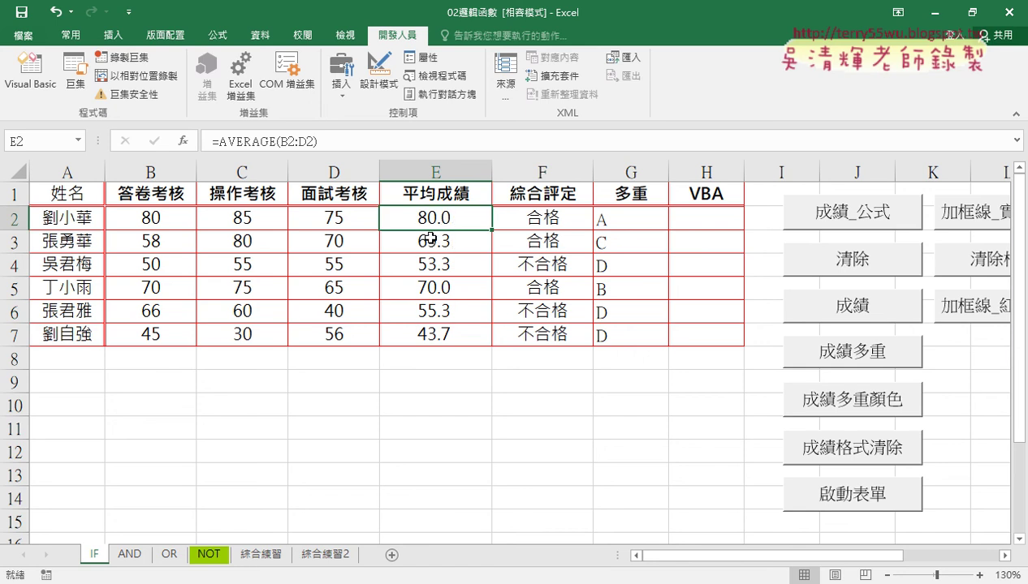
pyautogui.click(436, 242)
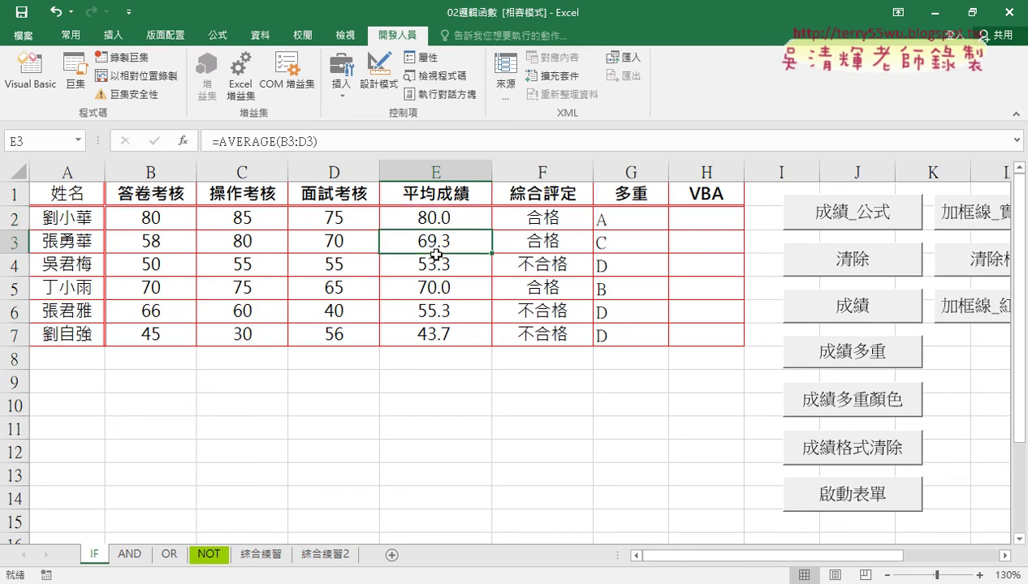
pyautogui.click(434, 329)
pyautogui.click(439, 364)
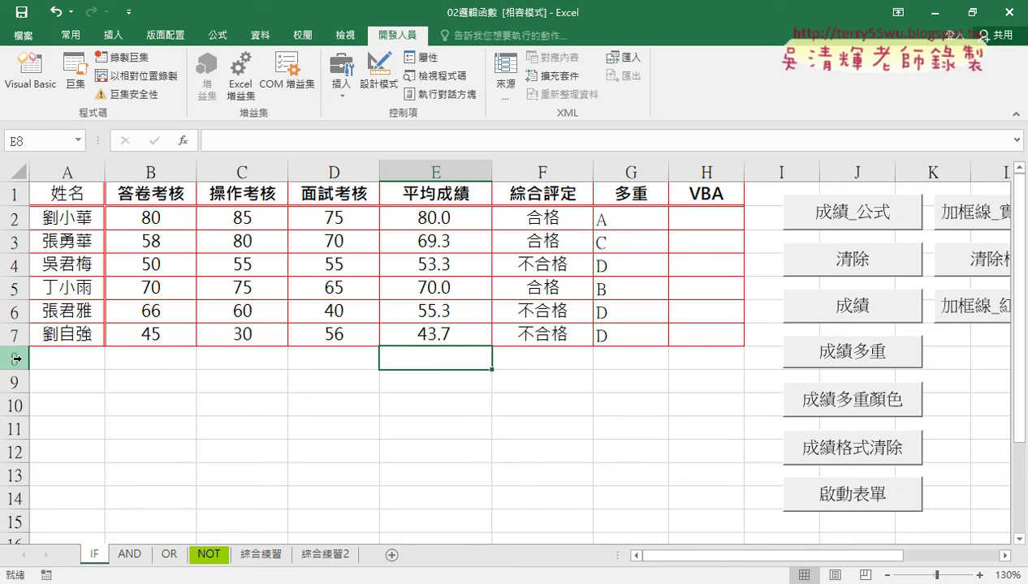
pyautogui.click(437, 334)
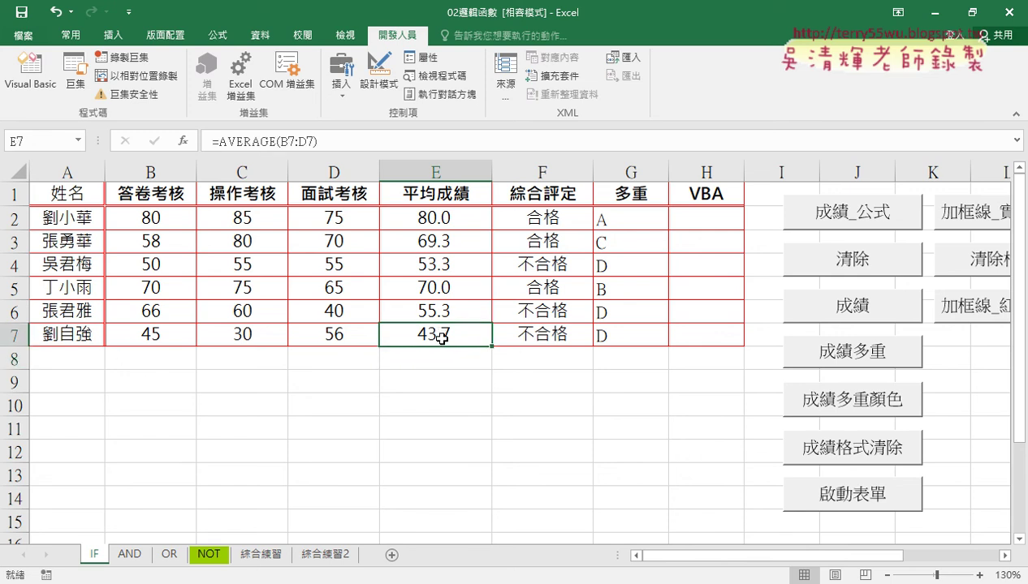
pyautogui.click(337, 143)
pyautogui.moveTo(324, 144); pyautogui.dragTo(138, 150)
pyautogui.hotkey('ctrl', 'c')
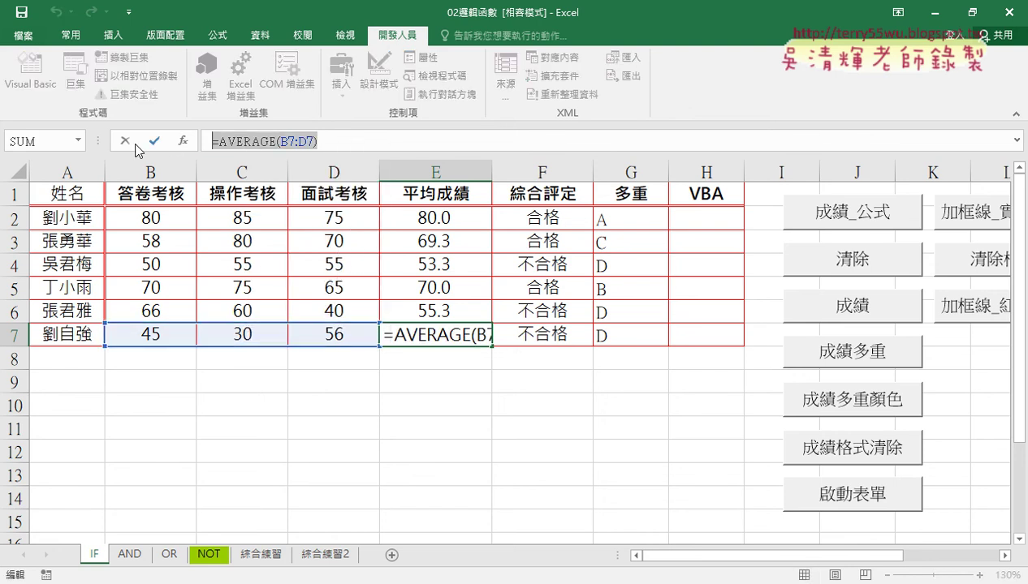
pyautogui.click(130, 145)
# Paste =AVERAGE(B7:D7) inside the empty quotes of the Cells(r, "E") line.
pyautogui.click(39, 89)
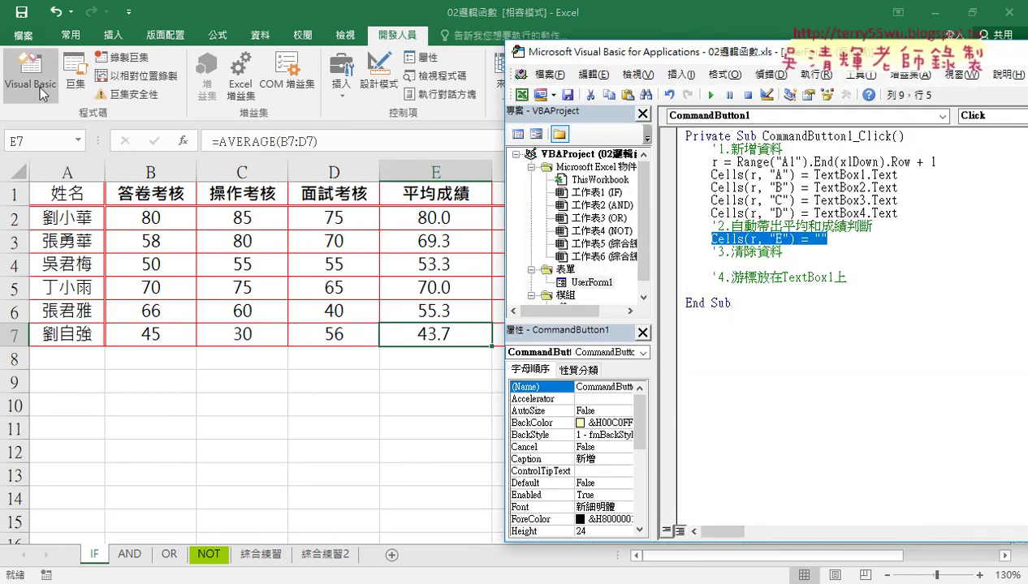
pyautogui.click(816, 238)
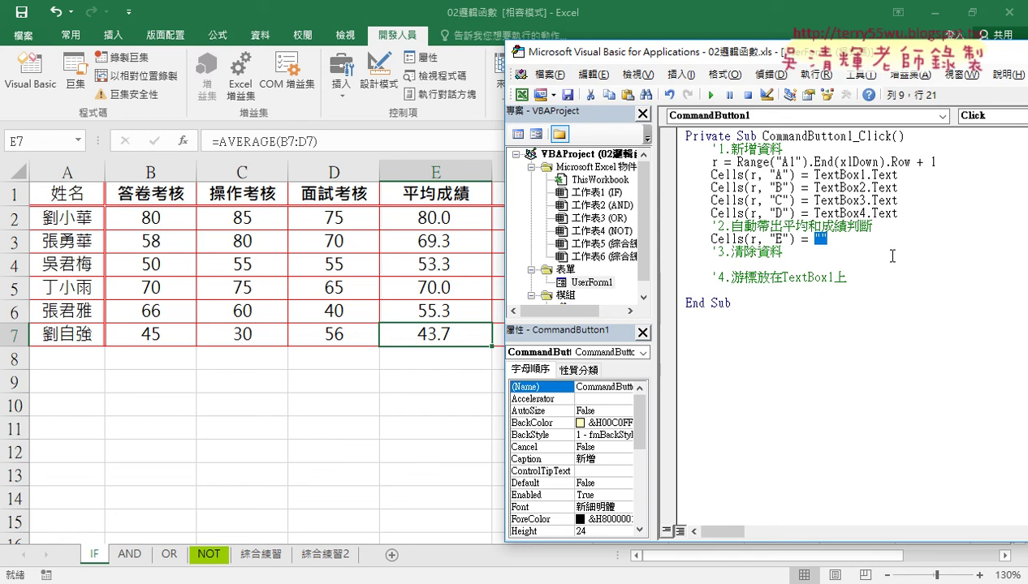
pyautogui.click(821, 238)
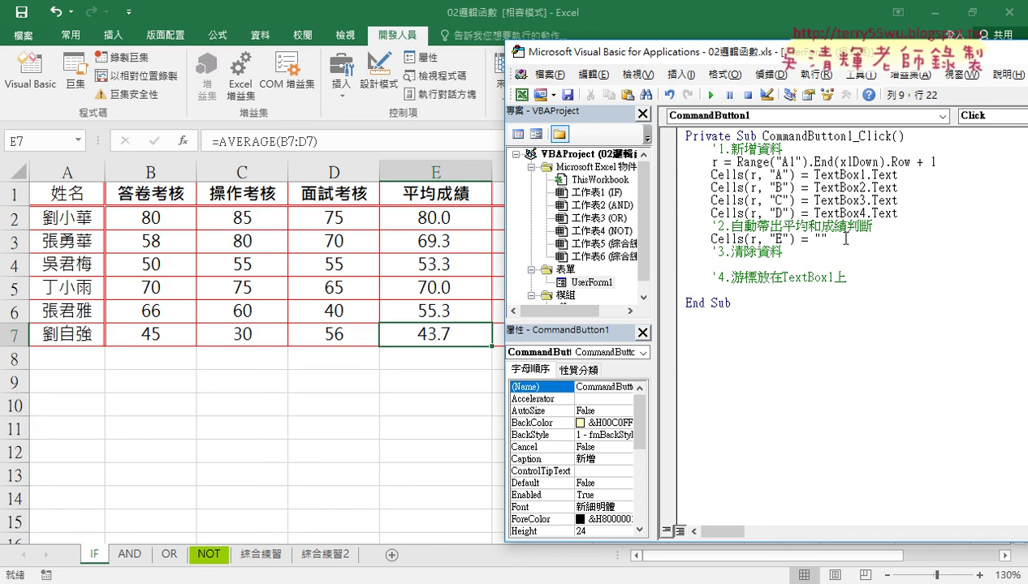
pyautogui.hotkey('ctrl', 'v')
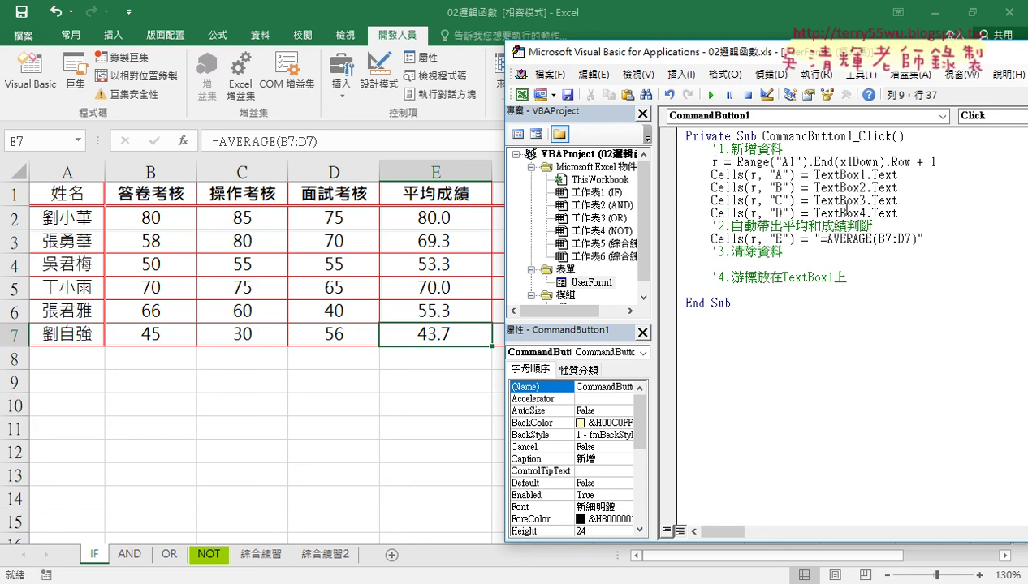
# Replace the 7 after B in the formula with " & r & ".
pyautogui.moveTo(892, 237); pyautogui.dragTo(884, 237)
pyautogui.write('""')
pyautogui.press('Left')
pyautogui.write('&&')
pyautogui.write('ㄜ')
pyautogui.press('BackSpace')
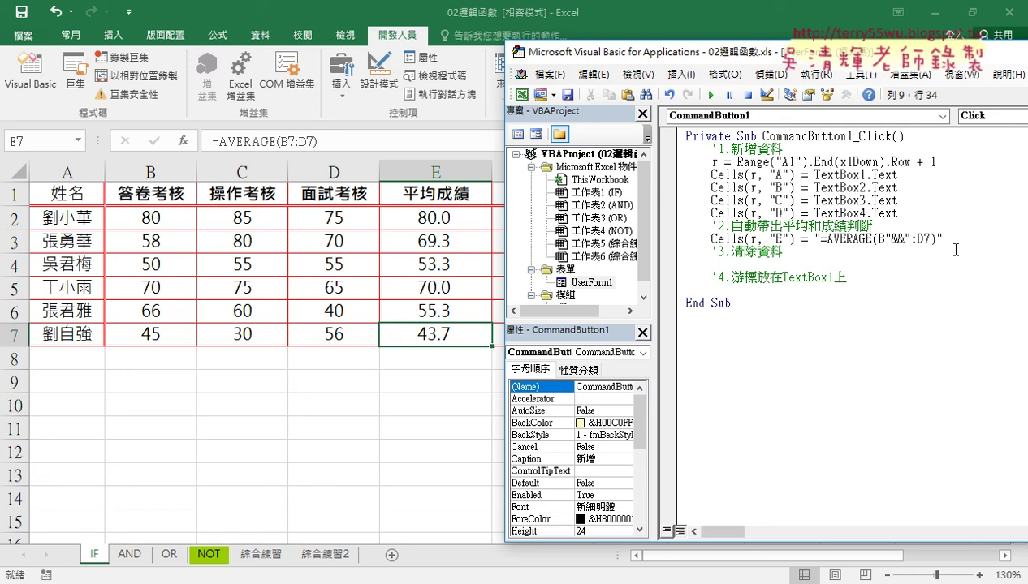
pyautogui.write('r')
pyautogui.press('space')
pyautogui.press('Right')
pyautogui.press('space')
pyautogui.press('Right')
pyautogui.press('space')
pyautogui.press('Right')
pyautogui.press('space')
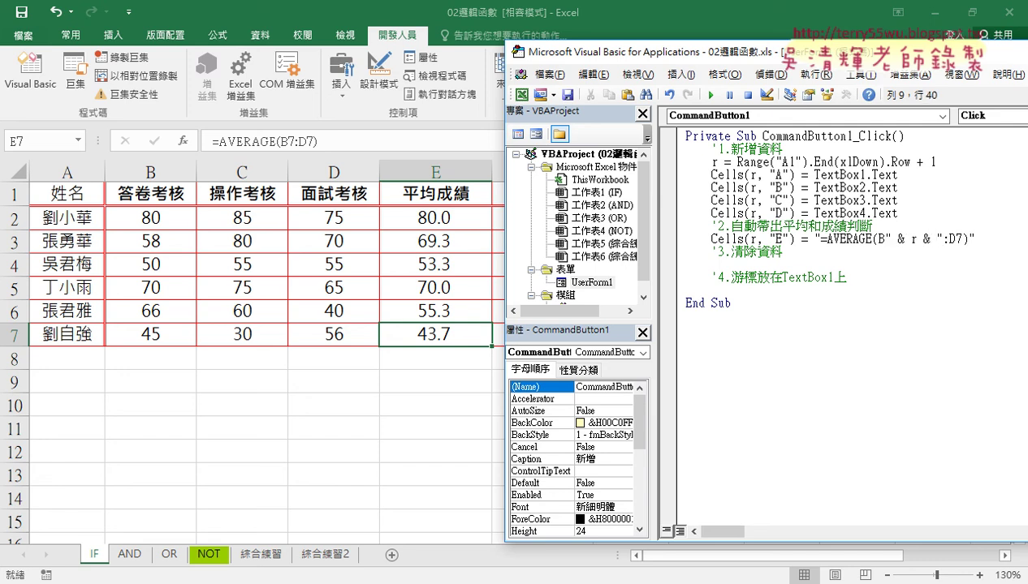
# Copy the " & r & " piece over the 7 after D as well.
pyautogui.click(886, 238)
pyautogui.moveTo(887, 238); pyautogui.dragTo(942, 238)
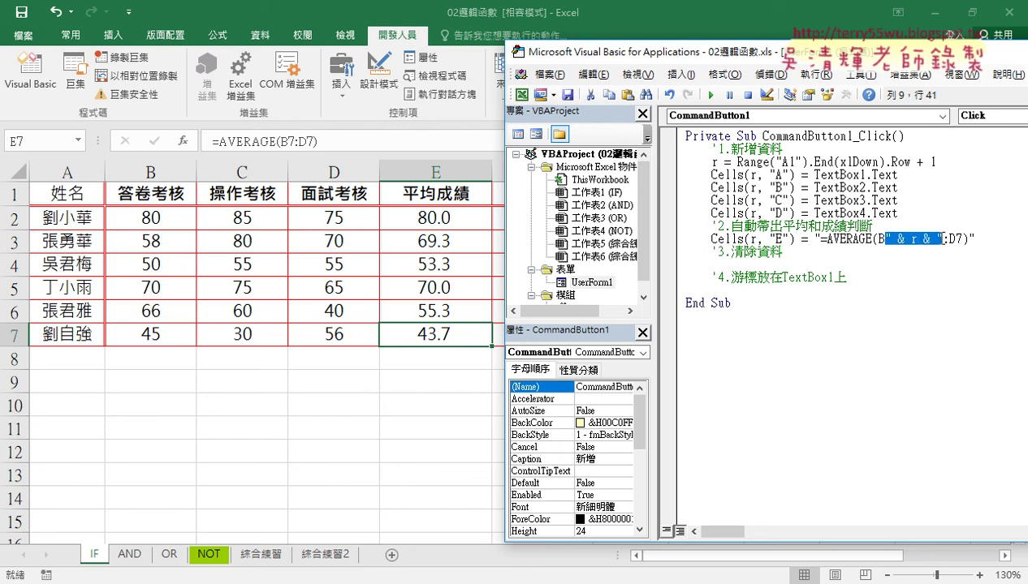
pyautogui.rightClick(913, 237)
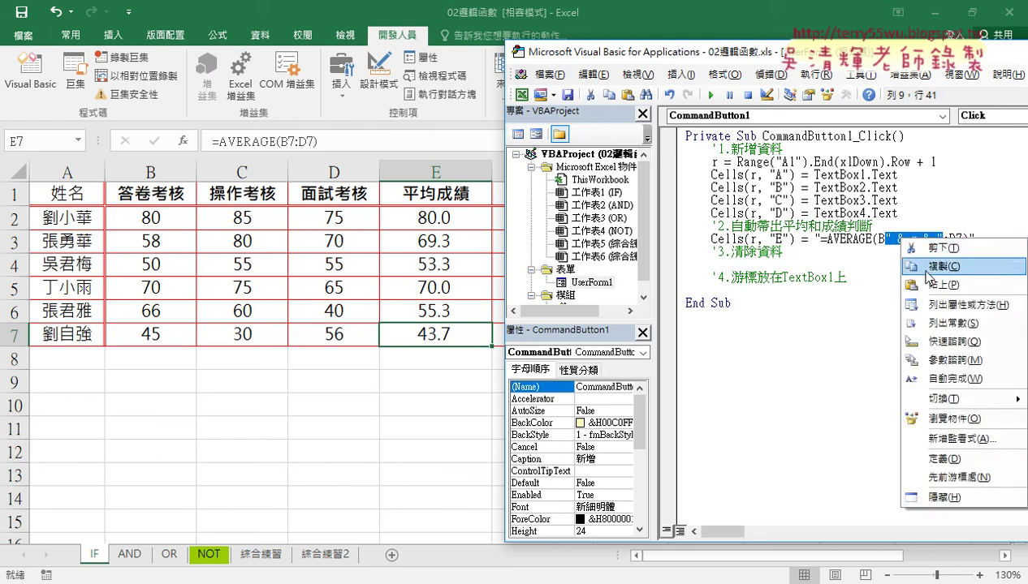
pyautogui.click(917, 264)
pyautogui.moveTo(963, 238); pyautogui.dragTo(956, 237)
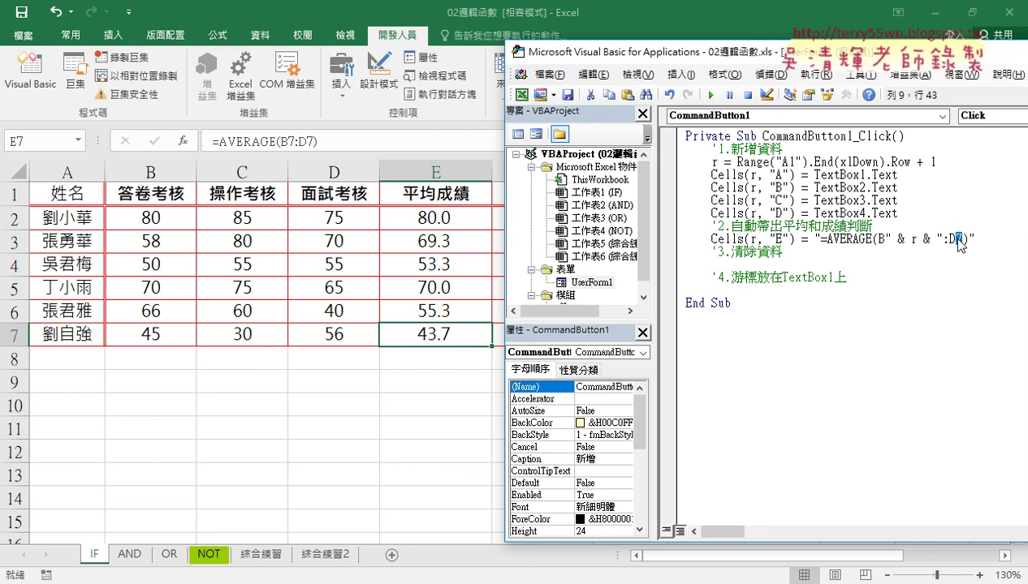
pyautogui.rightClick(958, 239)
pyautogui.click(950, 281)
pyautogui.write('" & r &')
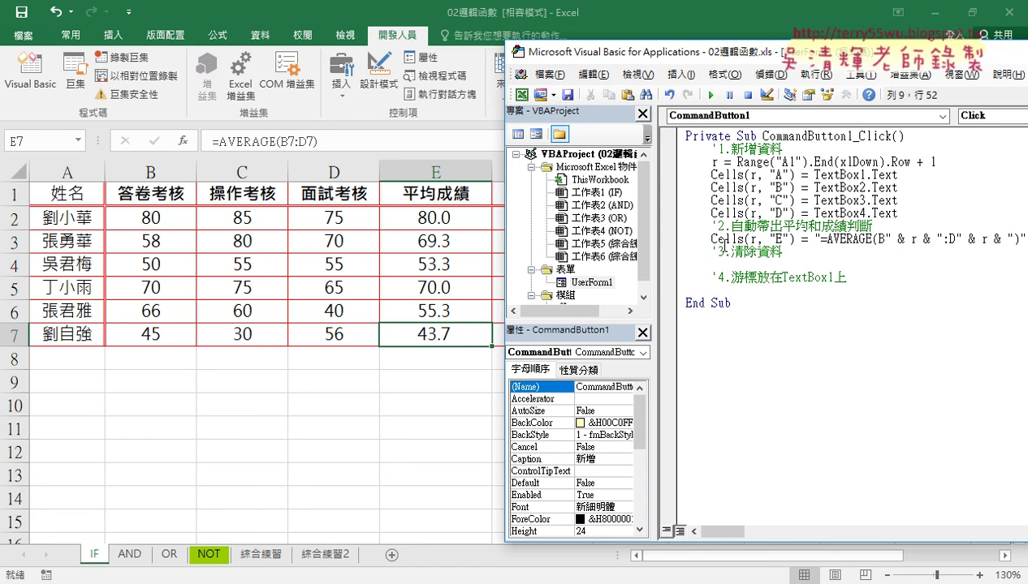
# Widen the code area and add a Cells(r, "F") = "" line below the column E line.
pyautogui.moveTo(655, 244); pyautogui.dragTo(623, 243)
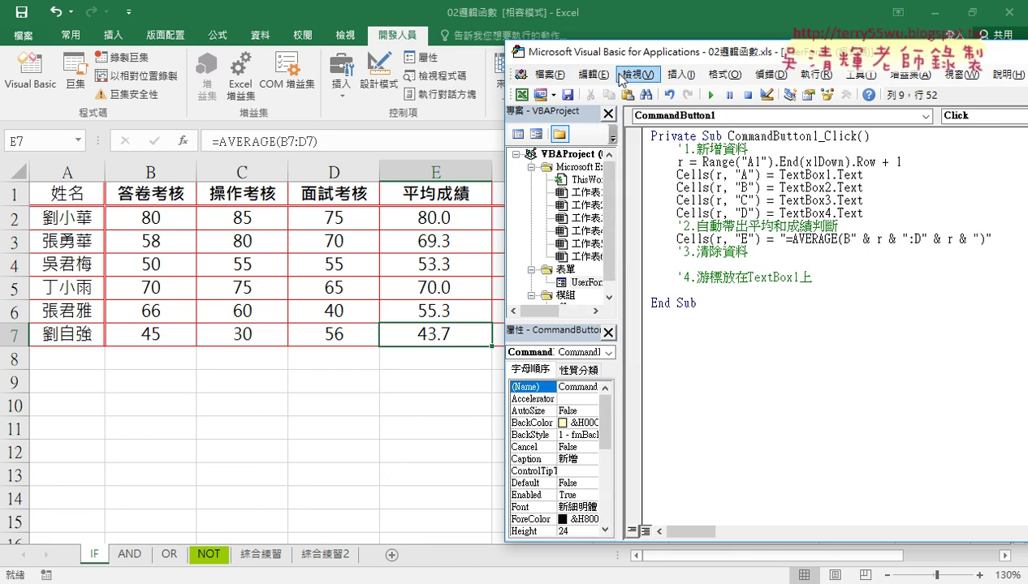
pyautogui.moveTo(633, 52); pyautogui.dragTo(483, 62)
pyautogui.click(854, 246)
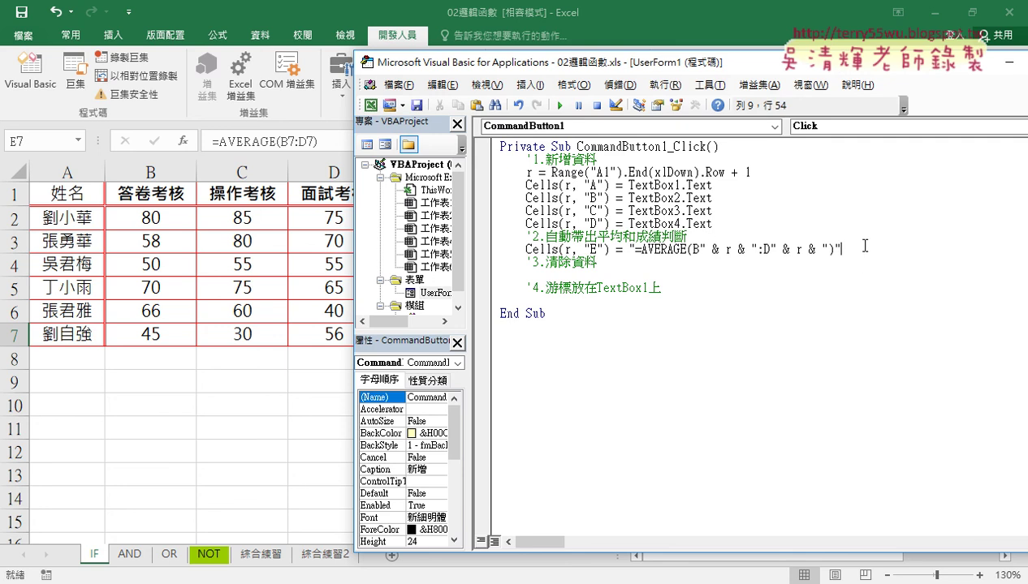
pyautogui.press('Return')
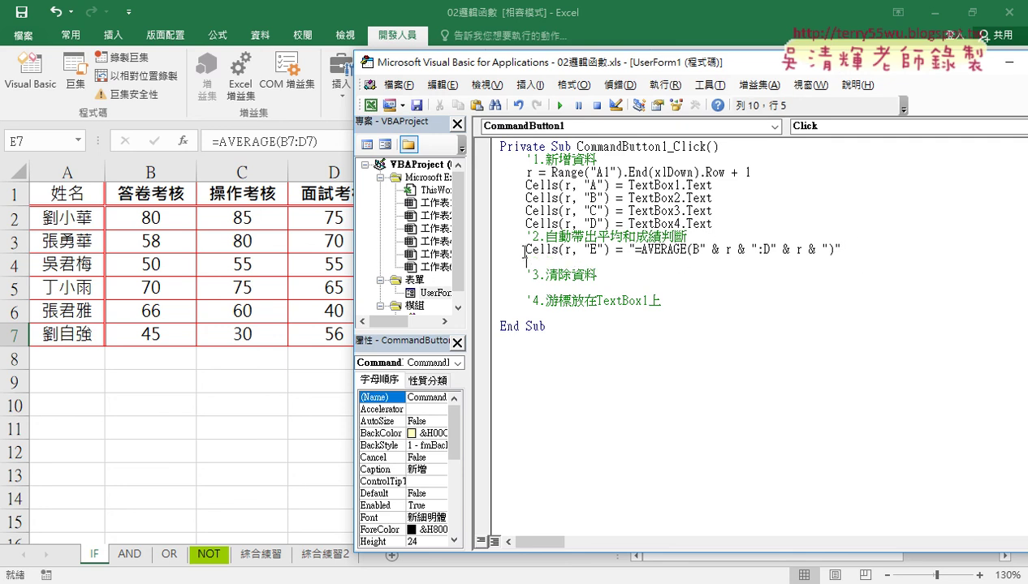
pyautogui.moveTo(525, 250)
pyautogui.mouseDown()
pyautogui.moveTo(623, 255)
pyautogui.moveTo(597, 262)
pyautogui.mouseUp()
pyautogui.write('Cells(r, "E") =')
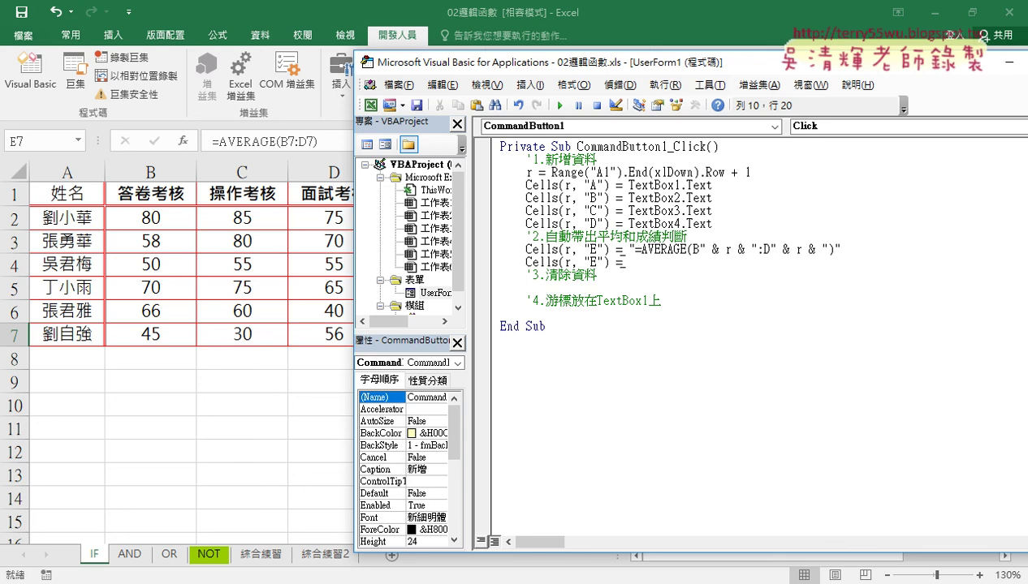
pyautogui.write('""')
pyautogui.press('Left')
pyautogui.press('Left')
pyautogui.press('Left')
pyautogui.press('Left')
pyautogui.press('Left')
pyautogui.press('Delete')
pyautogui.write('F')
pyautogui.press('Right')
pyautogui.press('Right')
pyautogui.press('Right')
pyautogui.click(328, 293)
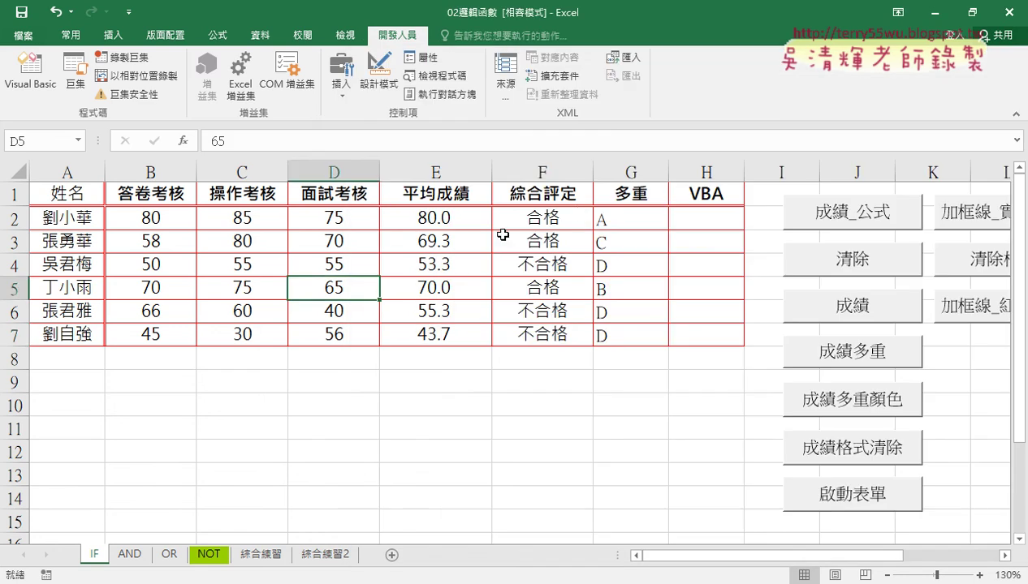
# Copy F7's pass/fail IF formula from the formula bar, leaving the cell unchanged.
pyautogui.click(560, 335)
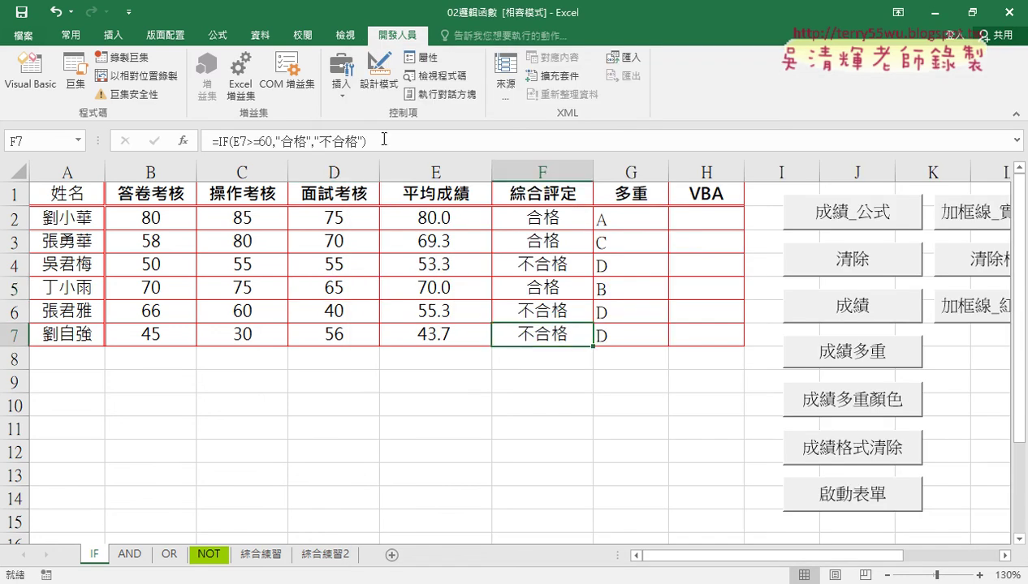
pyautogui.moveTo(366, 142); pyautogui.dragTo(208, 141)
pyautogui.rightClick(251, 144)
pyautogui.click(282, 168)
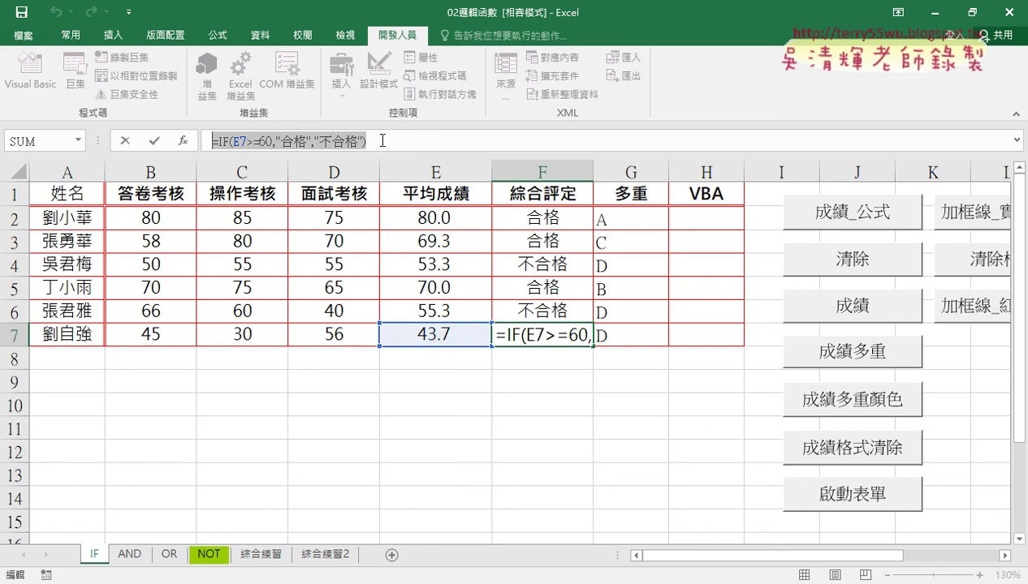
pyautogui.click(126, 141)
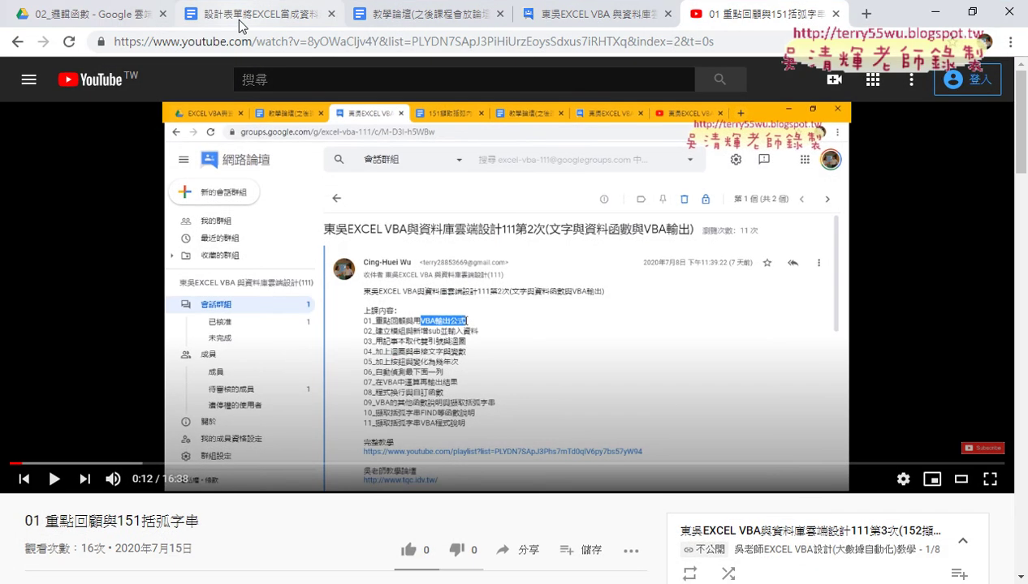
# In the Google Docs notes, select the Cells(r,"F") and Cells(r,"G") code lines.
pyautogui.click(241, 26)
pyautogui.click(893, 529)
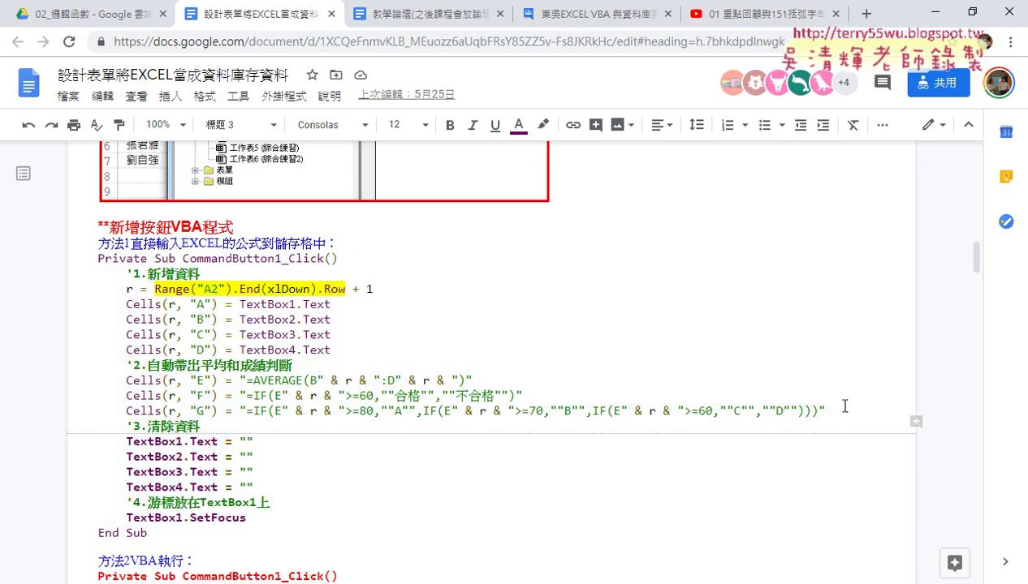
pyautogui.moveTo(844, 406); pyautogui.dragTo(71, 396)
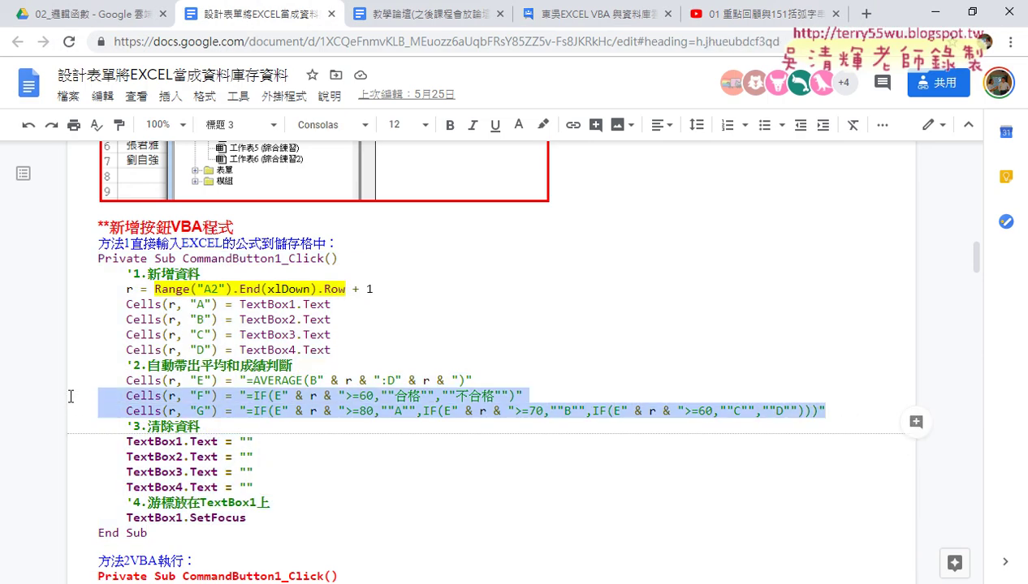
# Replace the placeholder Cells(r, "F") = "" line with the pasted column F and G formula lines.
pyautogui.click(934, 13)
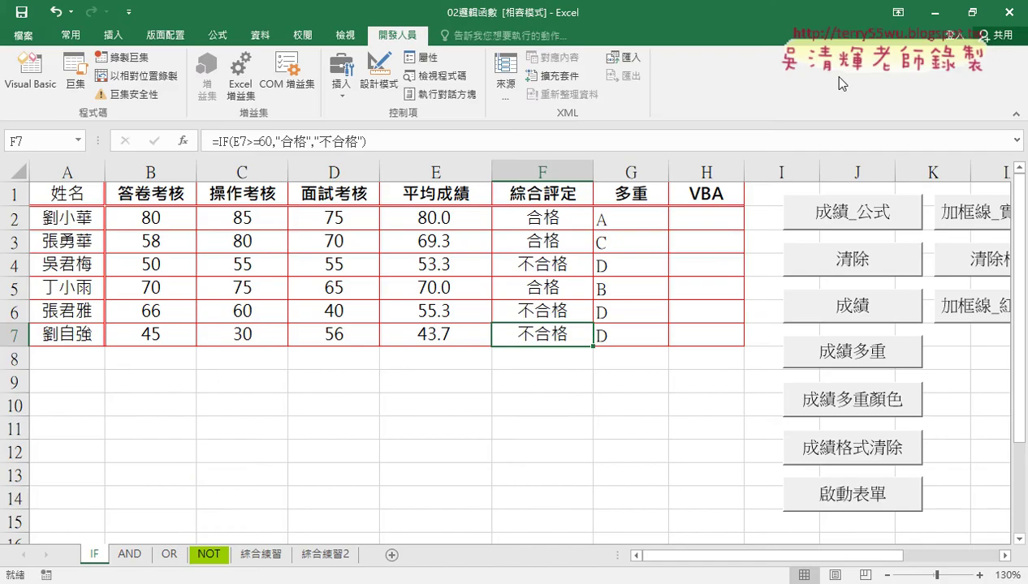
pyautogui.hotkey('alt', 'F11')
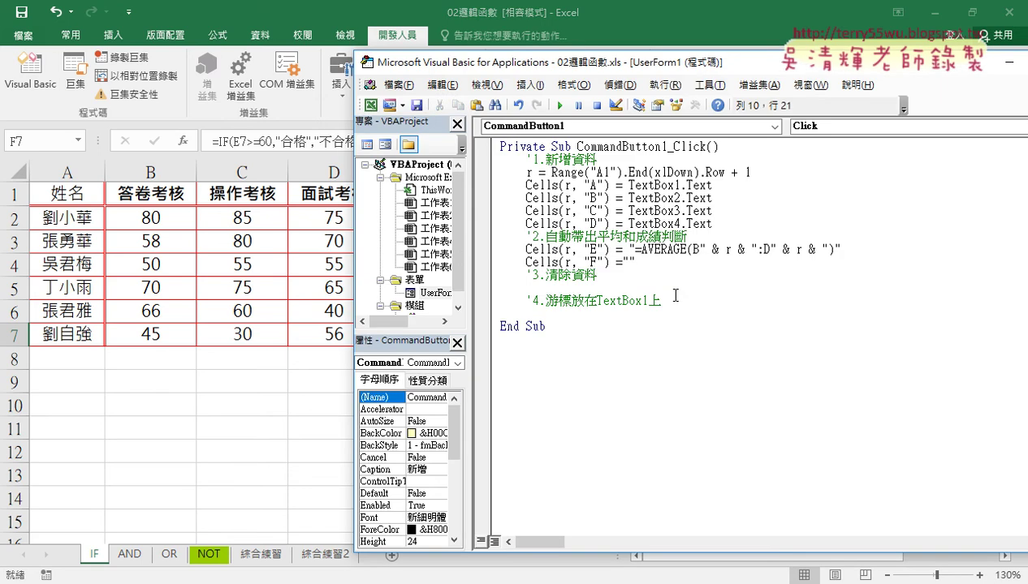
pyautogui.hotkey('shift', 'Home')
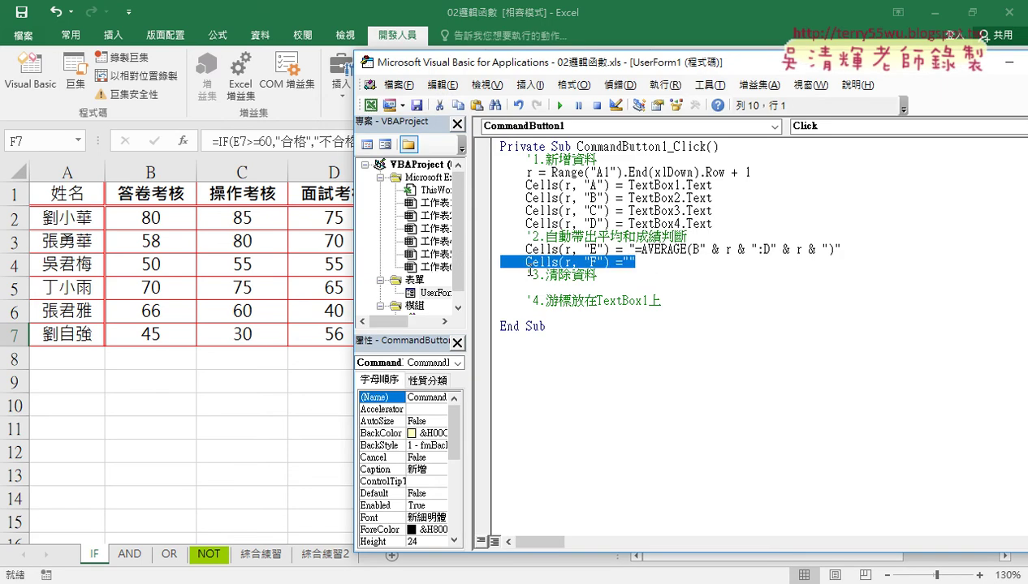
pyautogui.hotkey('ctrl', 'v')
pyautogui.moveTo(548, 543); pyautogui.dragTo(526, 543)
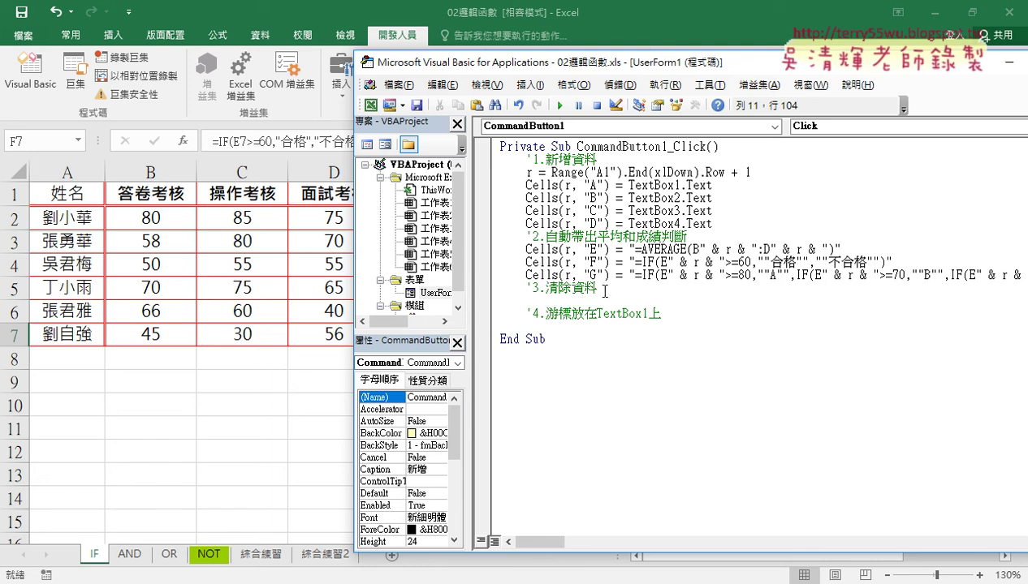
# Check the first input box's name on UserForm1, then return to the 新增 button's click code.
pyautogui.moveTo(712, 185); pyautogui.dragTo(630, 185)
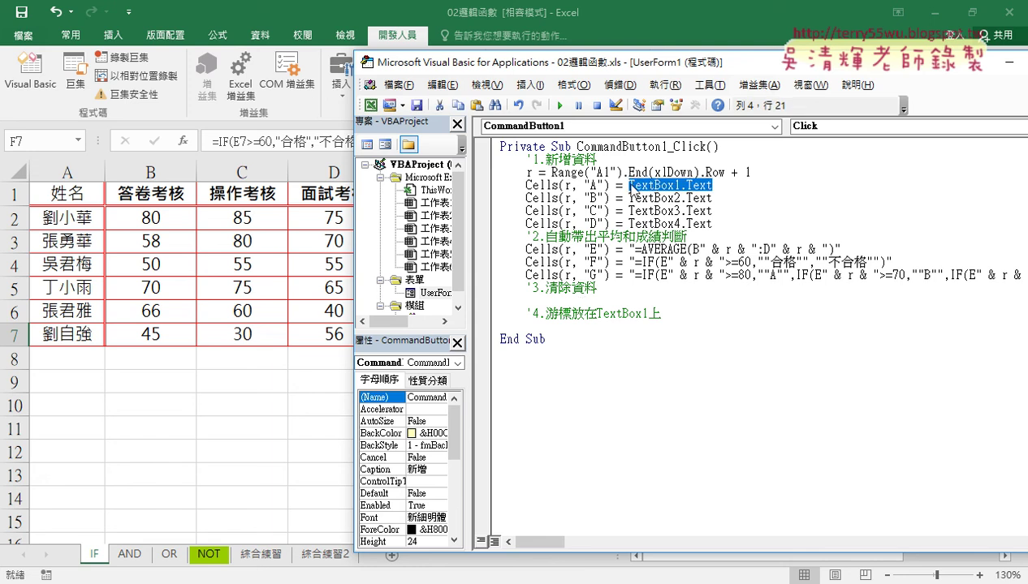
pyautogui.doubleClick(436, 293)
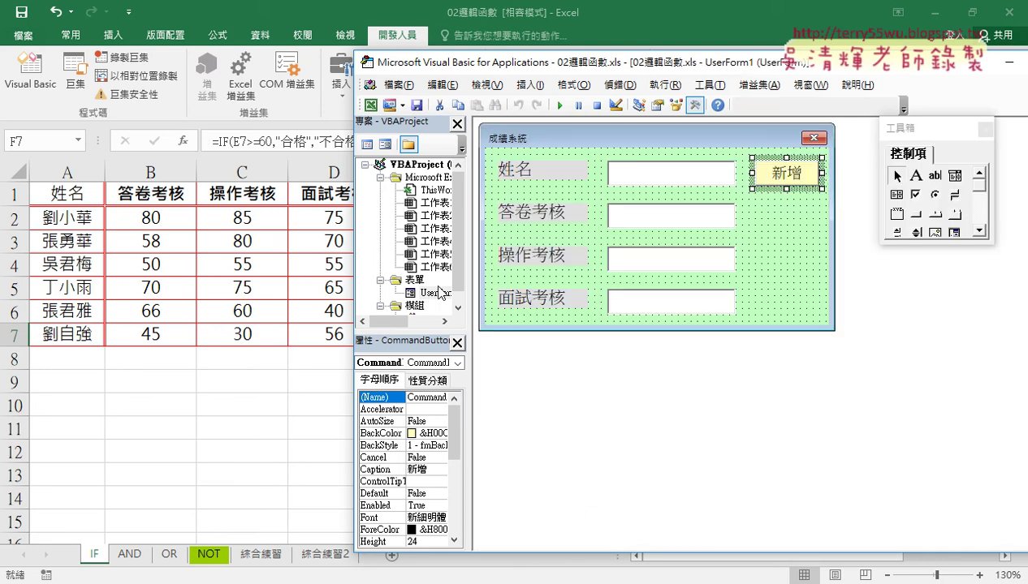
pyautogui.click(668, 182)
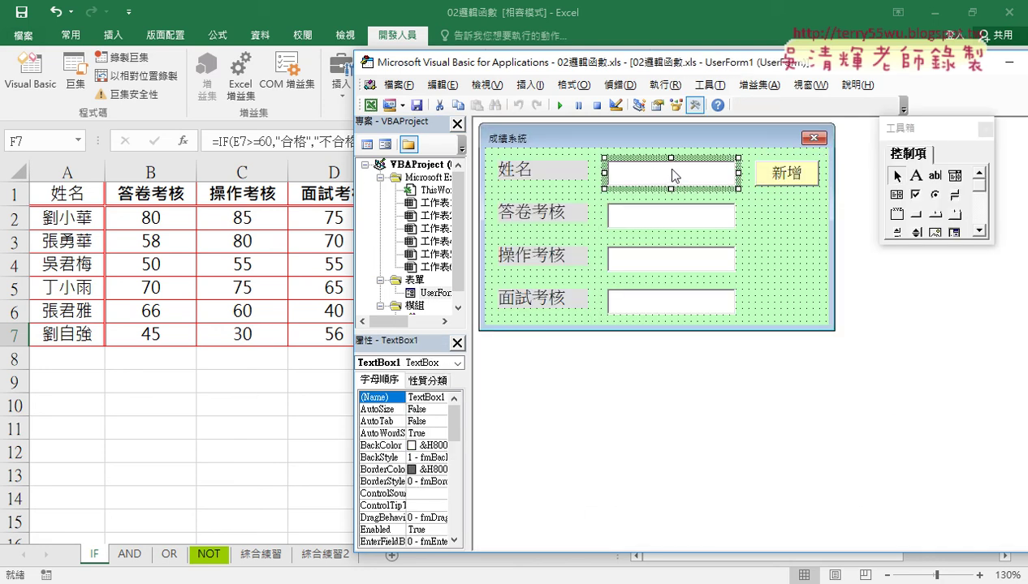
pyautogui.click(796, 181)
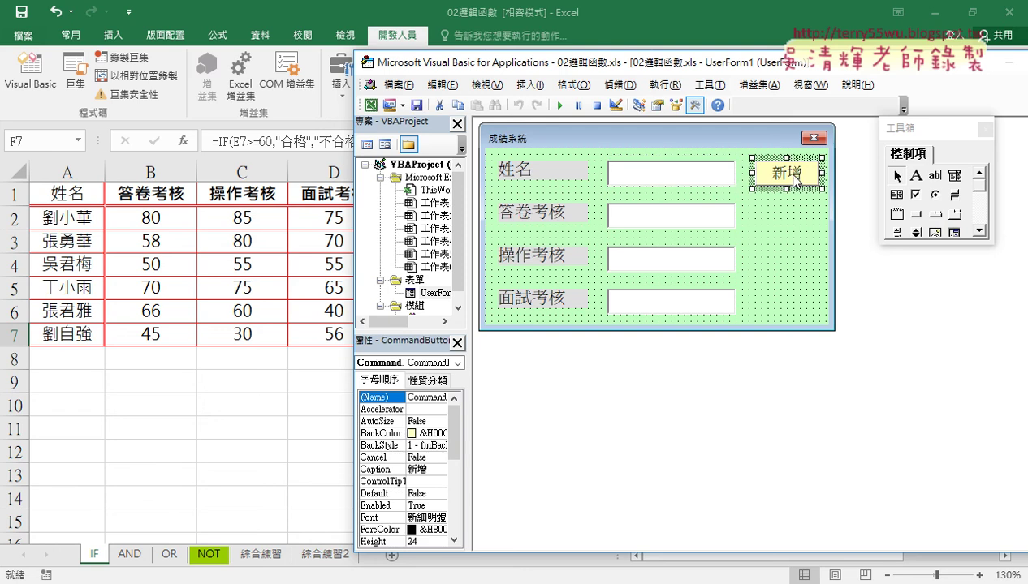
pyautogui.doubleClick(796, 181)
# Add the line TextBox1.Text = "" under the '3.清除資料 comment.
pyautogui.moveTo(712, 185); pyautogui.dragTo(627, 185)
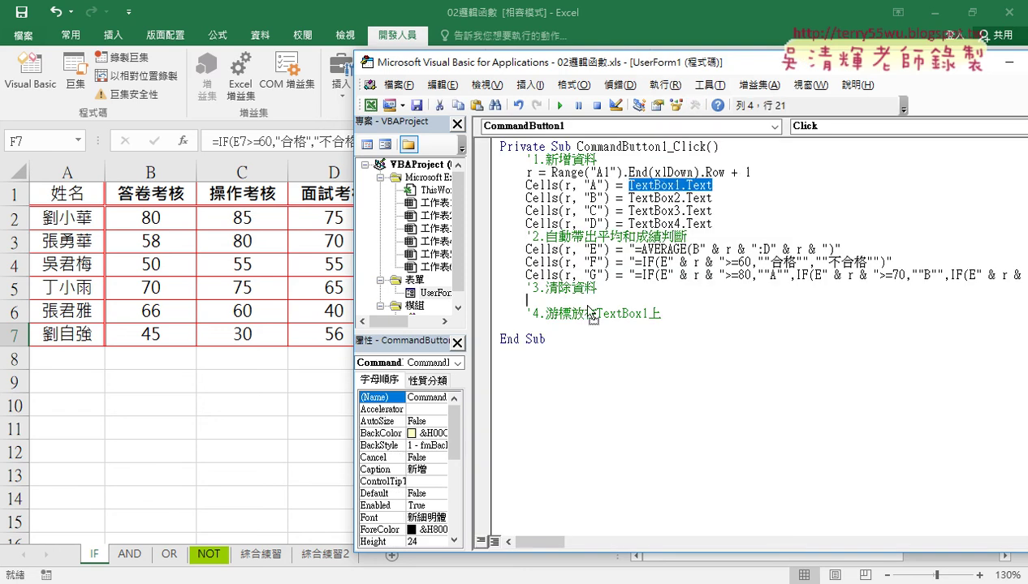
pyautogui.moveTo(590, 312); pyautogui.dragTo(643, 303)
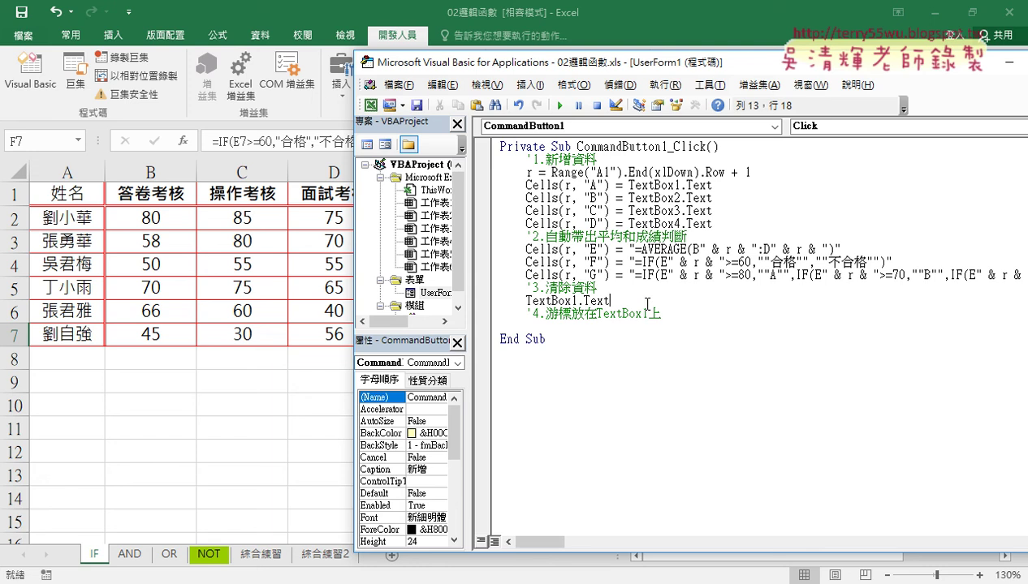
pyautogui.write(' =')
pyautogui.write('""')
pyautogui.press('Return')
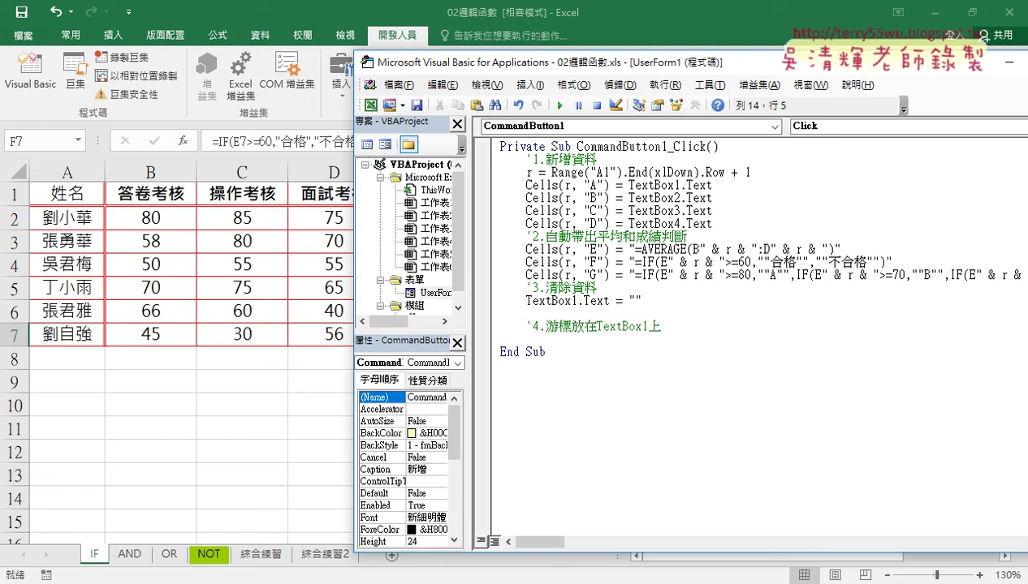
pyautogui.click(637, 300)
pyautogui.moveTo(638, 300); pyautogui.dragTo(626, 301)
# Copy the TextBox2–TextBox4 clearing lines from the Google Doc notes.
pyautogui.moveTo(318, 575)
pyautogui.click(247, 552)
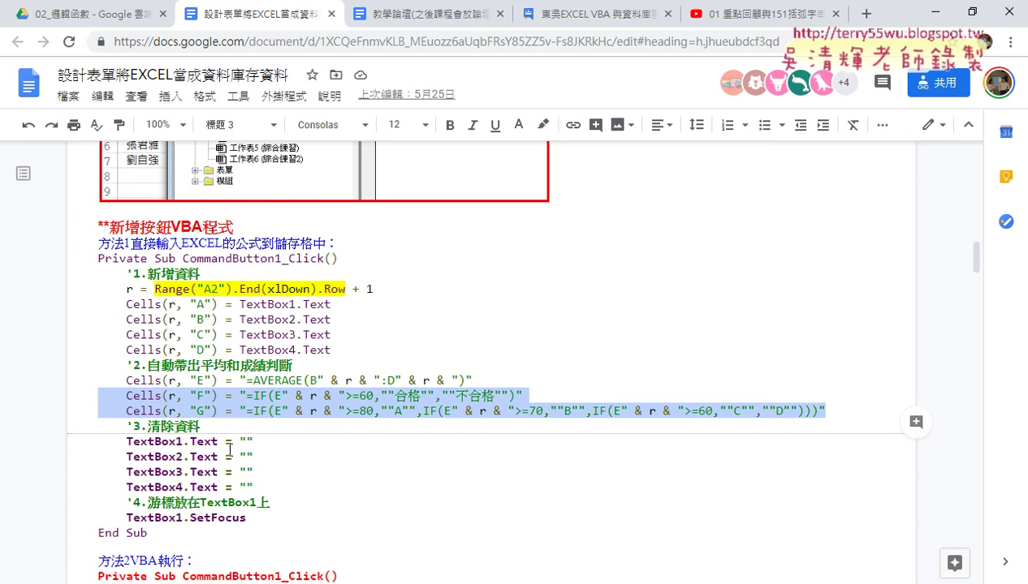
pyautogui.moveTo(253, 487); pyautogui.dragTo(69, 456)
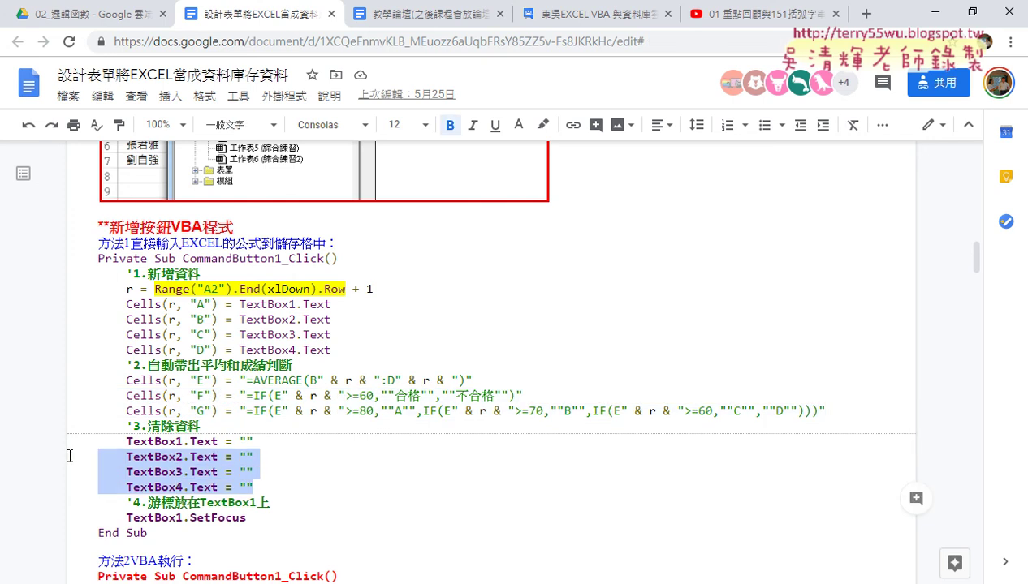
# Paste the TextBox2–TextBox4 clearing lines below TextBox1's line in the click code.
pyautogui.click(934, 11)
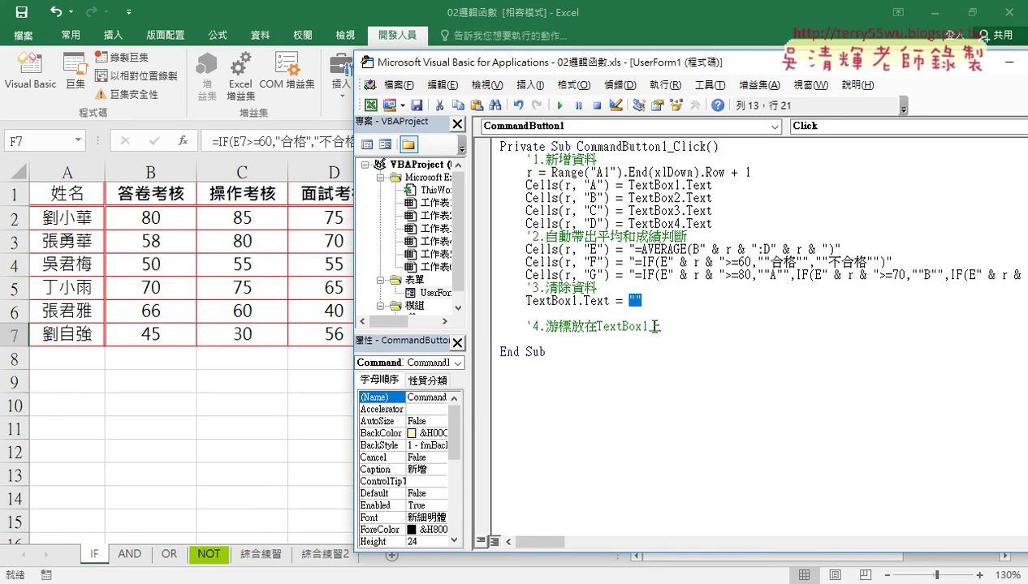
pyautogui.hotkey('ctrl', 'v')
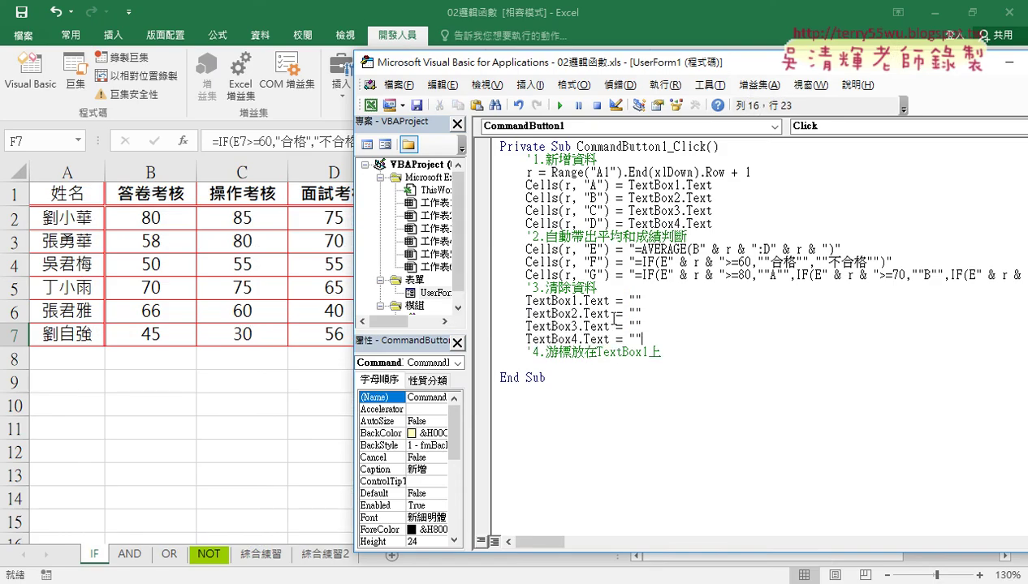
pyautogui.moveTo(641, 340); pyautogui.dragTo(475, 314)
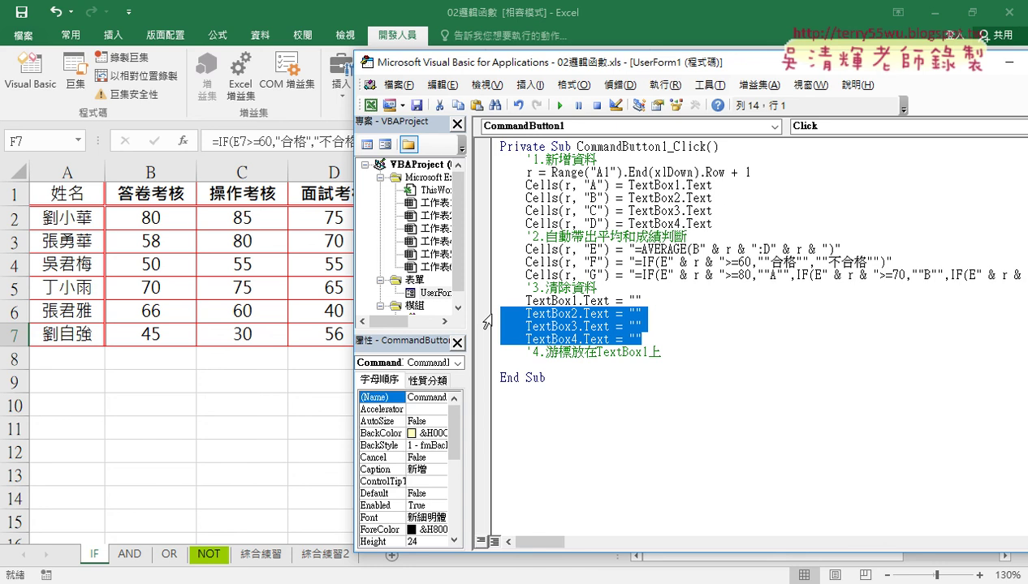
pyautogui.click(582, 301)
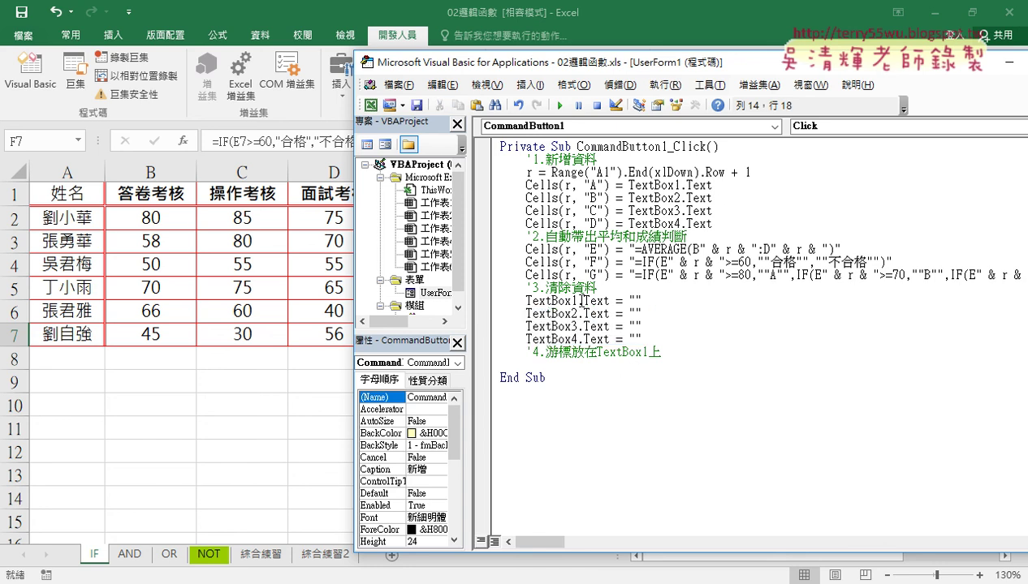
# Add TextBox1.SetFocus under the '4.游標放在TextBox1上 comment.
pyautogui.moveTo(582, 300)
pyautogui.mouseDown()
pyautogui.moveTo(525, 301)
pyautogui.moveTo(548, 339)
pyautogui.moveTo(550, 366)
pyautogui.mouseUp()
pyautogui.write('.')
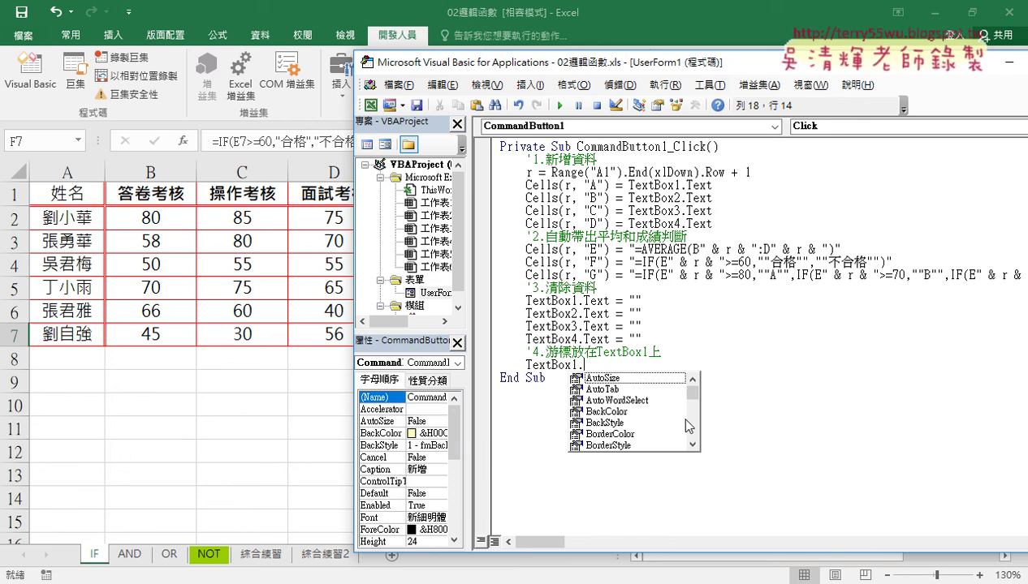
pyautogui.write('se')
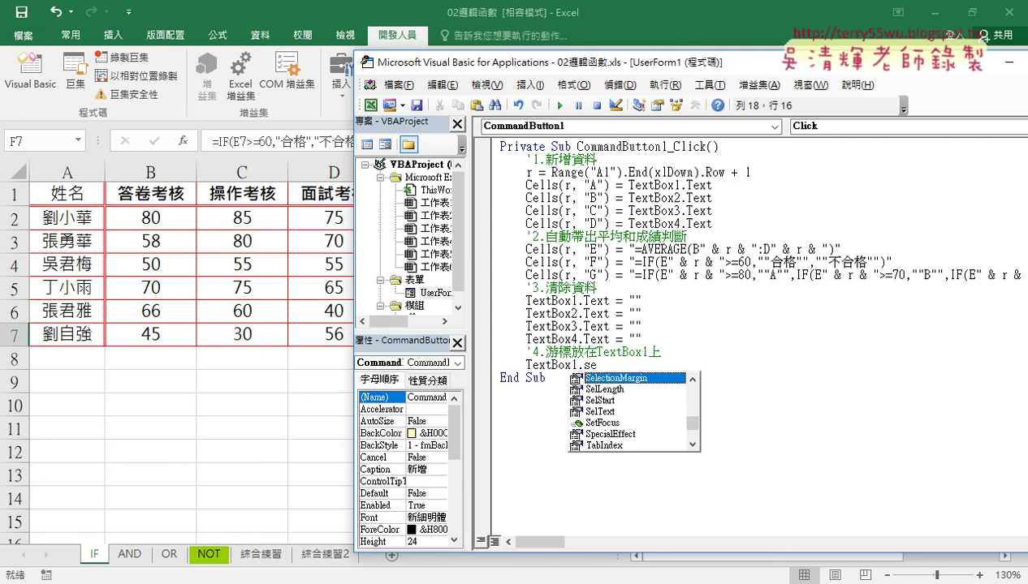
pyautogui.click(602, 422)
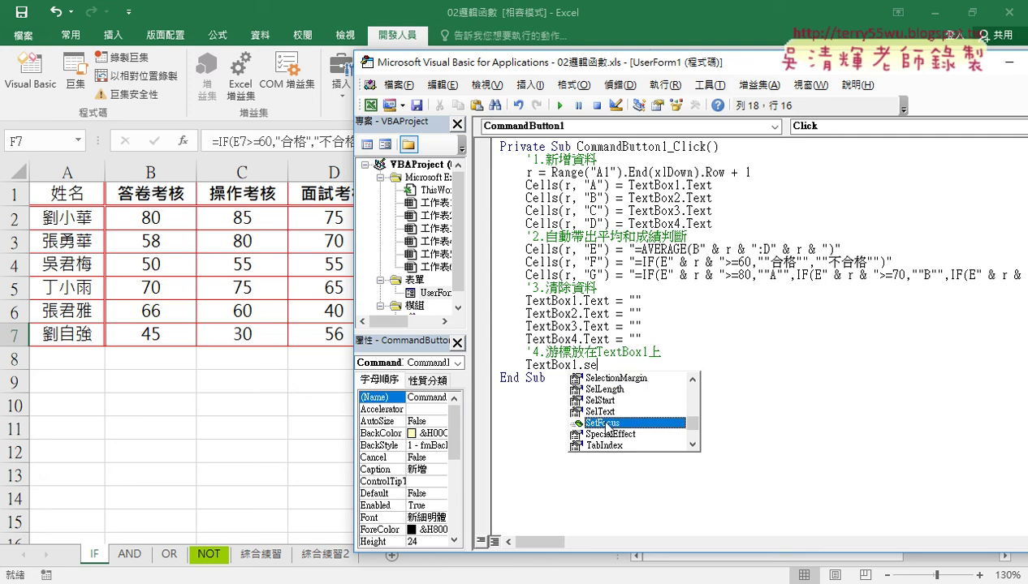
pyautogui.doubleClick(606, 422)
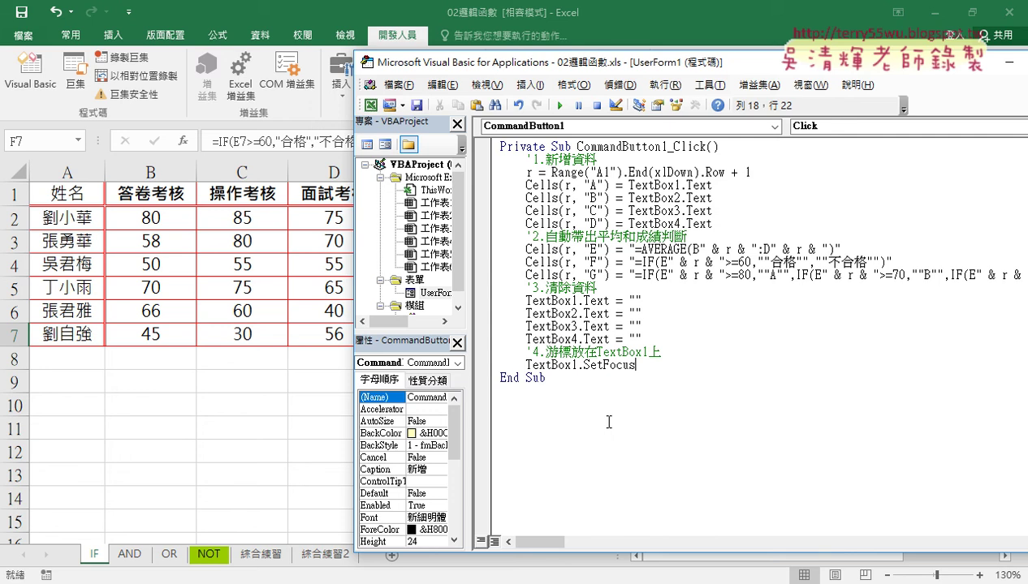
# Walk through the last-row lookup, AVERAGE formula, clearing and SetFocus lines, then open UserForm1.
pyautogui.click(552, 172)
pyautogui.moveTo(552, 173); pyautogui.dragTo(723, 173)
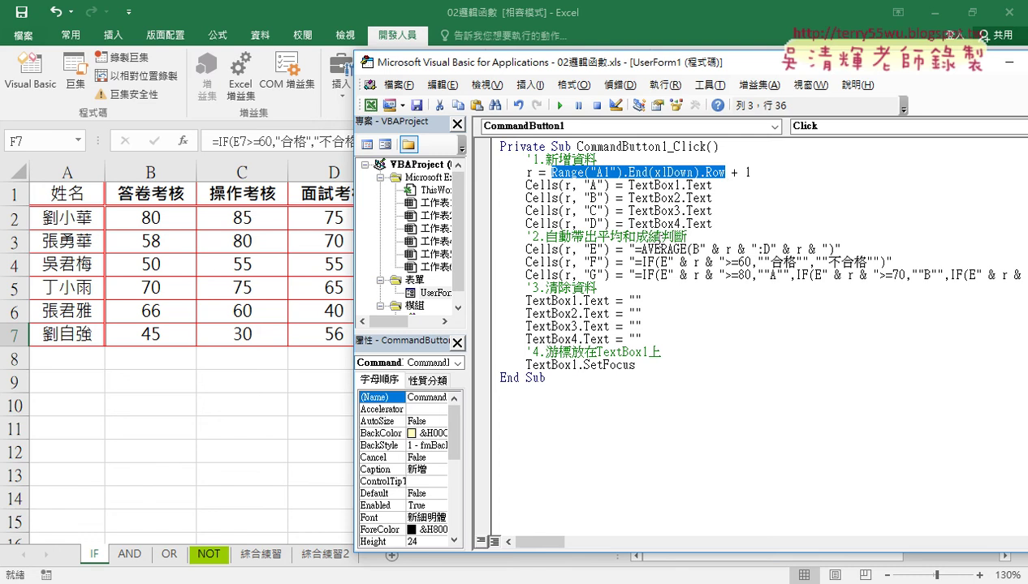
pyautogui.moveTo(635, 249); pyautogui.dragTo(835, 249)
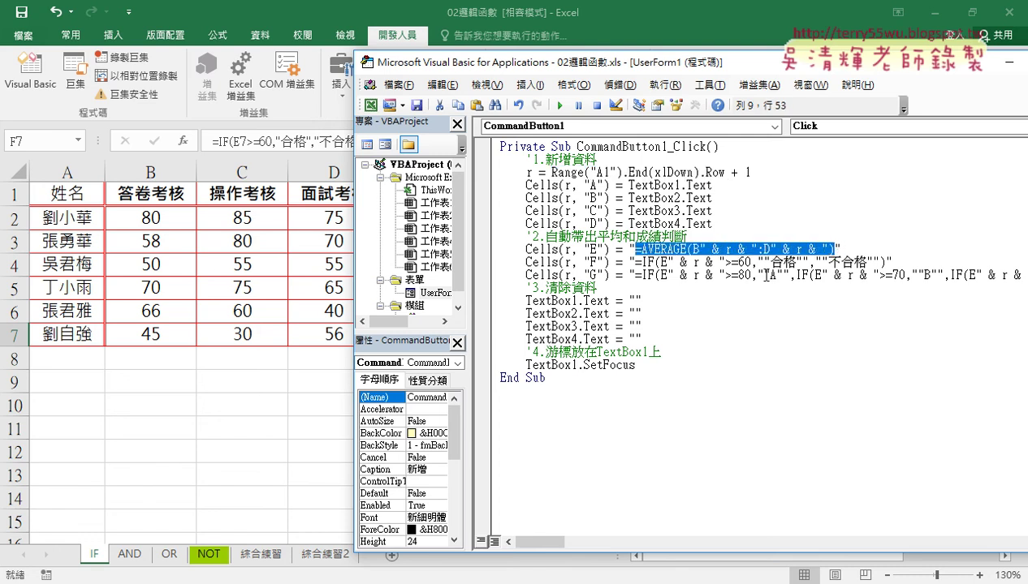
pyautogui.moveTo(640, 301); pyautogui.dragTo(628, 300)
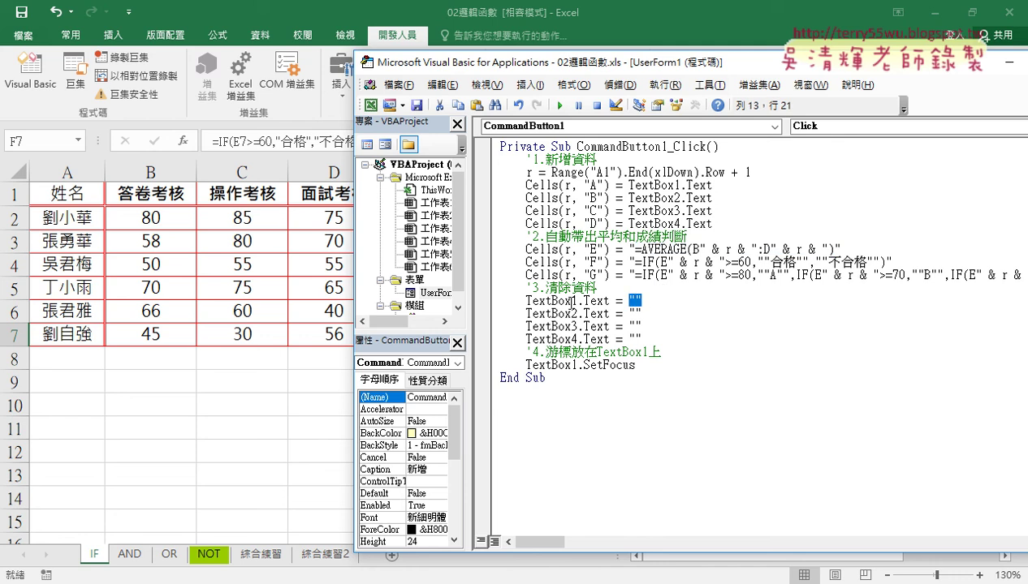
pyautogui.moveTo(635, 366); pyautogui.dragTo(581, 370)
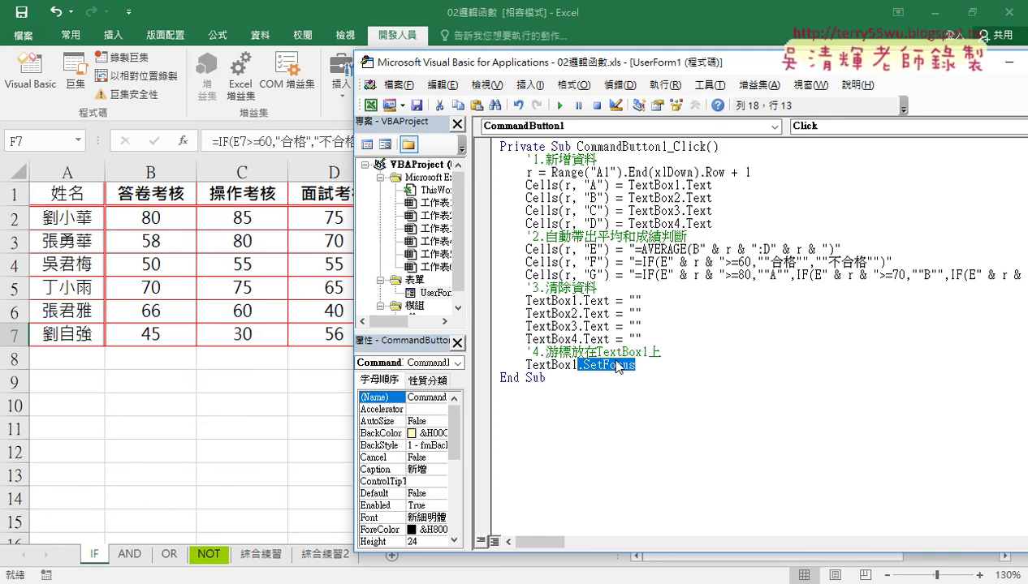
pyautogui.doubleClick(434, 294)
# Reopen the 新增 button's code, enlarge the project tree, and run the 成績系統 form.
pyautogui.click(760, 247)
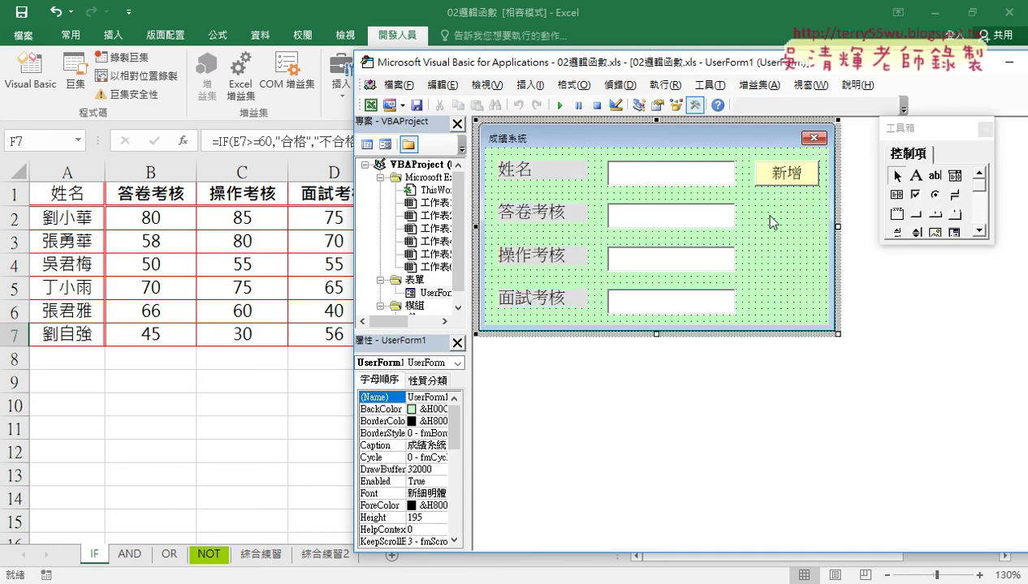
pyautogui.click(775, 178)
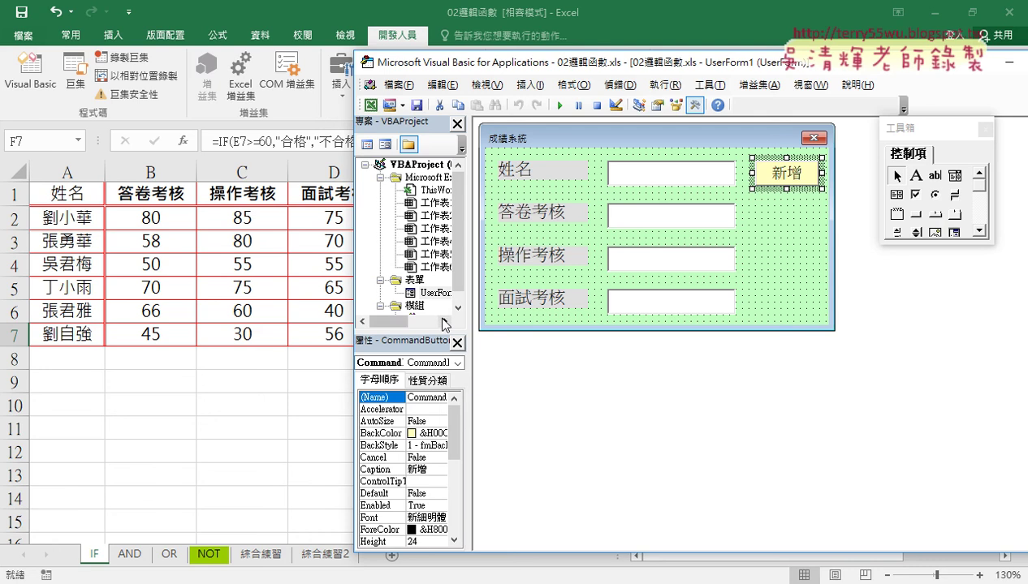
pyautogui.moveTo(439, 334); pyautogui.dragTo(438, 380)
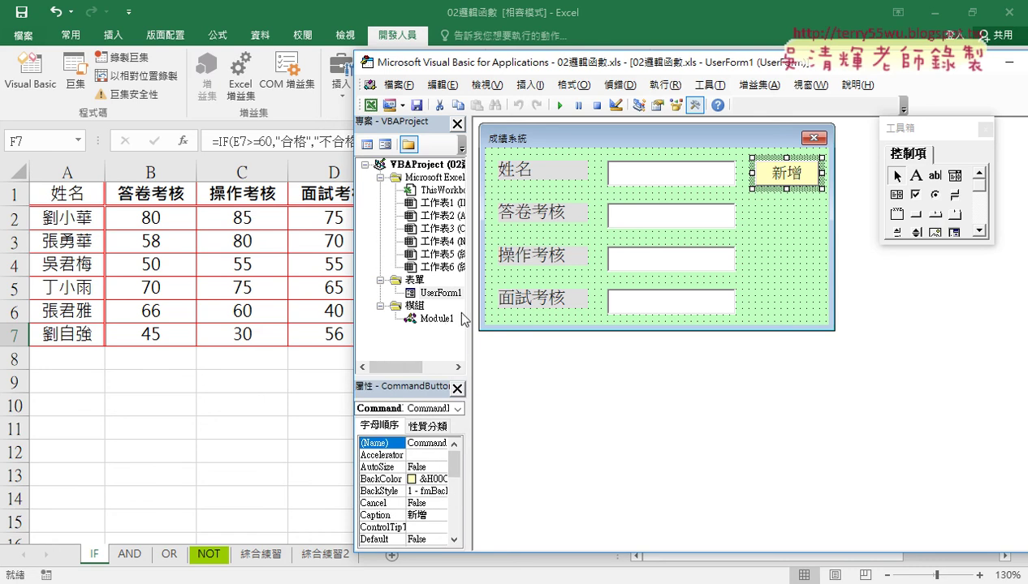
pyautogui.doubleClick(781, 173)
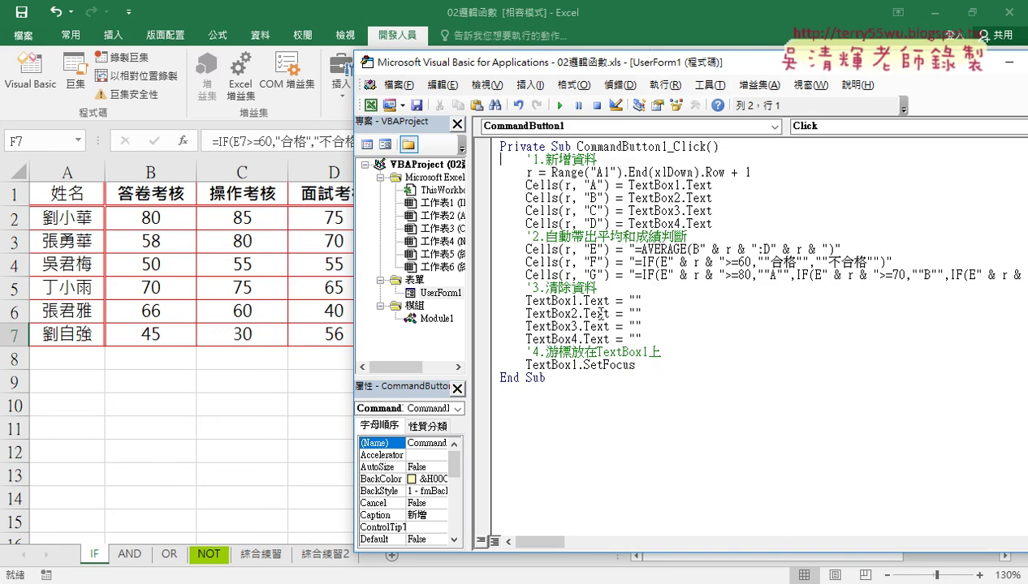
pyautogui.click(560, 105)
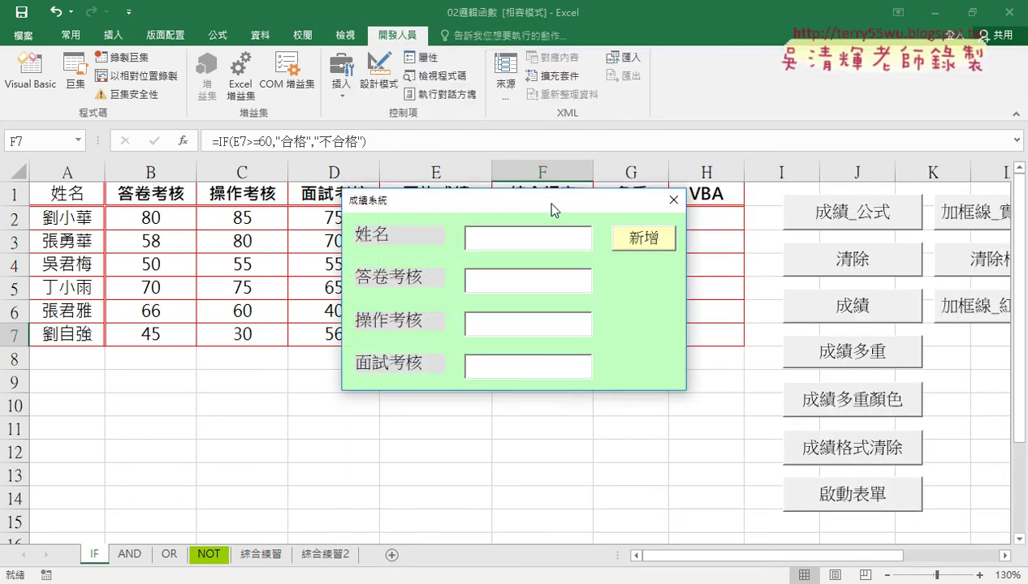
# Enter student AAA with scores 89, 84 and 87, then submit with 新增.
pyautogui.moveTo(541, 141); pyautogui.dragTo(651, 80)
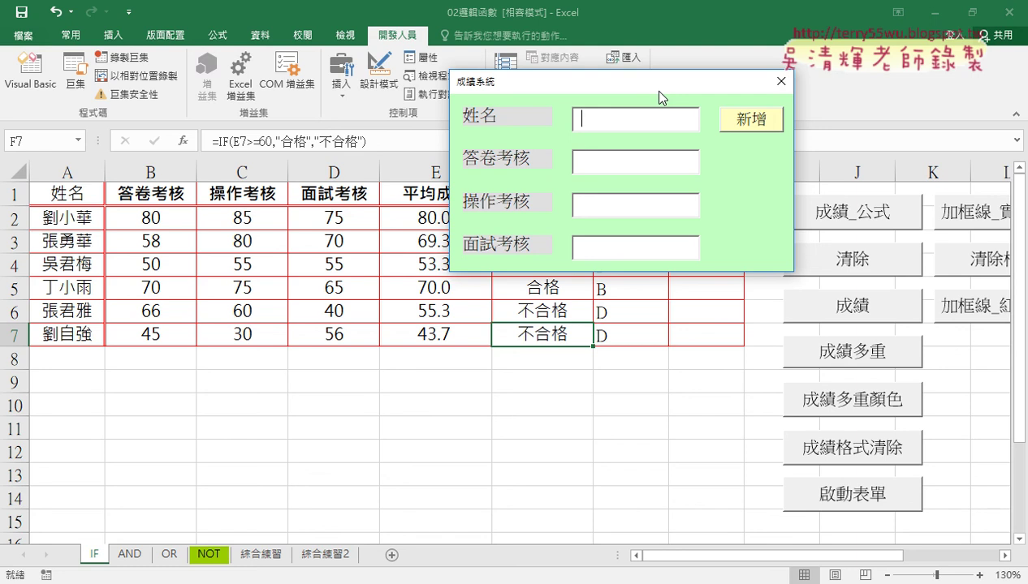
pyautogui.write('AAA')
pyautogui.press('Tab')
pyautogui.write('89')
pyautogui.press('Tab')
pyautogui.write('84')
pyautogui.press('Tab')
pyautogui.write('87')
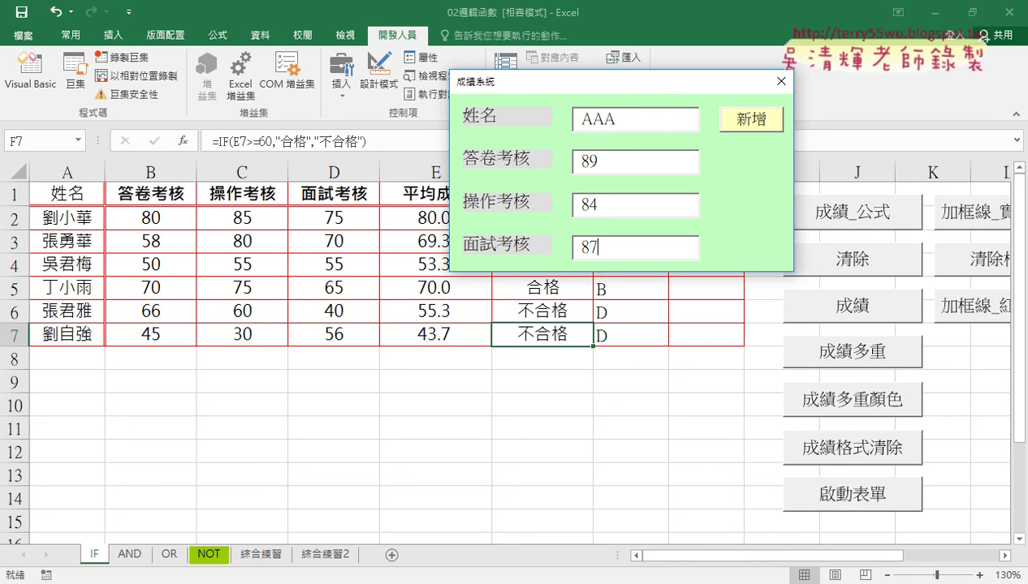
pyautogui.click(751, 120)
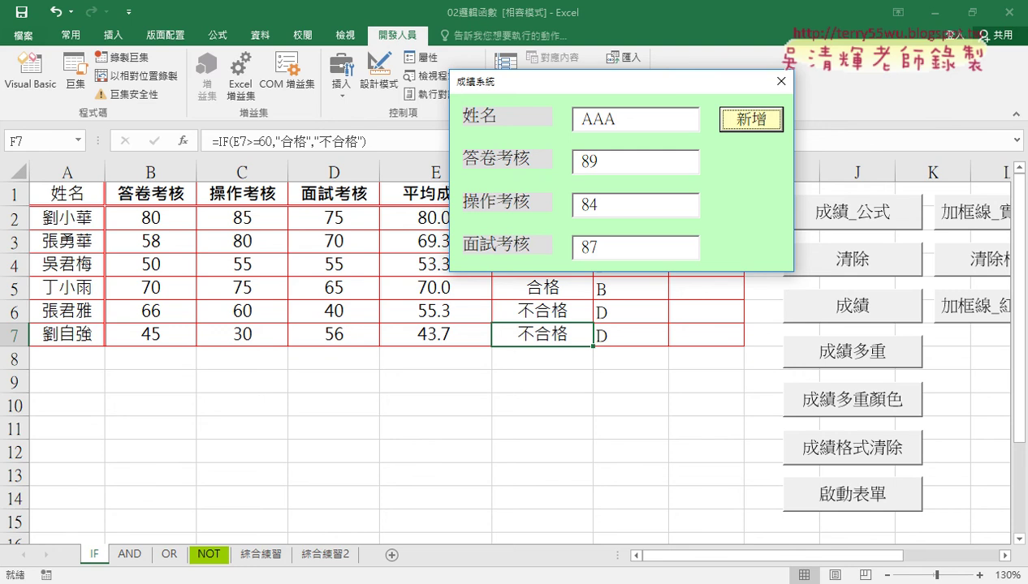
pyautogui.press('Return')
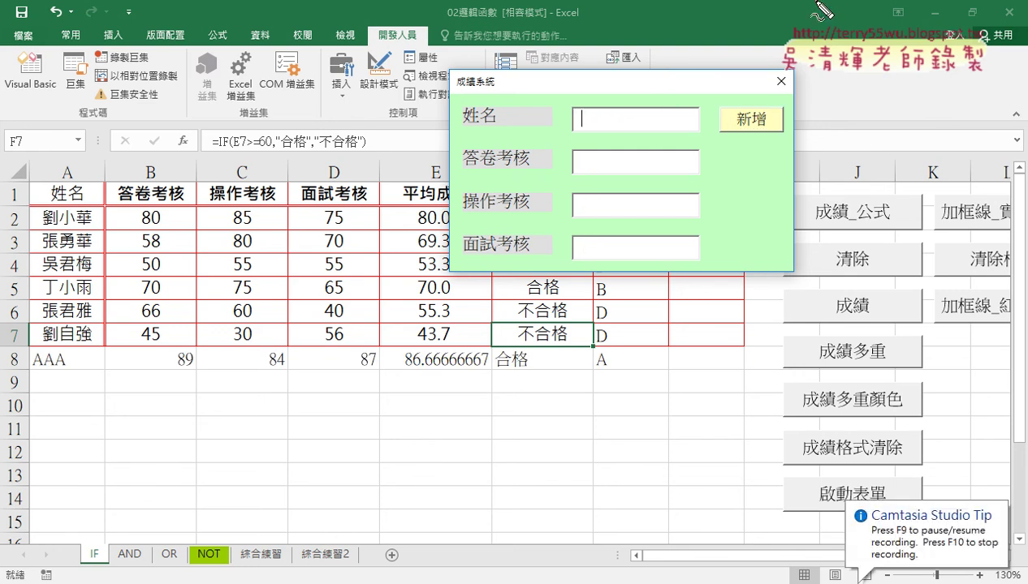
pyautogui.moveTo(775, 138); pyautogui.dragTo(768, 146)
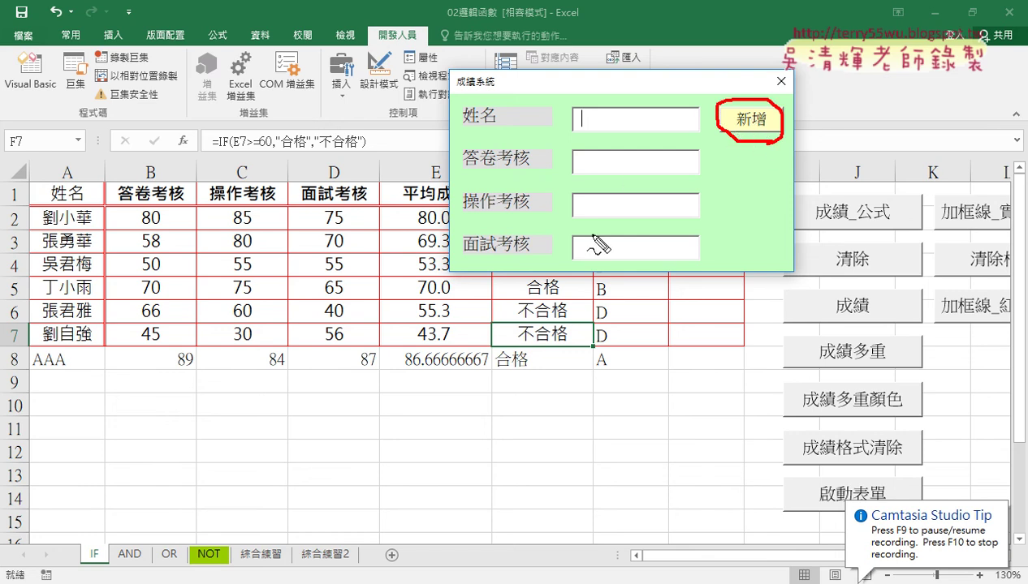
pyautogui.moveTo(371, 375)
pyautogui.mouseDown()
pyautogui.moveTo(132, 335)
pyautogui.moveTo(357, 375)
pyautogui.mouseUp()
pyautogui.moveTo(275, 269); pyautogui.dragTo(266, 314)
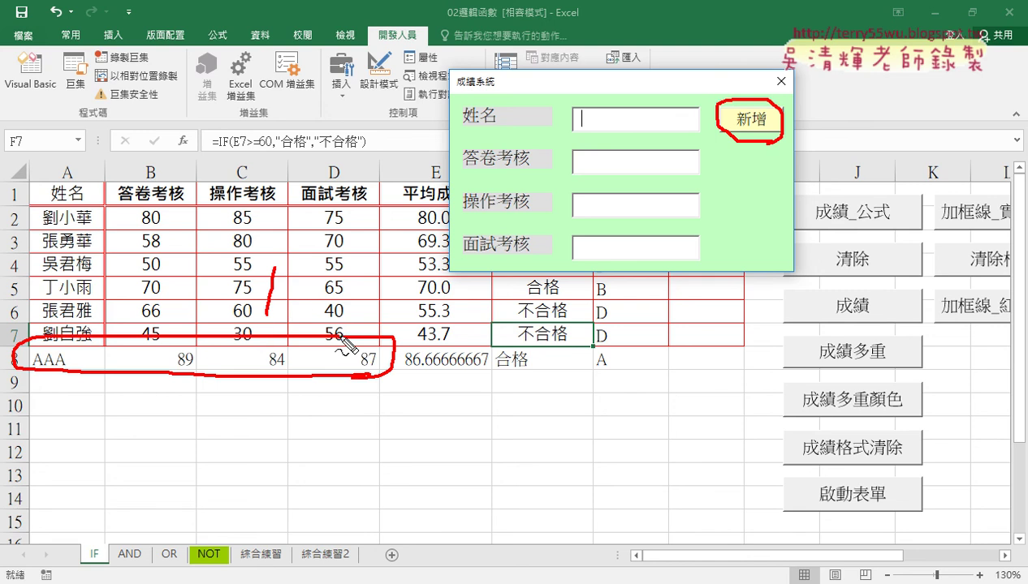
pyautogui.moveTo(528, 375); pyautogui.dragTo(601, 370)
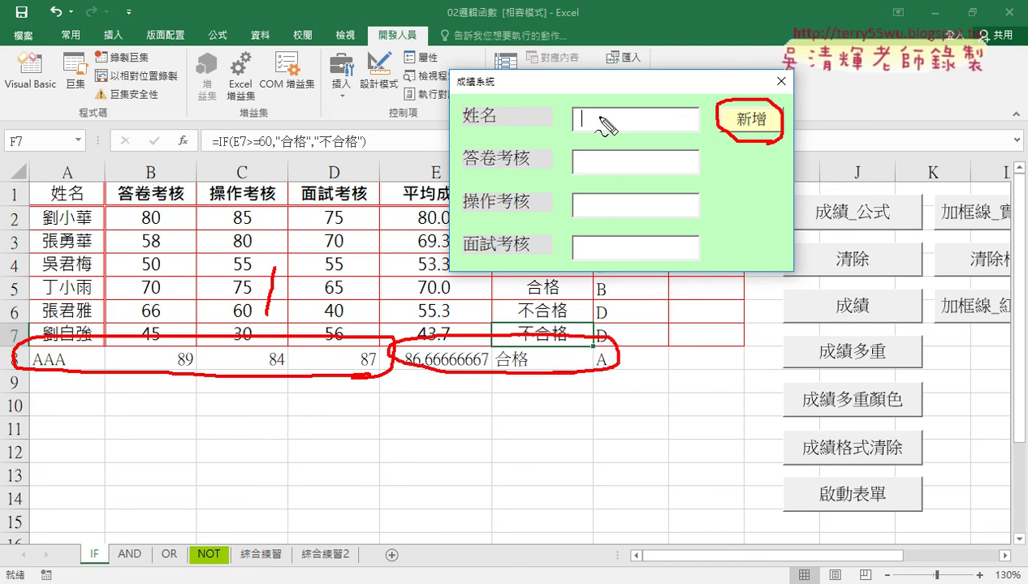
pyautogui.moveTo(605, 255)
pyautogui.mouseDown()
pyautogui.moveTo(611, 143)
pyautogui.moveTo(586, 135)
pyautogui.mouseUp()
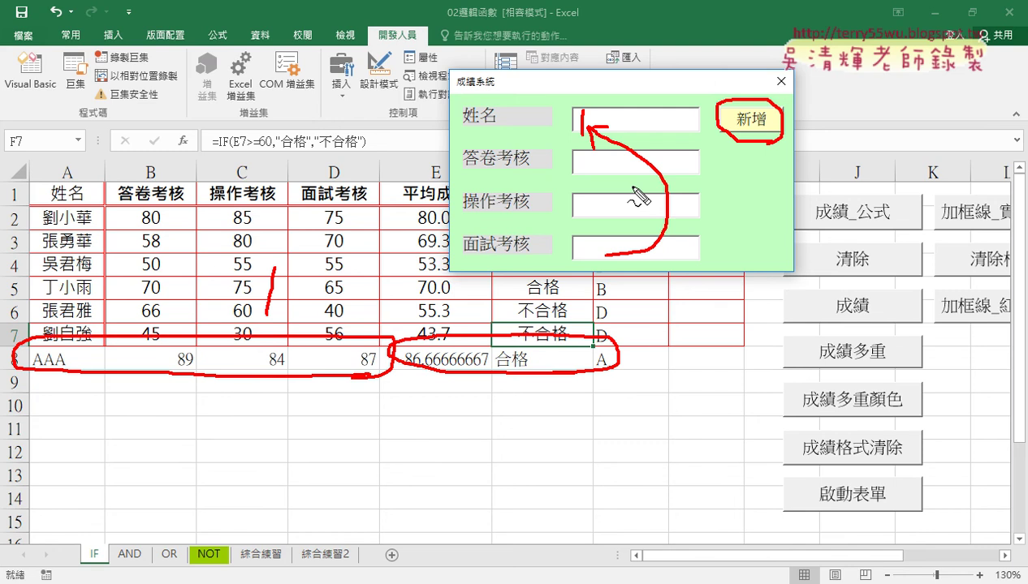
pyautogui.press('Escape')
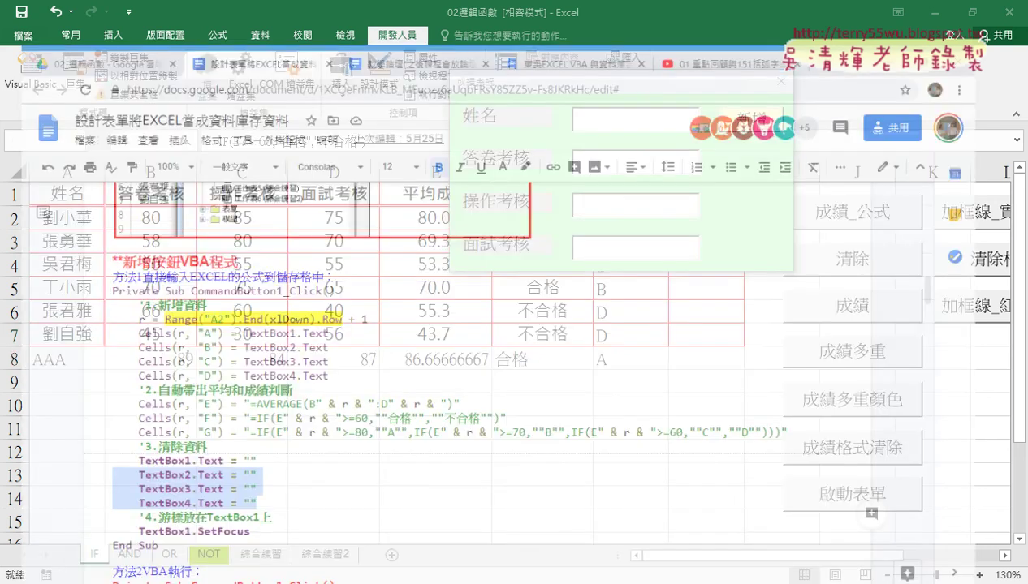
# Return to the Google Doc notes and deselect the copied TextBox clearing lines.
pyautogui.hotkey('alt', 'Tab')
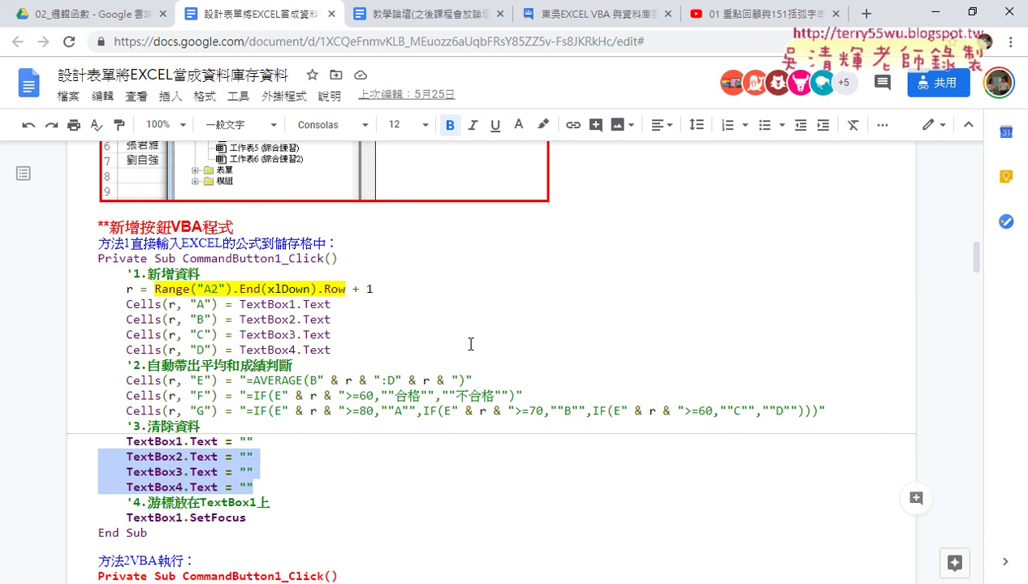
pyautogui.click(399, 367)
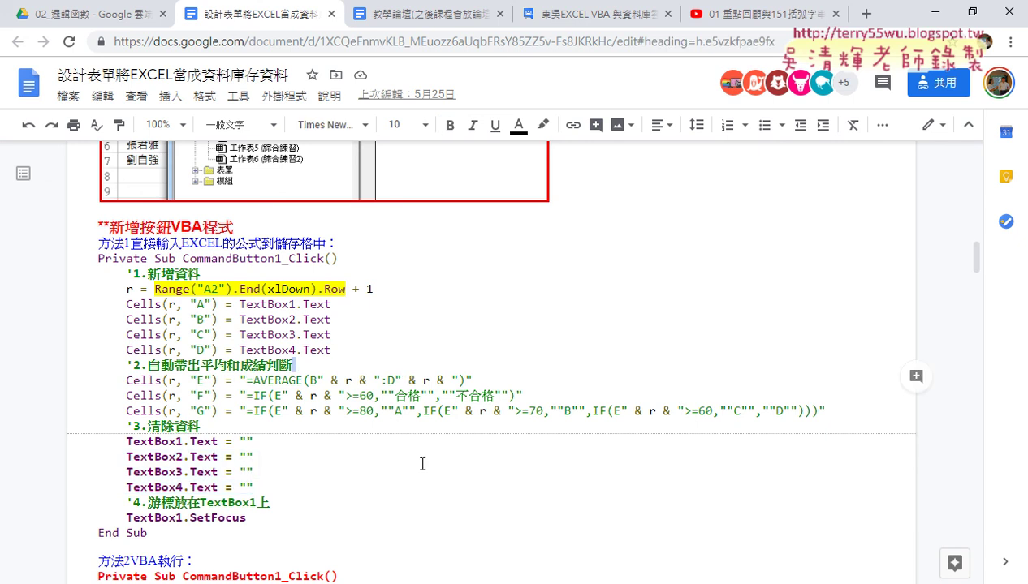